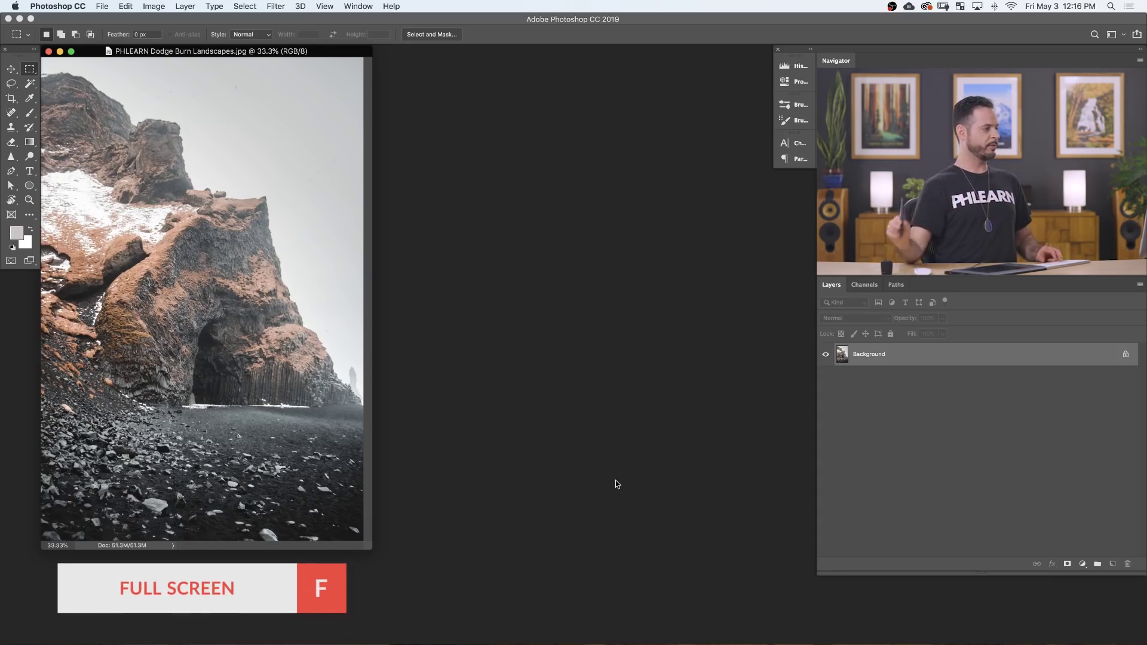
Add a blank layer above the Background and set the Brush tool's foreground colour to pink ff0068
key("f")
left_click_drag(597, 362, 541, 341)
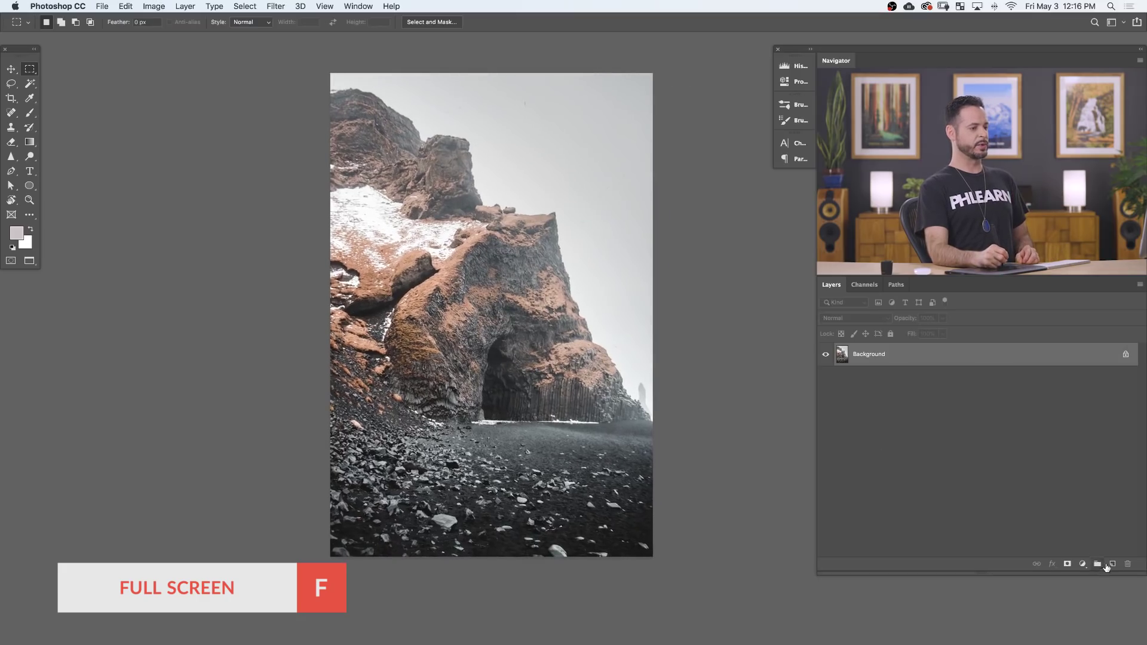
left_click(1111, 564)
key("b")
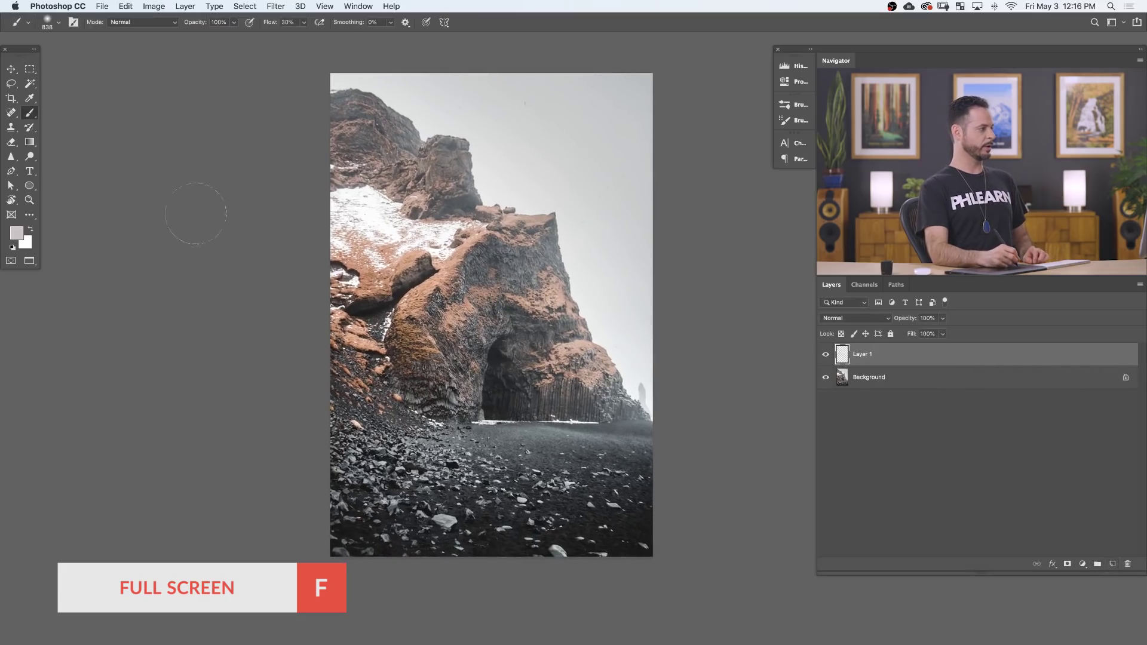
left_click(16, 232)
left_click(203, 245)
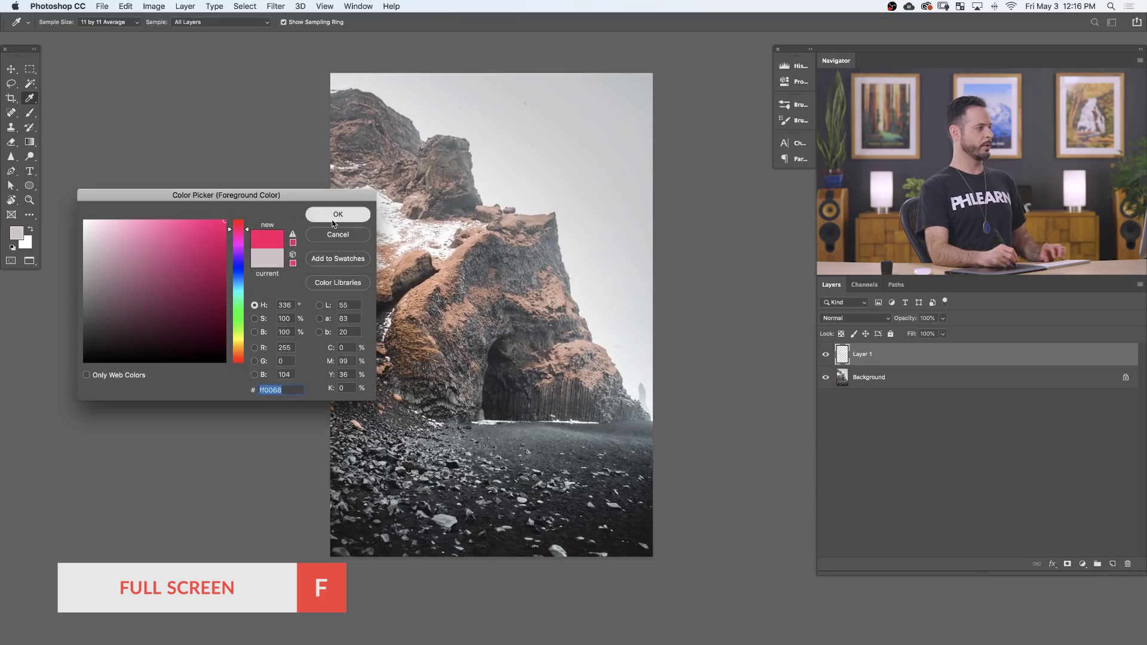
left_click(330, 213)
Mark the light direction with a pink arrow in the sky and outline the lit rock ledges and foreground stones in pink
left_click_drag(511, 291, 491, 320)
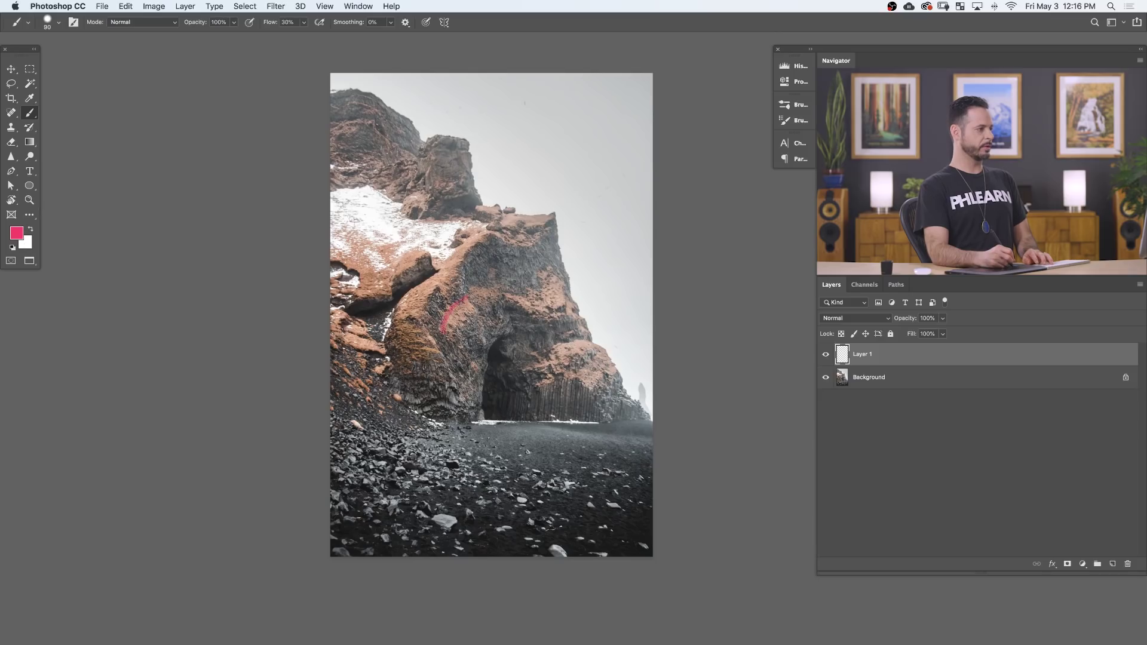
left_click_drag(559, 311, 575, 291)
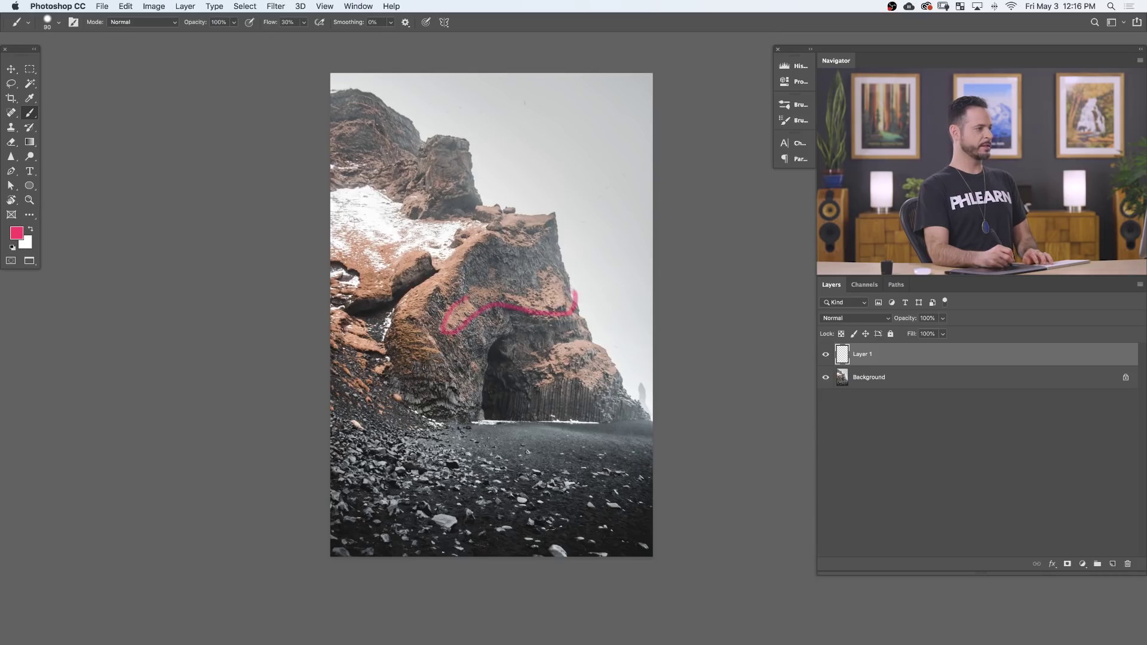
mouse_move(623, 112)
left_mouse_down()
mouse_move(604, 183)
mouse_move(628, 172)
left_mouse_up()
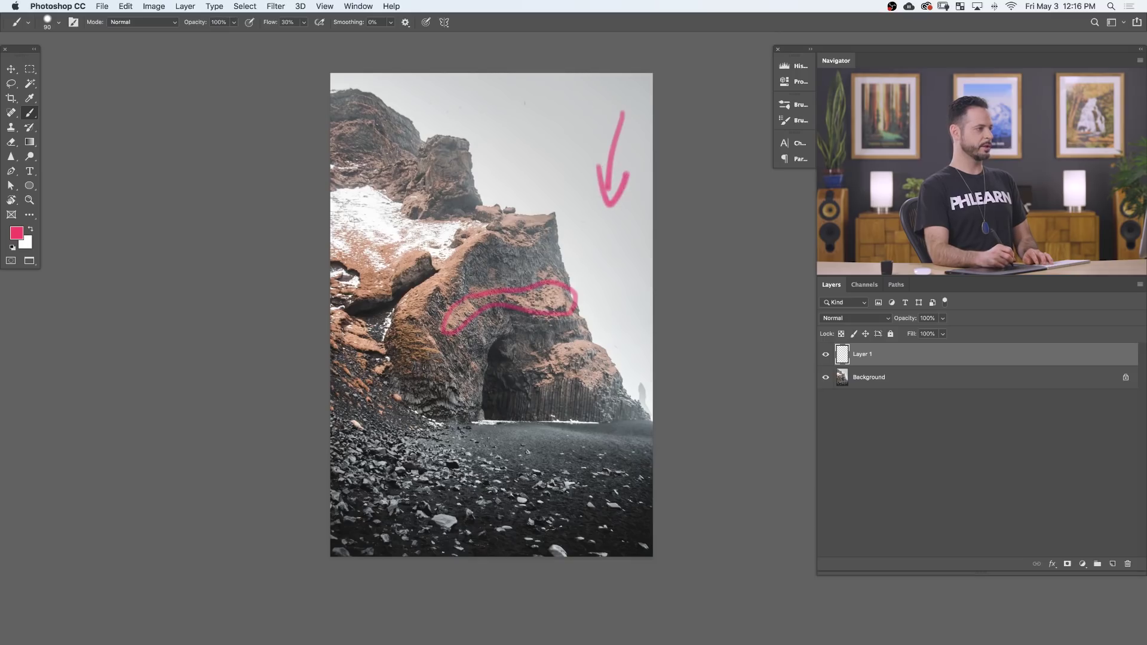
mouse_move(435, 365)
left_mouse_down()
mouse_move(408, 375)
mouse_move(404, 297)
mouse_move(462, 239)
mouse_move(540, 214)
mouse_move(548, 235)
mouse_move(501, 243)
left_mouse_up()
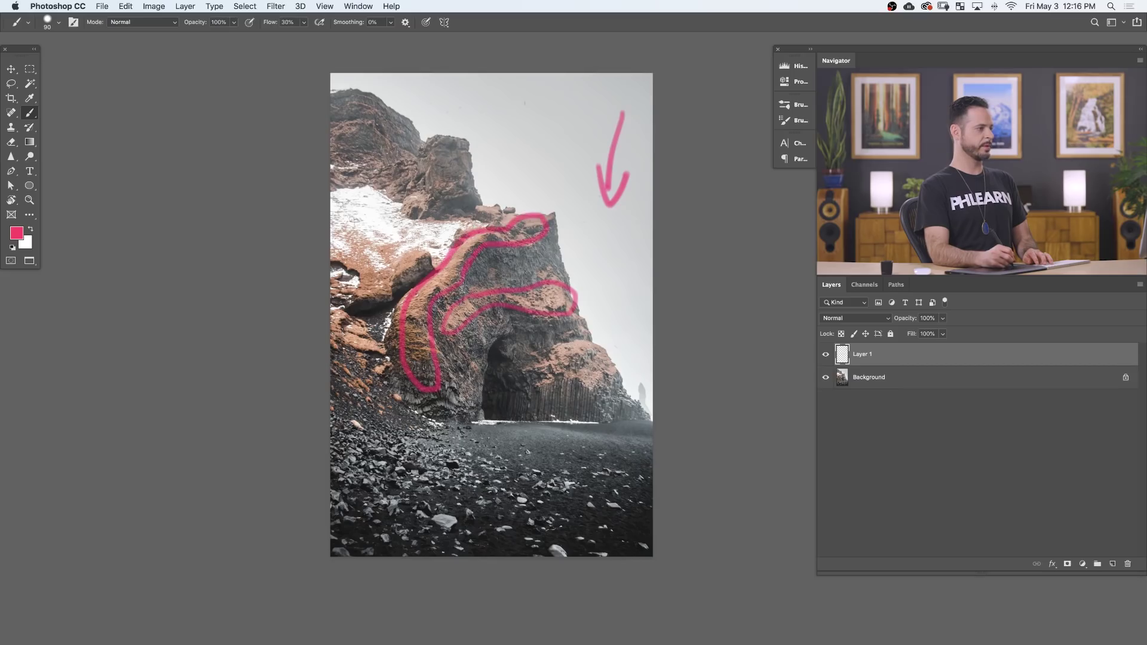
mouse_move(567, 377)
left_mouse_down()
mouse_move(614, 377)
mouse_move(603, 350)
mouse_move(568, 343)
left_mouse_up()
left_click_drag(411, 251, 387, 267)
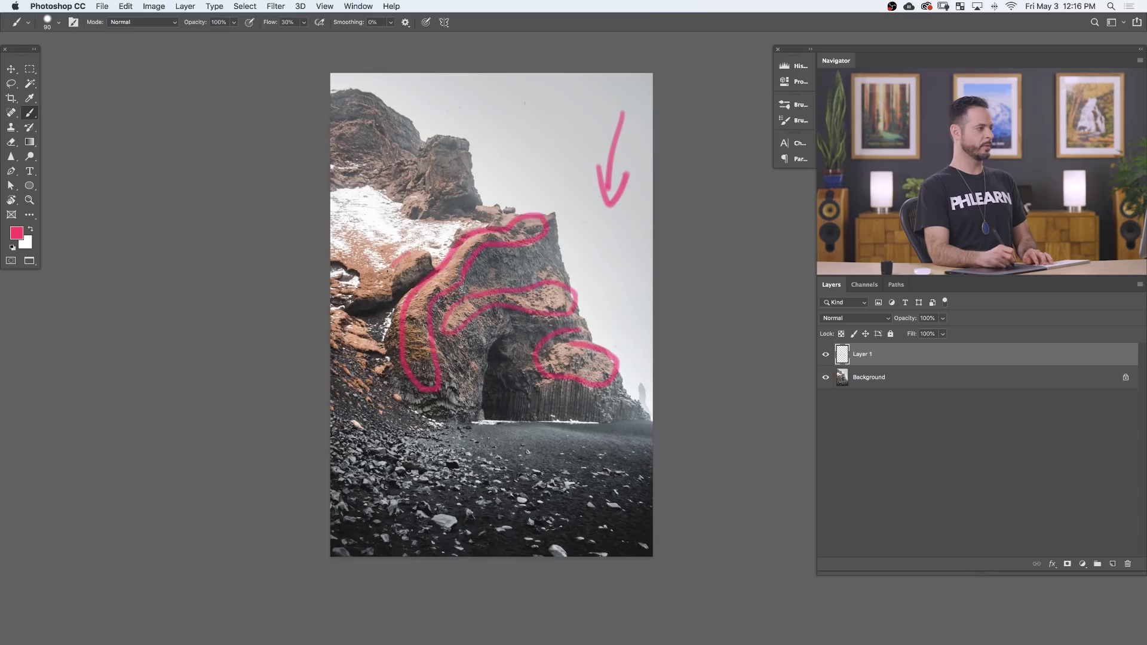
left_click_drag(537, 472, 430, 429)
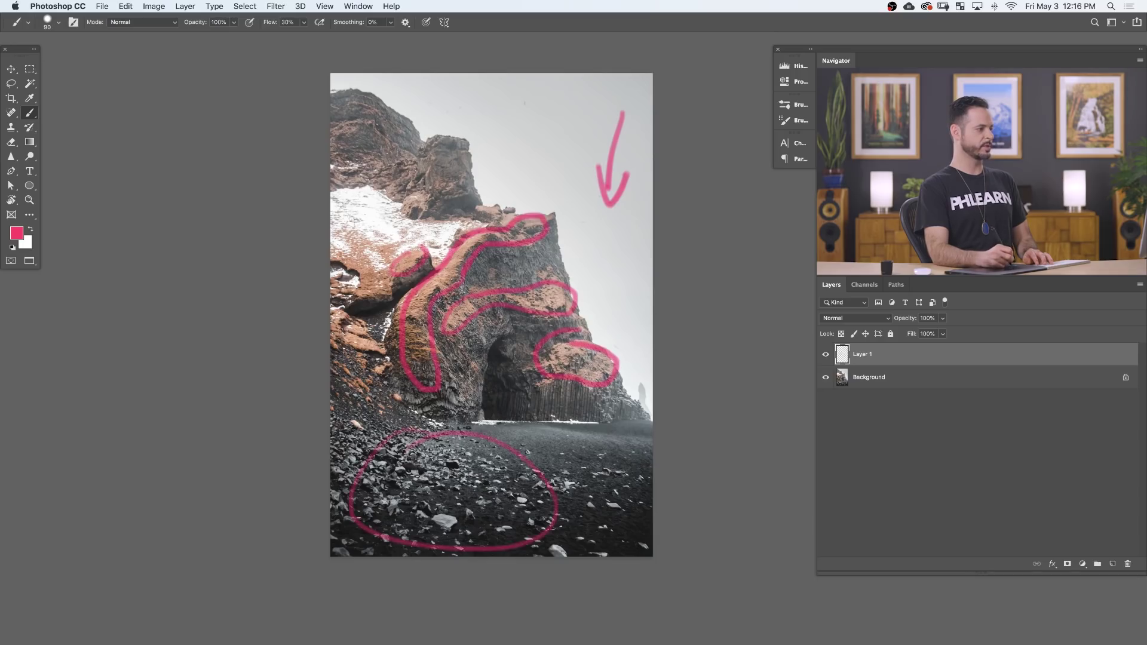
Outline the shadowed areas of the cliff, cave and beach edges in bright green, and hide the annotation layer
left_click(17, 232)
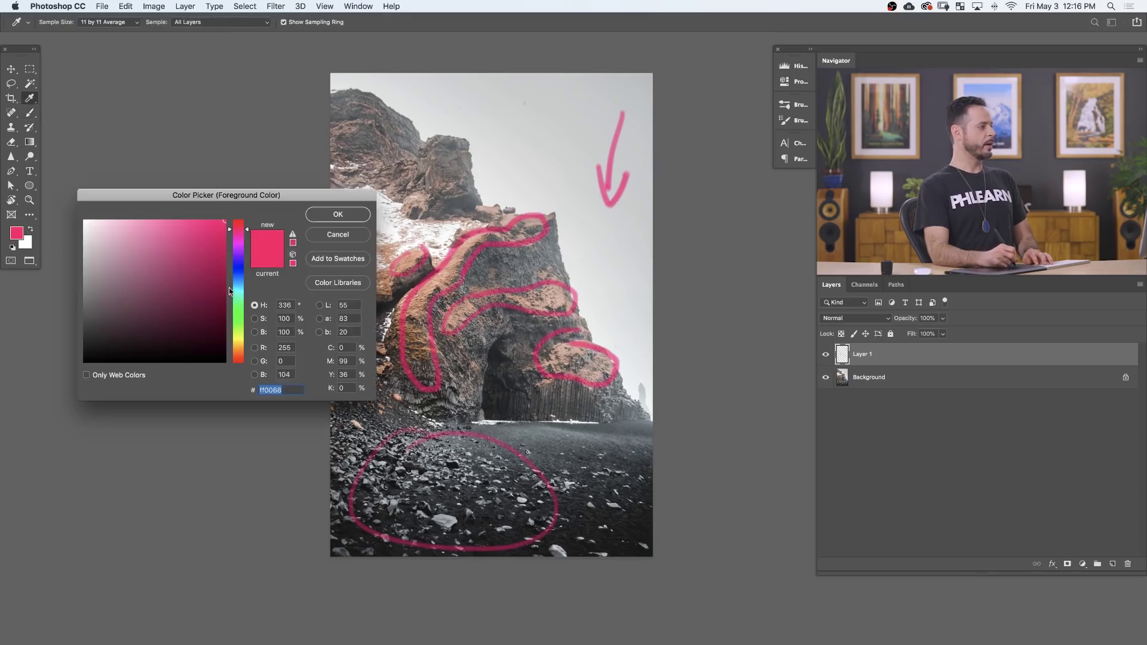
left_click(244, 303)
left_click(244, 305)
left_click(337, 213)
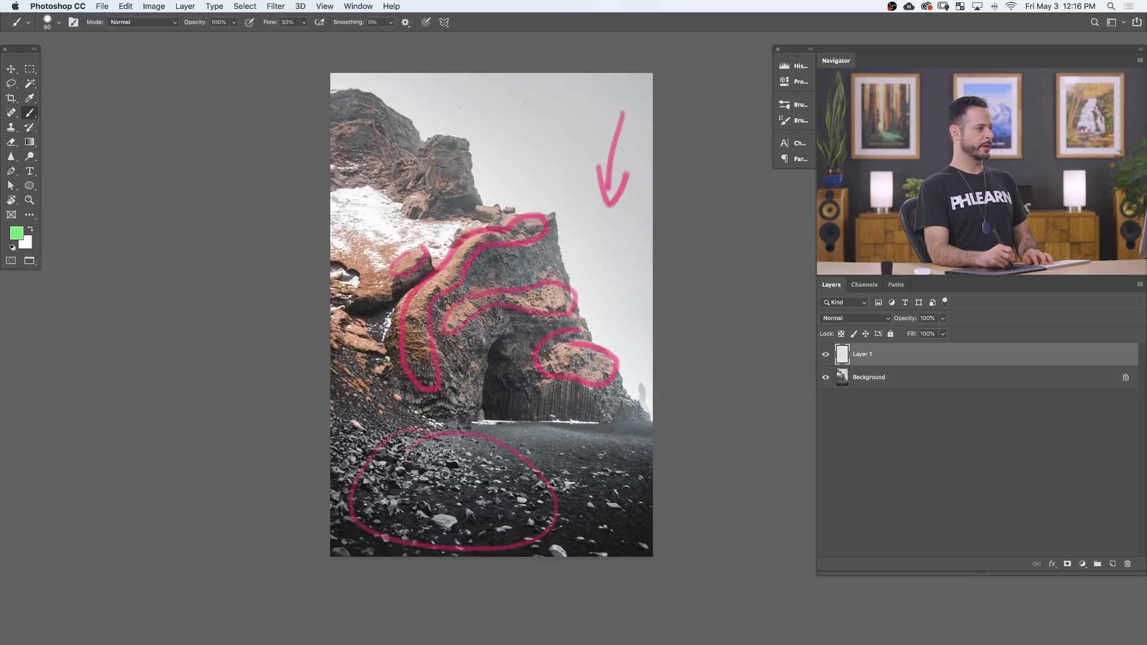
mouse_move(518, 255)
left_mouse_down()
mouse_move(485, 263)
mouse_move(480, 283)
mouse_move(542, 278)
left_mouse_up()
mouse_move(463, 291)
left_mouse_down()
mouse_move(434, 308)
mouse_move(452, 406)
mouse_move(466, 373)
mouse_move(445, 320)
mouse_move(472, 355)
mouse_move(562, 319)
mouse_move(478, 316)
left_mouse_up()
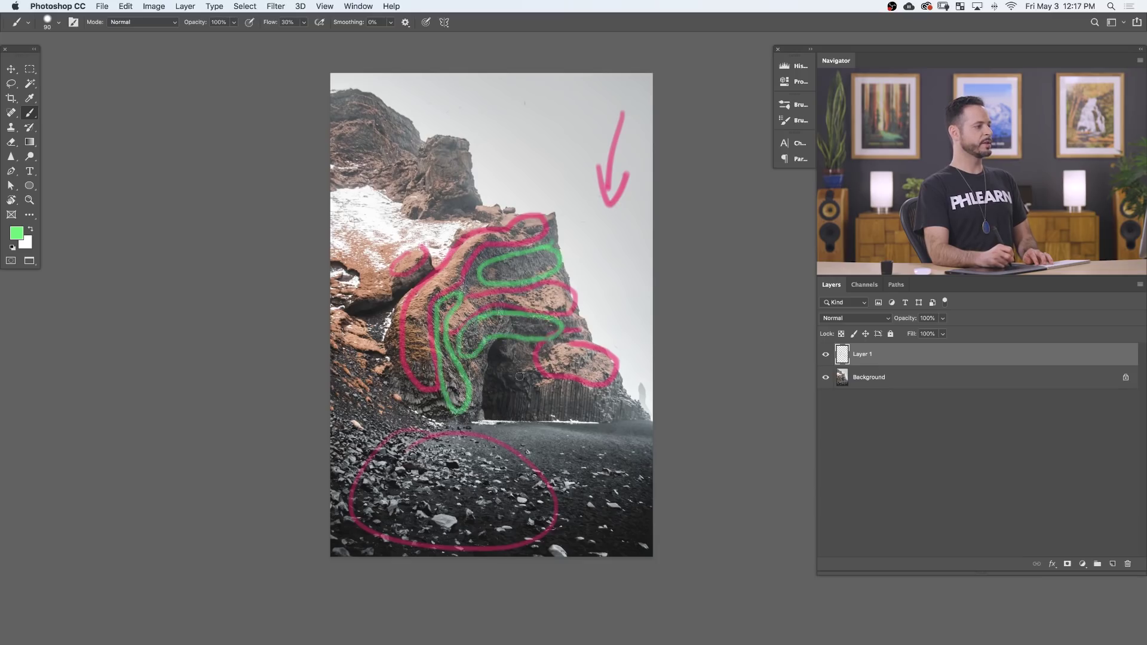
mouse_move(508, 356)
left_mouse_down()
mouse_move(499, 379)
mouse_move(509, 404)
mouse_move(591, 416)
mouse_move(605, 400)
mouse_move(537, 385)
mouse_move(511, 367)
left_mouse_up()
mouse_move(425, 413)
left_mouse_down()
mouse_move(387, 368)
mouse_move(389, 306)
mouse_move(352, 373)
mouse_move(413, 412)
mouse_move(339, 436)
mouse_move(338, 544)
mouse_move(334, 431)
mouse_move(348, 428)
left_mouse_up()
mouse_move(656, 437)
left_mouse_down()
mouse_move(595, 436)
mouse_move(607, 473)
mouse_move(557, 539)
mouse_move(593, 565)
mouse_move(667, 496)
mouse_move(627, 439)
left_mouse_up()
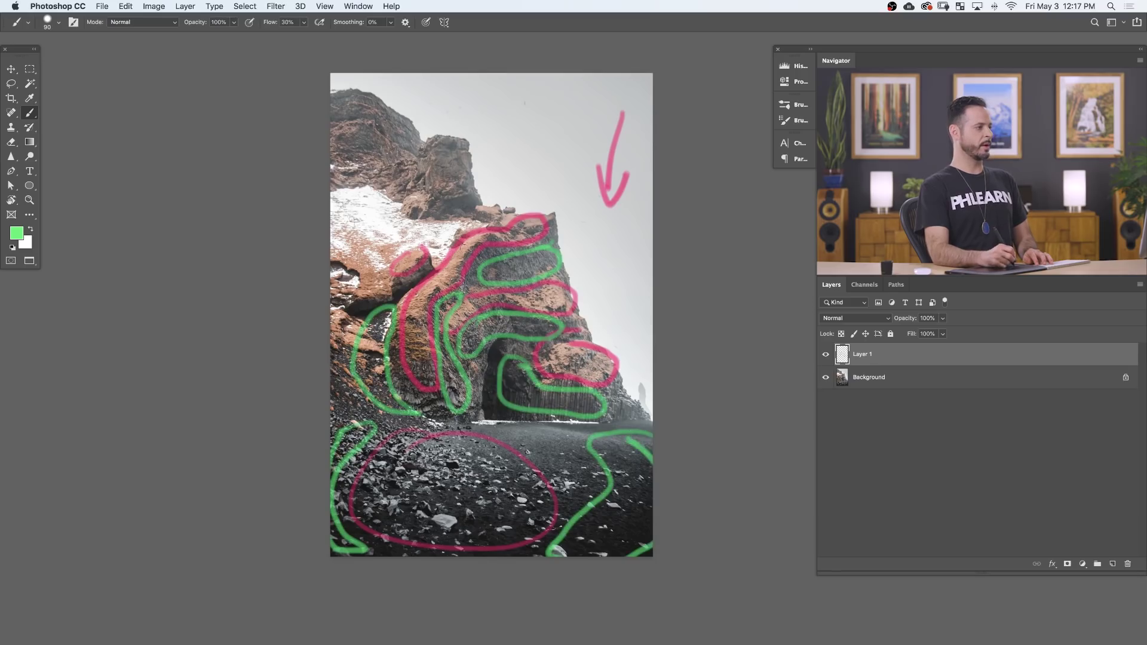
mouse_move(440, 212)
left_mouse_down()
mouse_move(473, 196)
mouse_move(499, 212)
mouse_move(443, 216)
left_mouse_up()
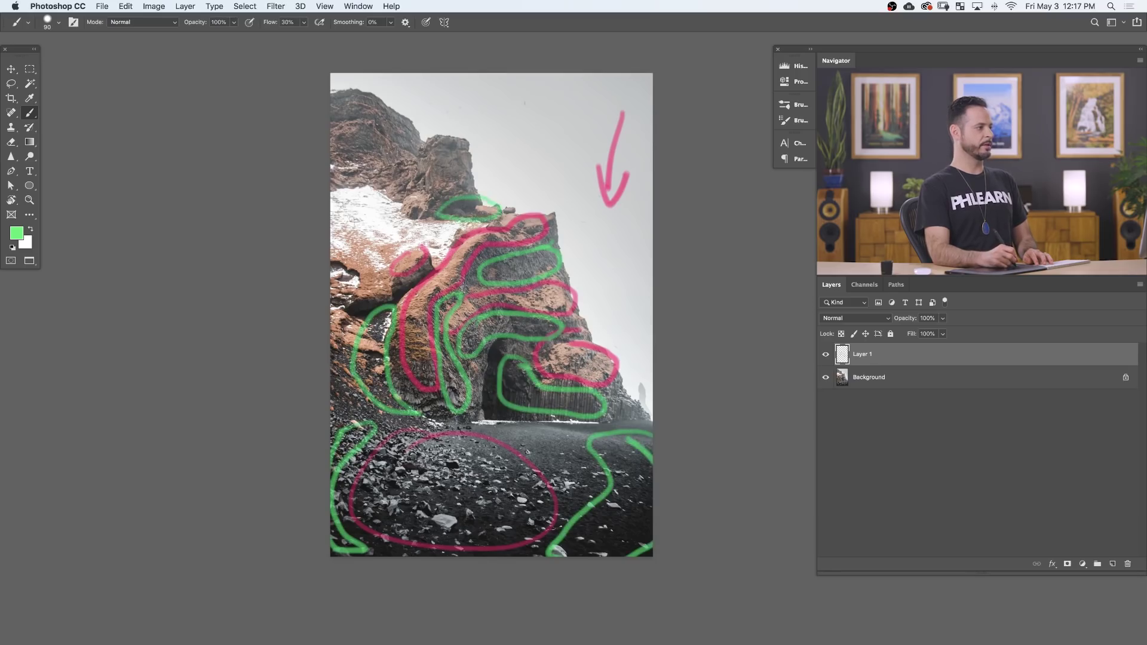
left_click_drag(371, 145, 332, 190)
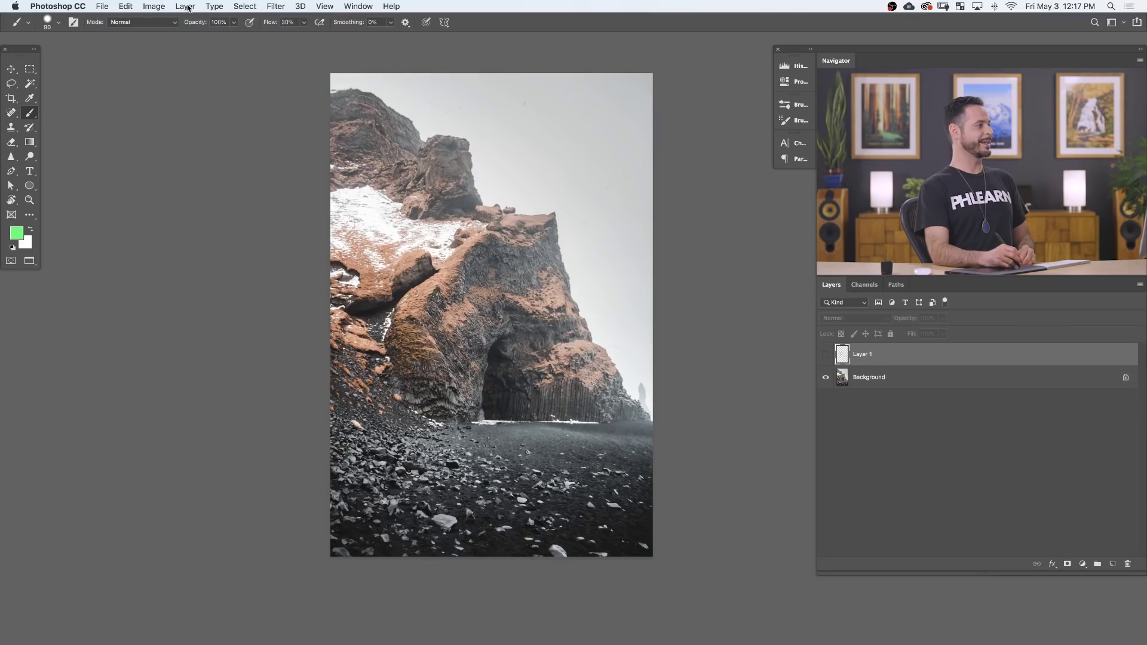
Add a Levels adjustment layer on top and darken the image by setting its midtone value to 0.67
left_click(186, 8)
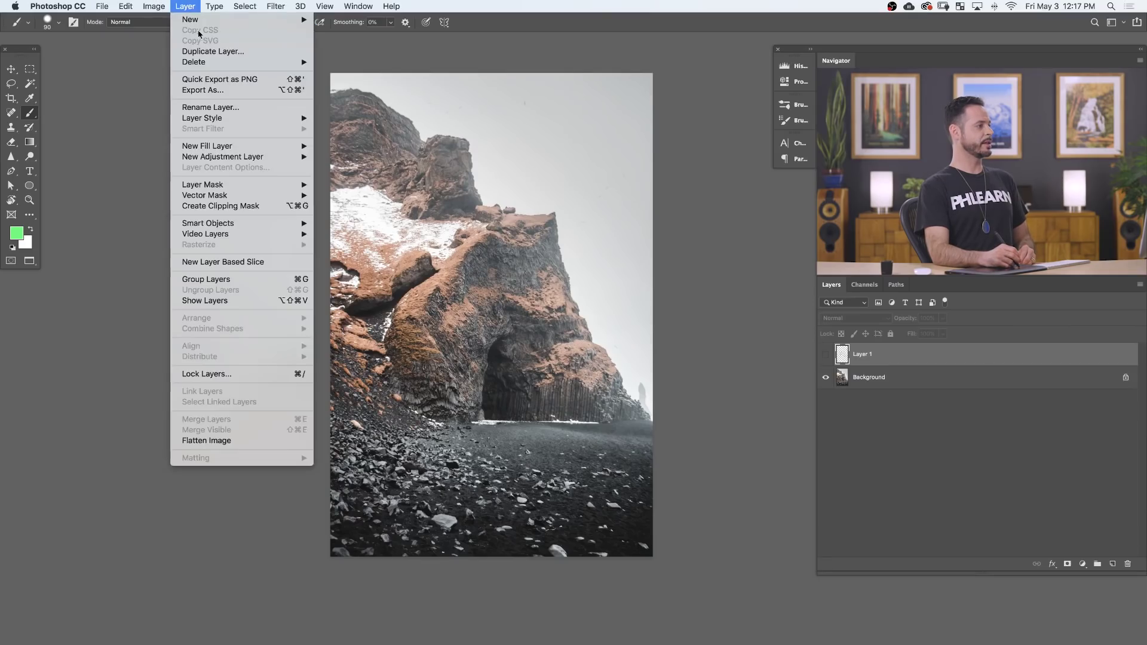
mouse_move(230, 157)
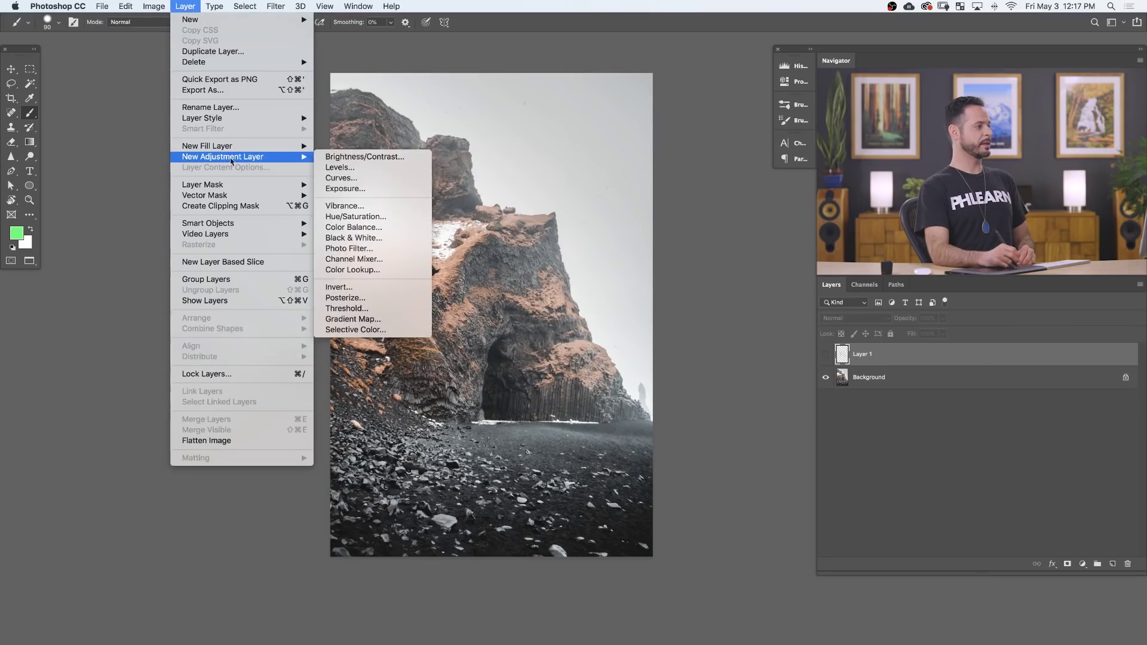
left_click(362, 167)
left_click(666, 294)
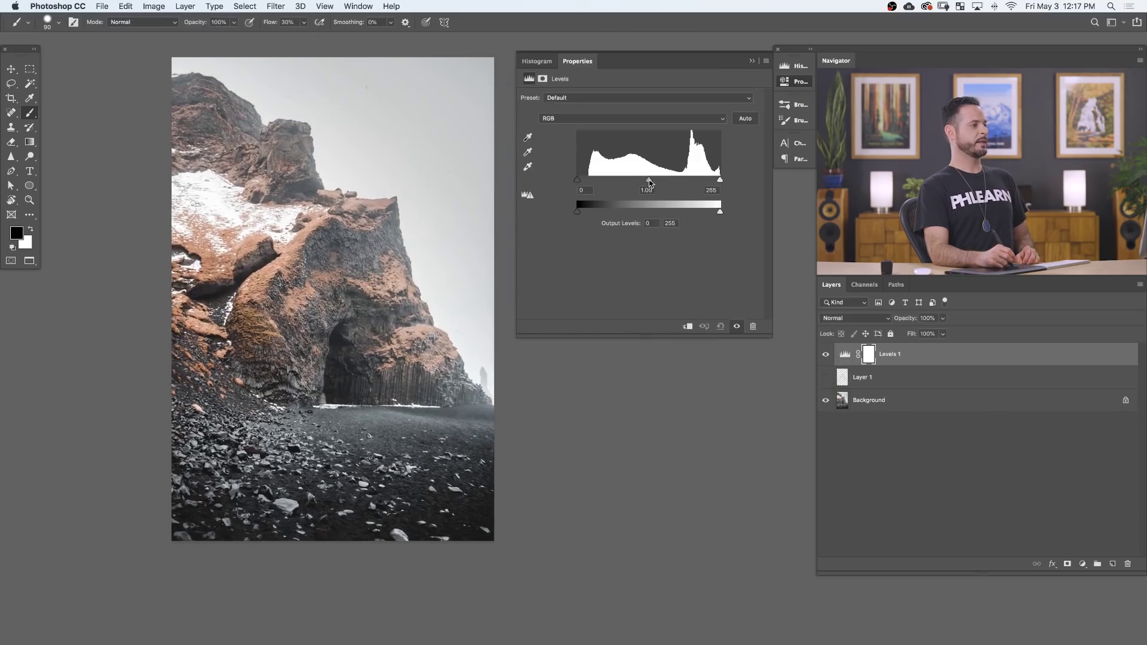
left_click_drag(647, 182, 664, 178)
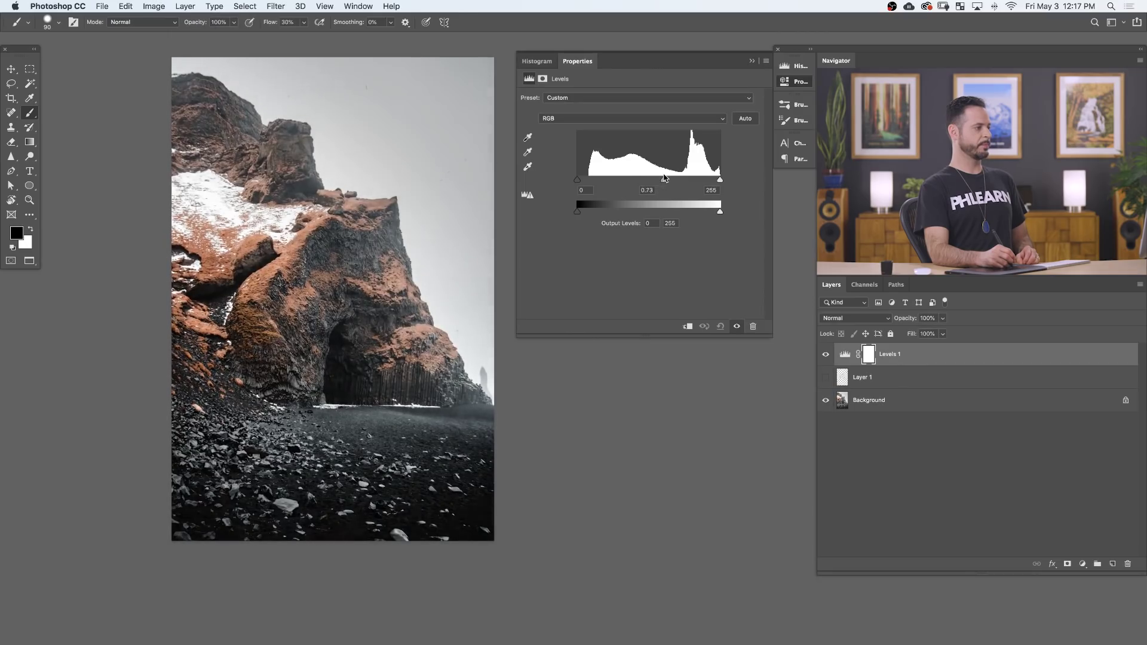
left_click_drag(664, 178, 667, 179)
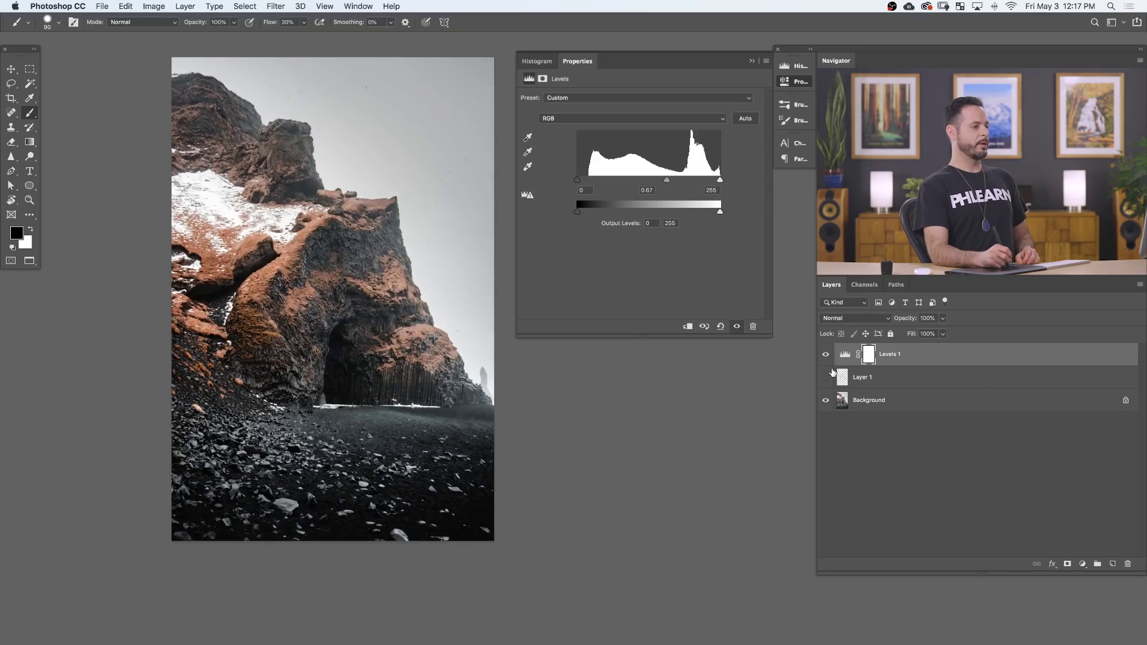
Toggle the Levels layer's visibility to compare the image with and without the darkening
left_click(825, 355)
left_click(825, 355)
left_click(826, 356)
left_click(826, 356)
left_click(826, 357)
left_click(825, 357)
left_click(826, 356)
left_click(827, 357)
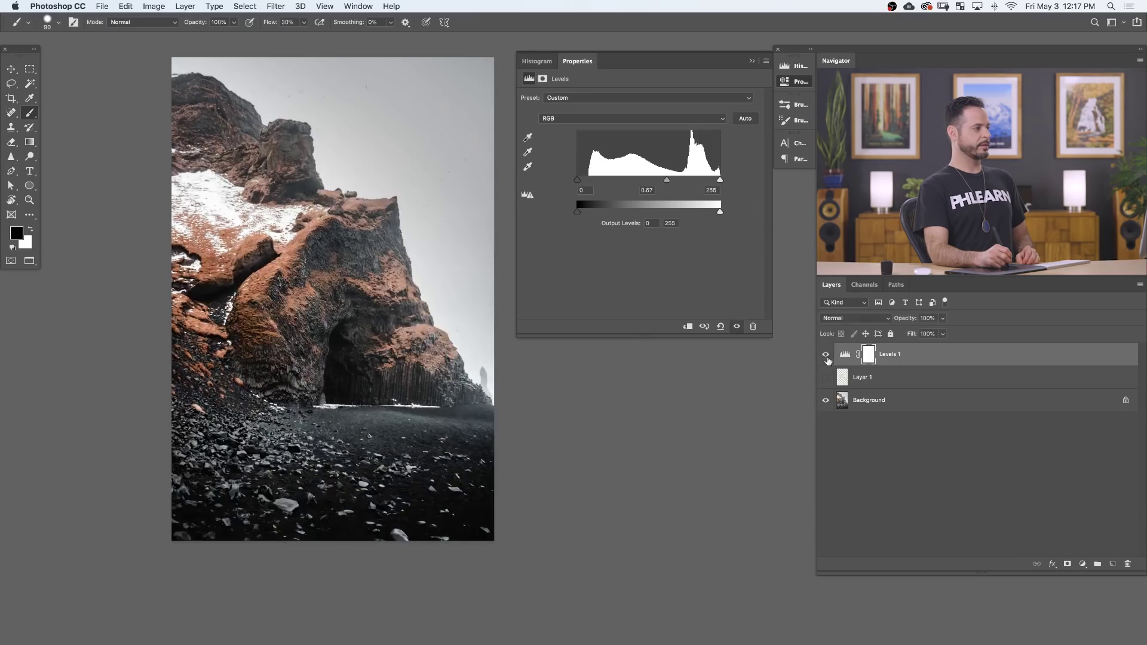
left_click(826, 357)
left_click(826, 356)
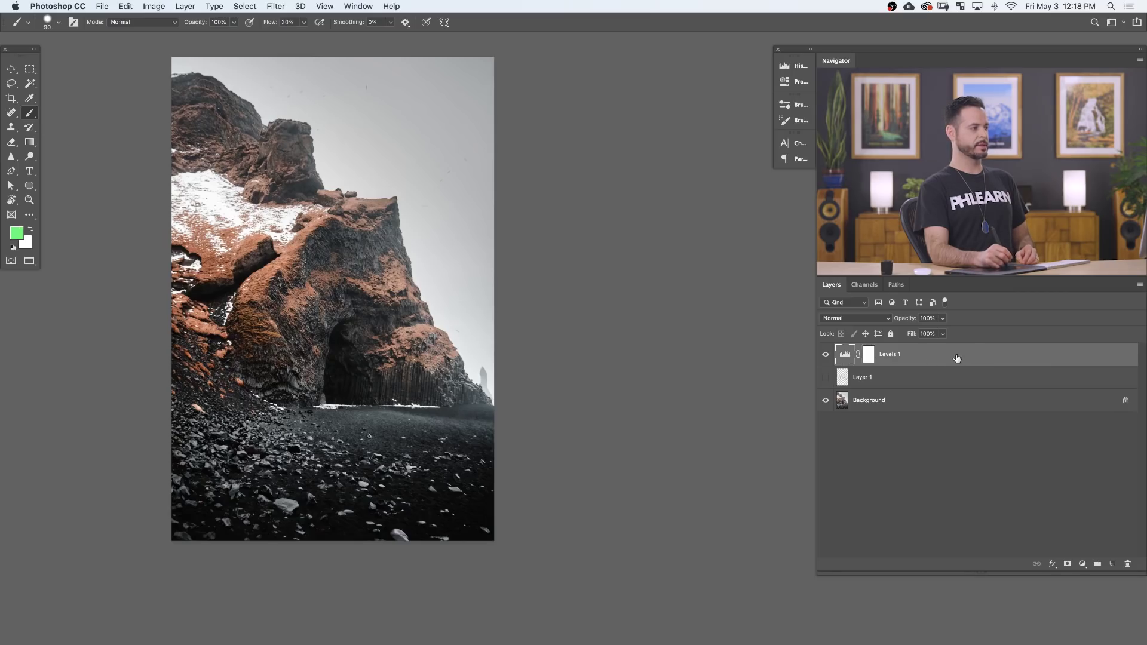
Split the Levels layer's Blend If white slider for Underlying Layer to 73 / 255 so the darkening fades from the highlights
double_click(953, 358)
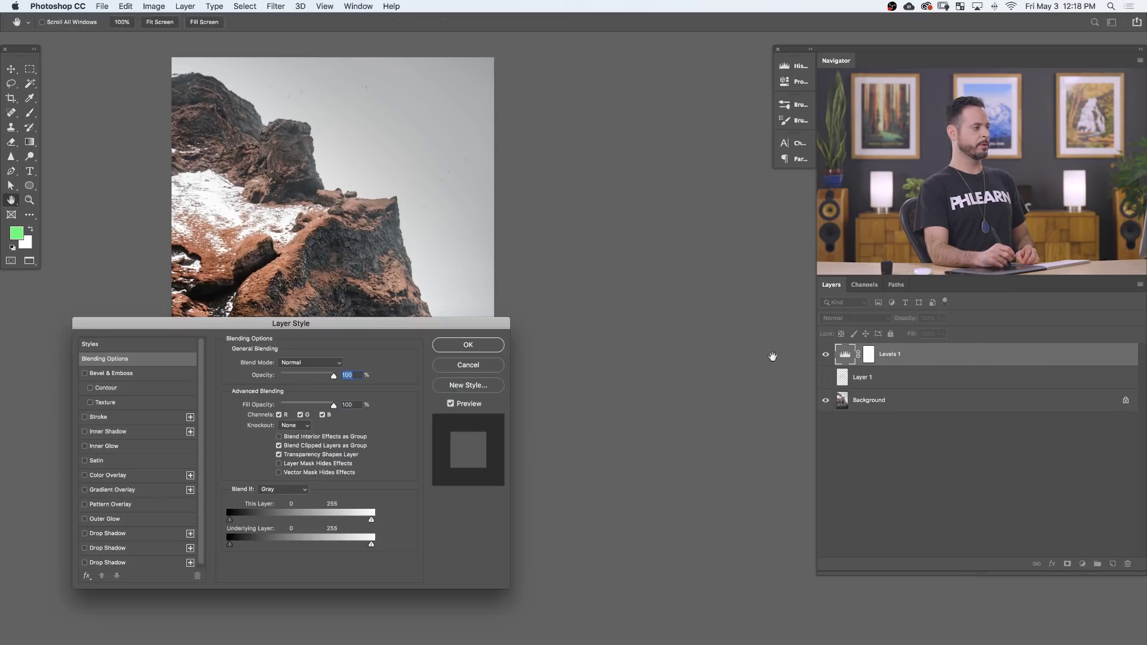
left_click_drag(472, 322, 723, 308)
left_click_drag(528, 295, 438, 245)
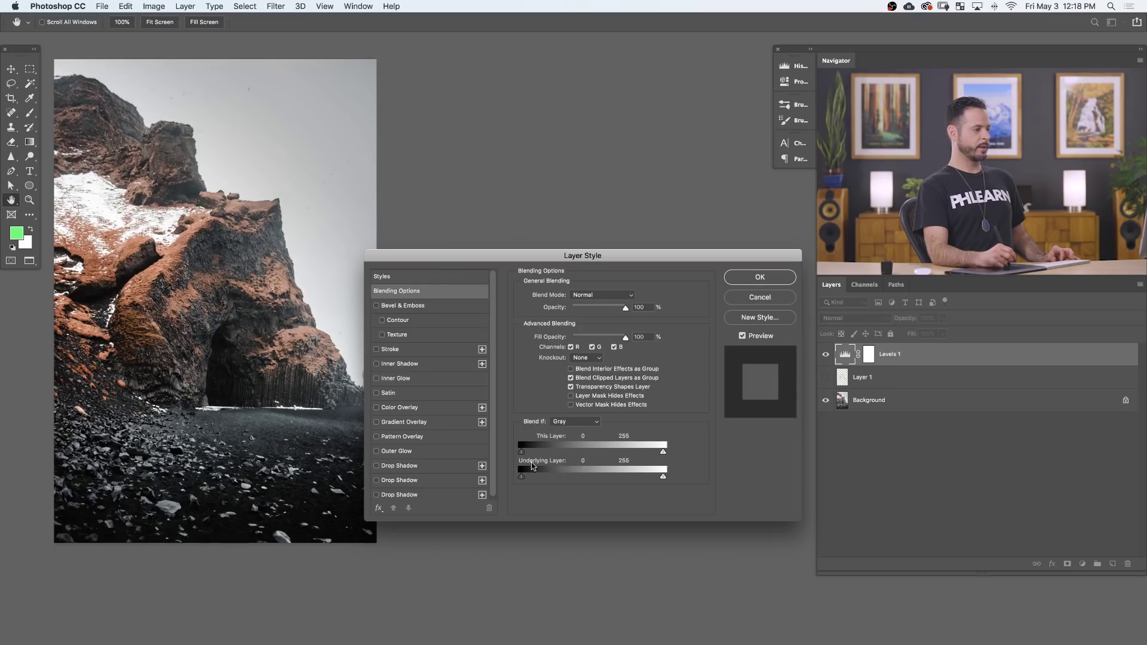
key("alt")
mouse_move(660, 479)
left_mouse_down()
mouse_move(609, 478)
mouse_move(640, 476)
left_mouse_up()
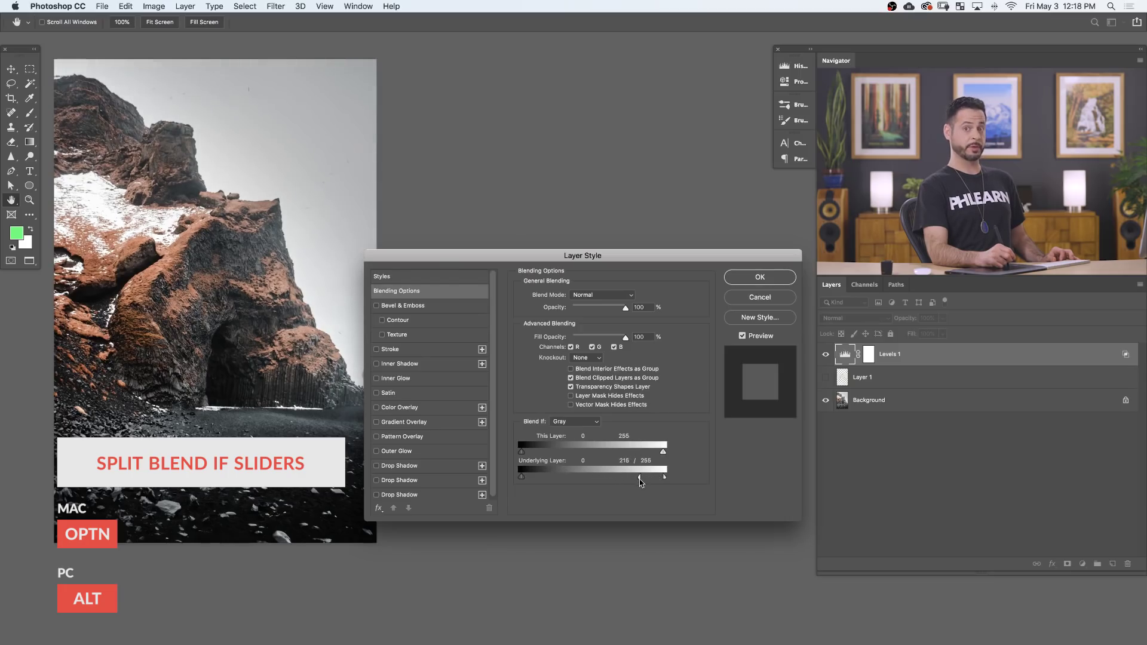
mouse_move(665, 476)
left_mouse_down()
mouse_move(599, 472)
mouse_move(683, 478)
left_mouse_up()
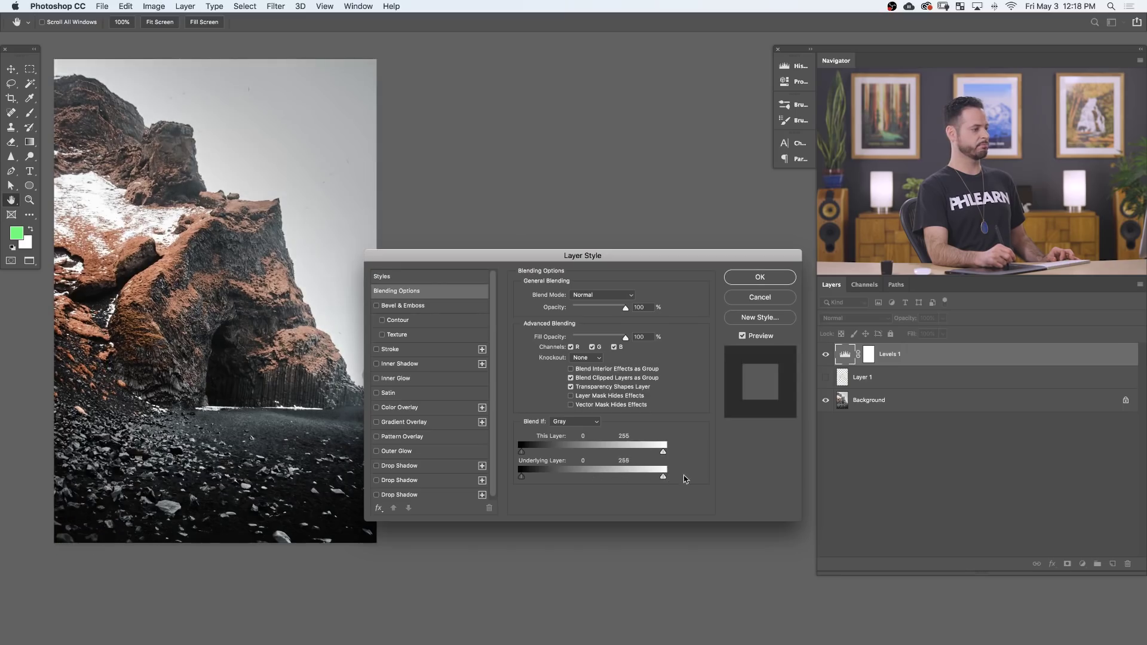
key("alt")
left_click_drag(661, 478, 569, 467)
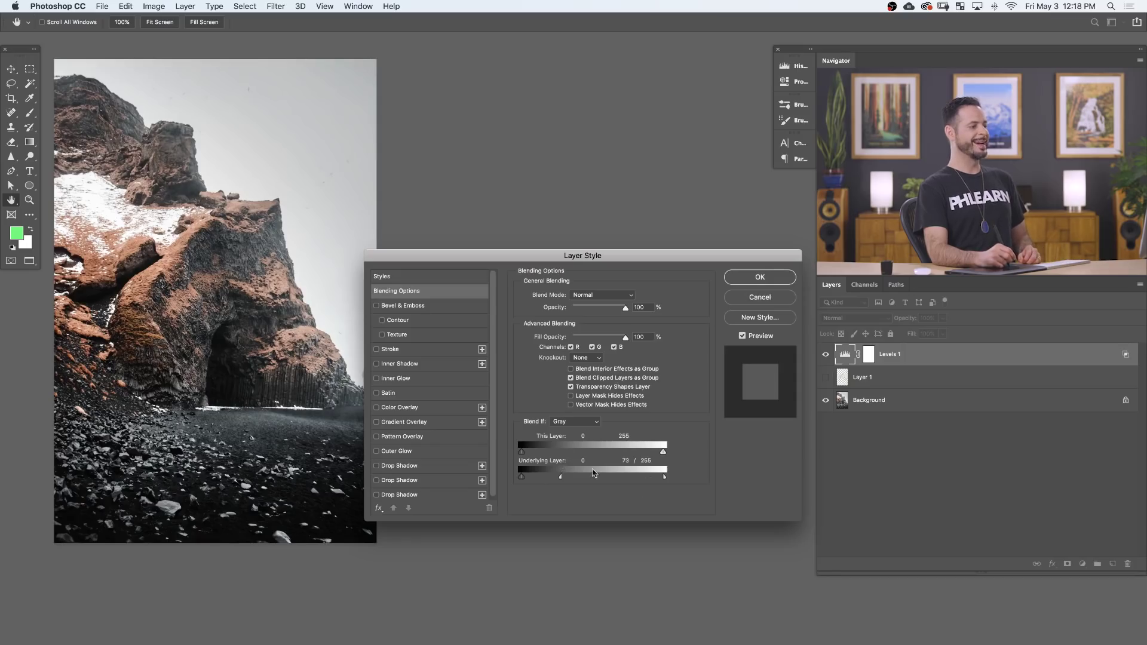
left_click(757, 277)
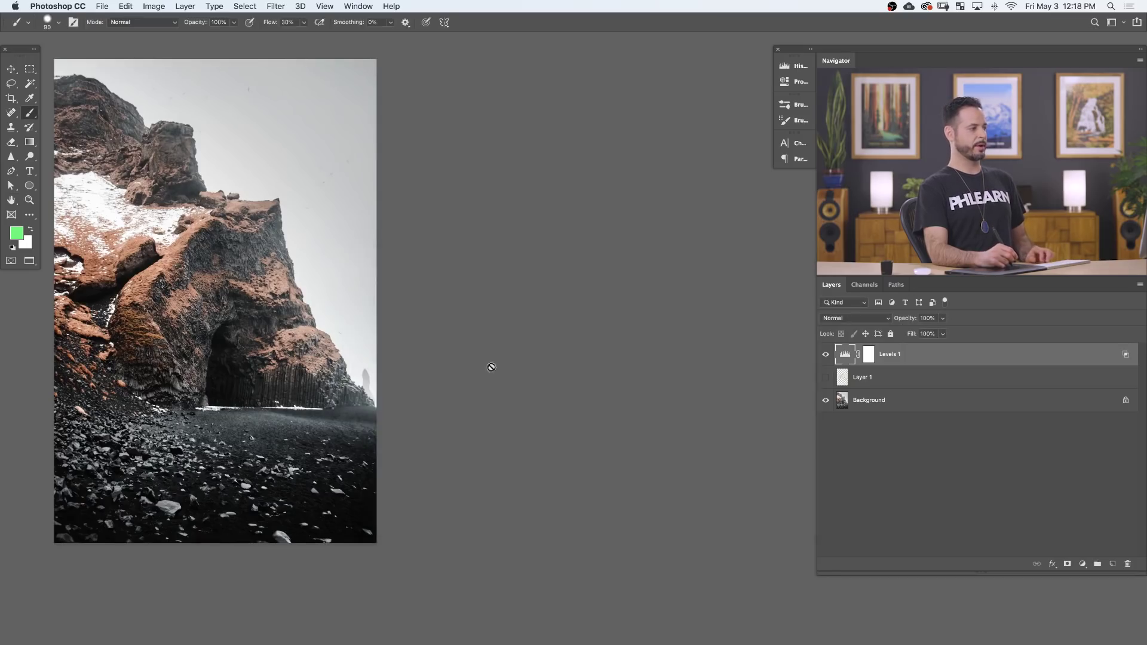
Switch the Levels layer off and on repeatedly to examine how the Blend If setting limits the darkening to the shadows
left_click_drag(489, 366, 540, 409)
key("b")
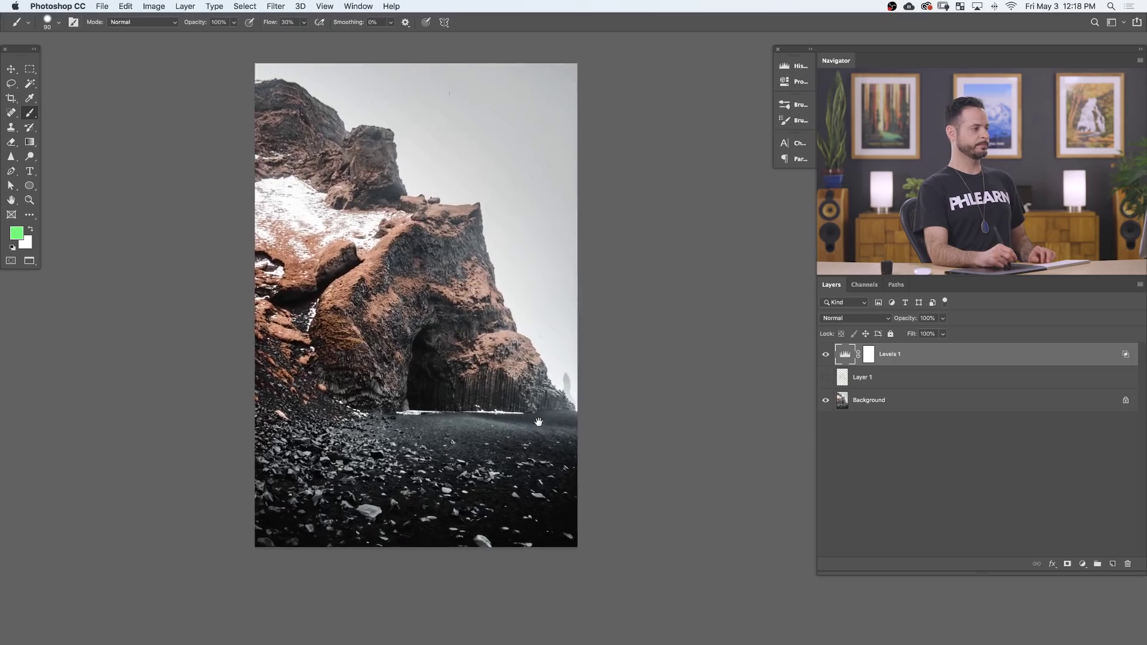
left_click(825, 356)
left_click(826, 356)
left_click(827, 356)
left_click(826, 356)
left_click(826, 356)
left_click(827, 356)
left_click(828, 356)
left_click(828, 356)
left_click(828, 356)
left_click(829, 356)
left_click(830, 356)
left_click(831, 356)
left_click(831, 355)
left_click(830, 355)
left_click(831, 355)
left_click(831, 356)
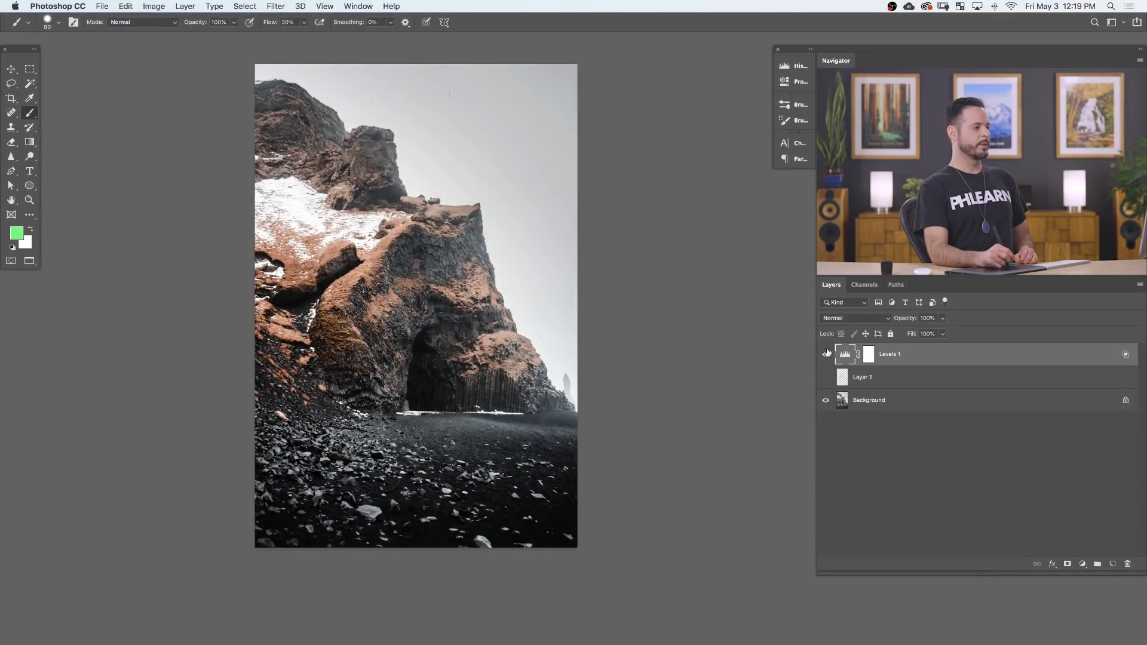
Invert the Levels layer's mask to black, with the foreground and background colours reset to default
left_click(868, 355)
key("d")
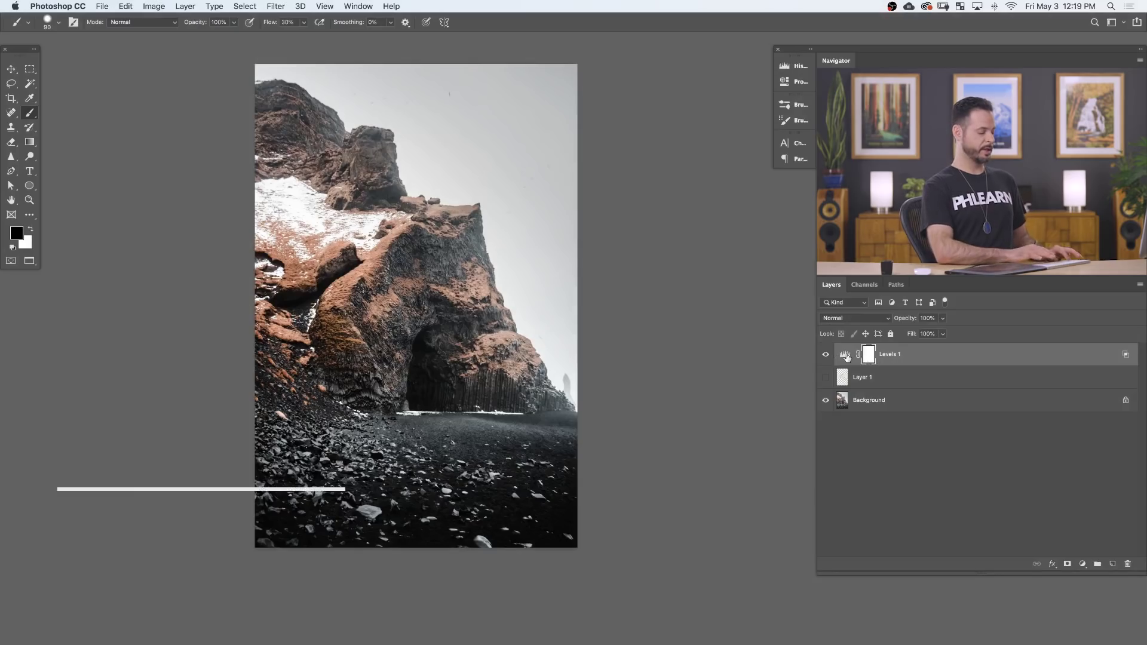
key("super+i")
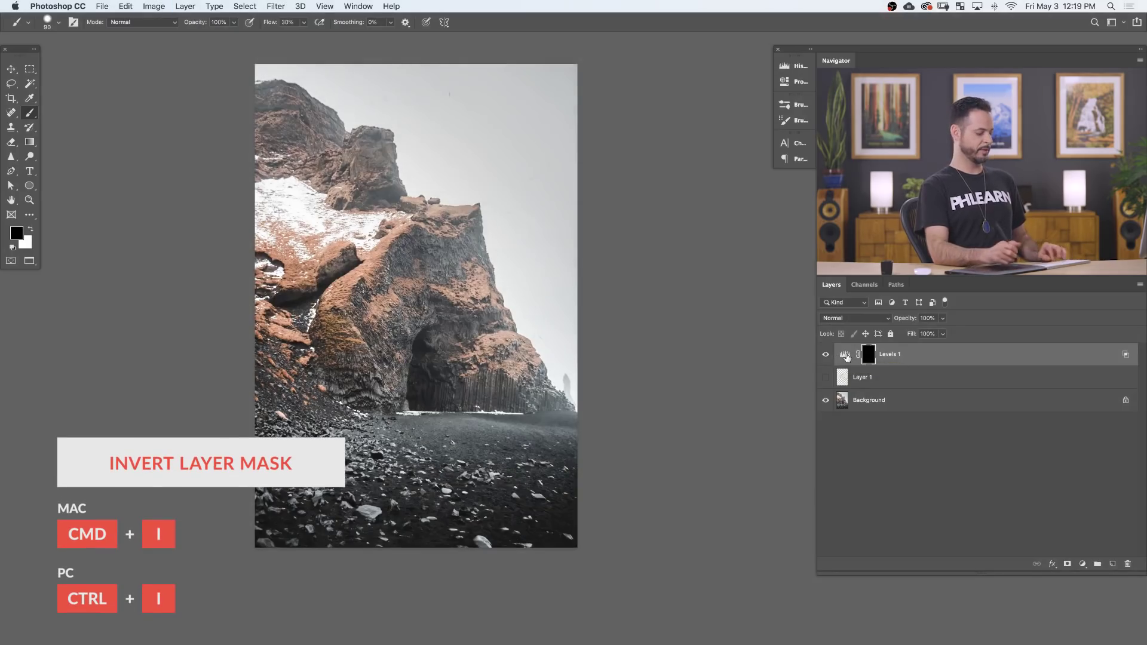
Paint white with a soft brush of about 1034 px over the shadows around the cave on the Levels 1 mask
right_click(410, 258)
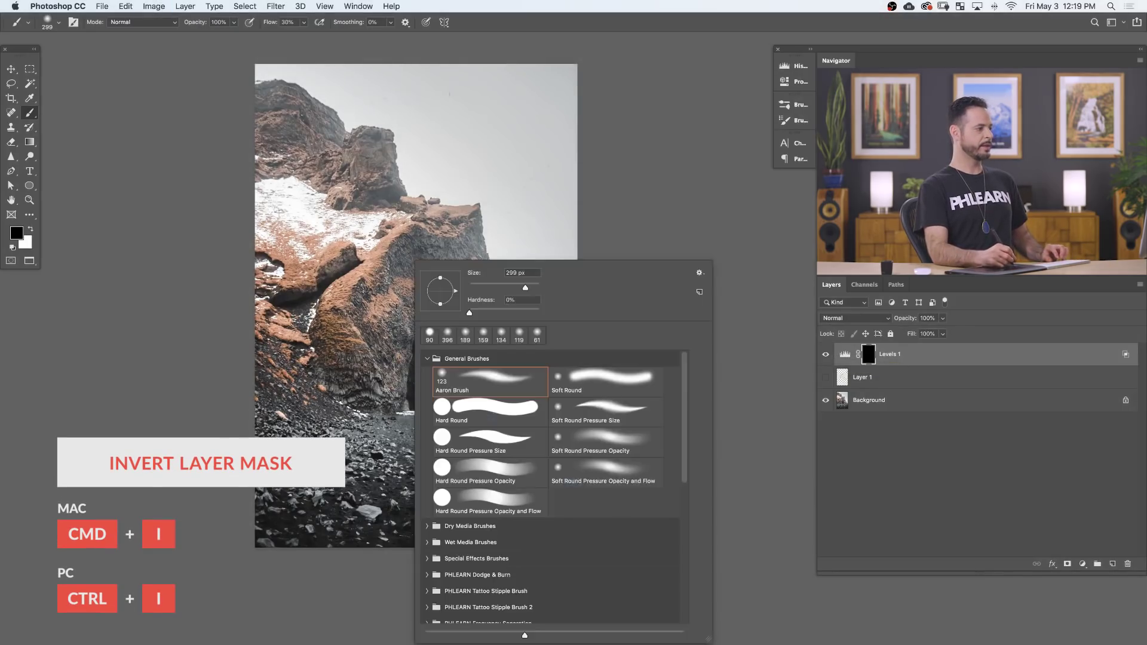
key("Escape")
left_click_drag(410, 409, 453, 409)
key("x")
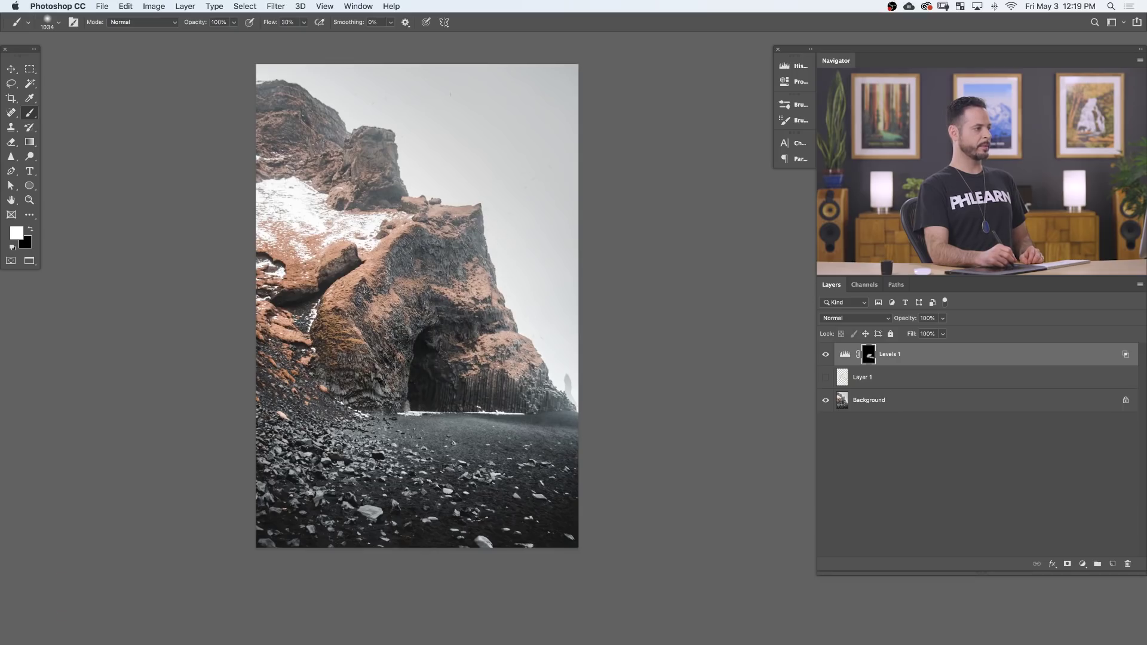
Paint the remaining cliff and beach shadows white on the Levels 1 mask, varying the brush between about 1700 and 600 px
key("bracketleft")
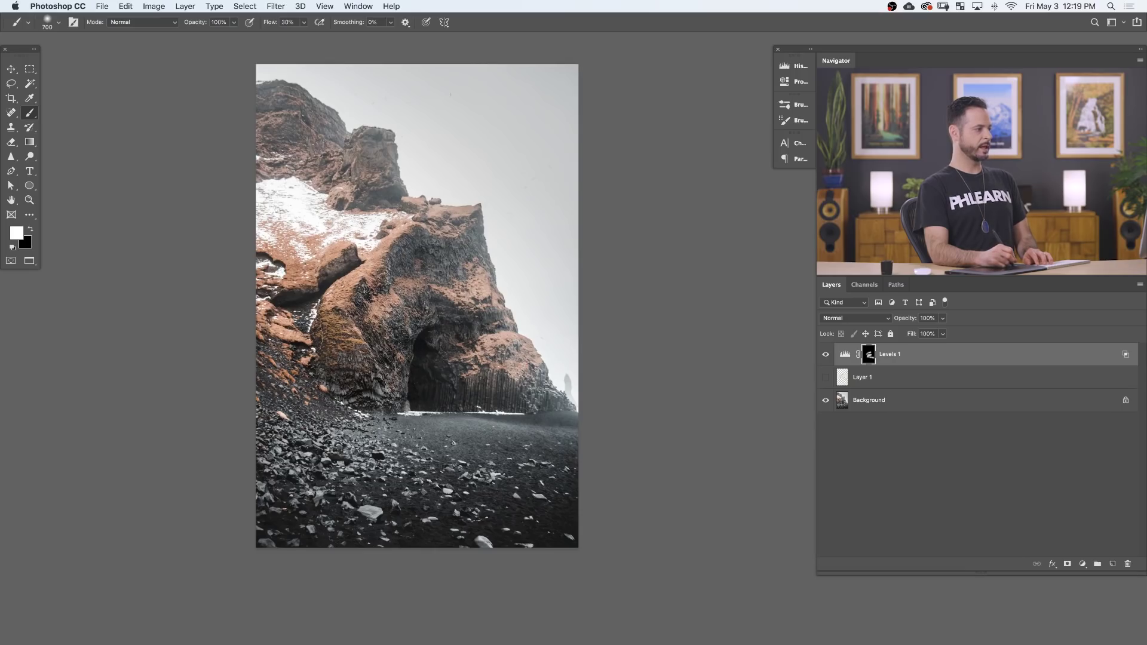
key("bracketright")
key("bracketright")
key("bracketright")
key("bracketright")
key("bracketright")
key("bracketright")
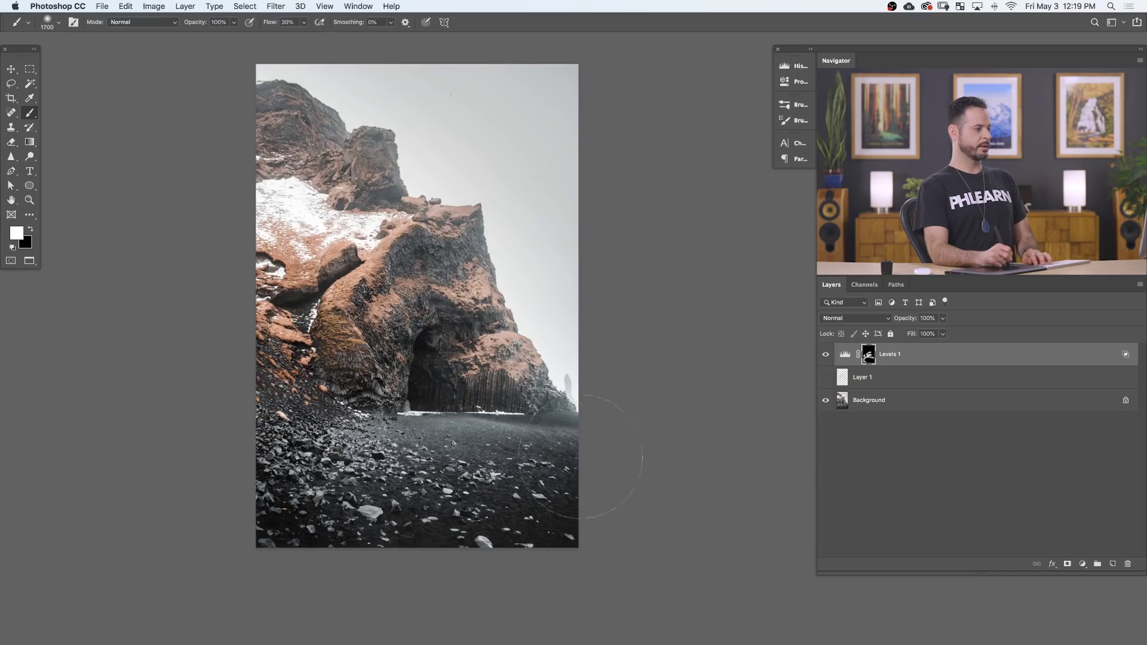
key("bracketleft")
key("bracketleft")
key("bracketleft")
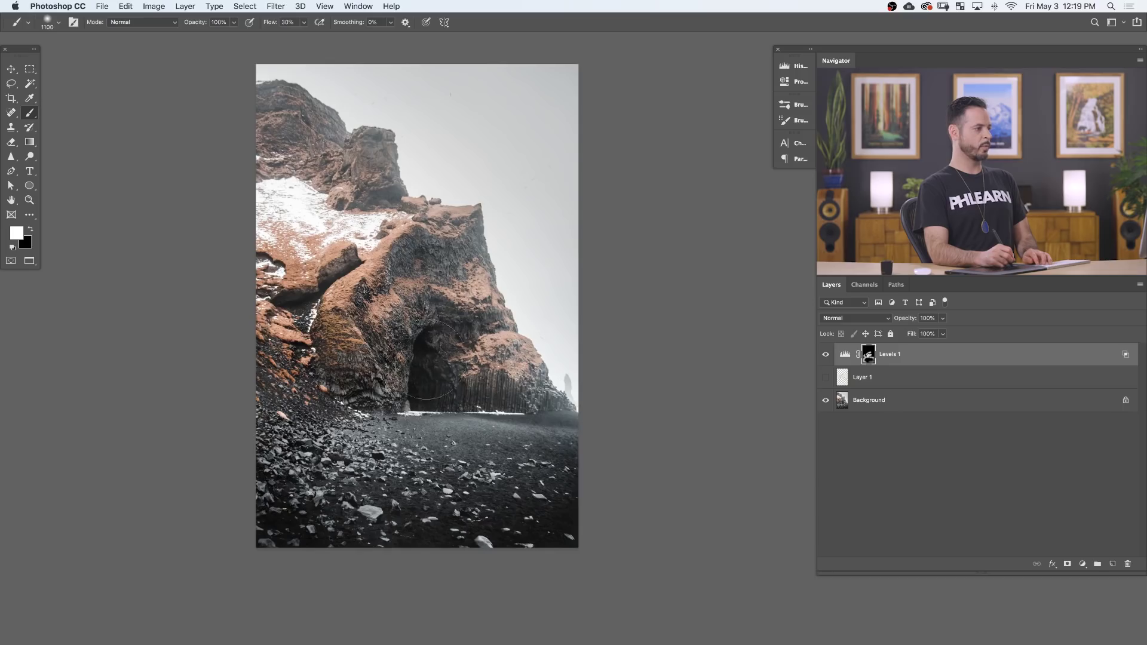
key("bracketleft")
key("bracketleft")
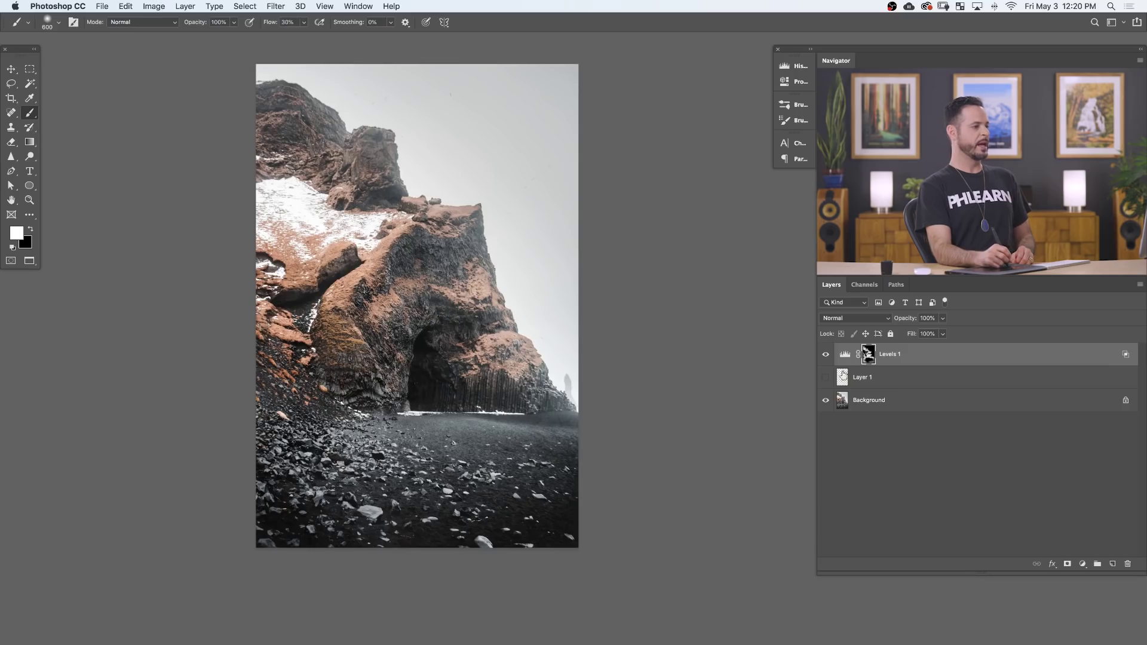
Toggle the Levels 1 layer's visibility to compare the whole image with and without the painted darkening
left_click(826, 356)
left_click(826, 357)
left_click(824, 358)
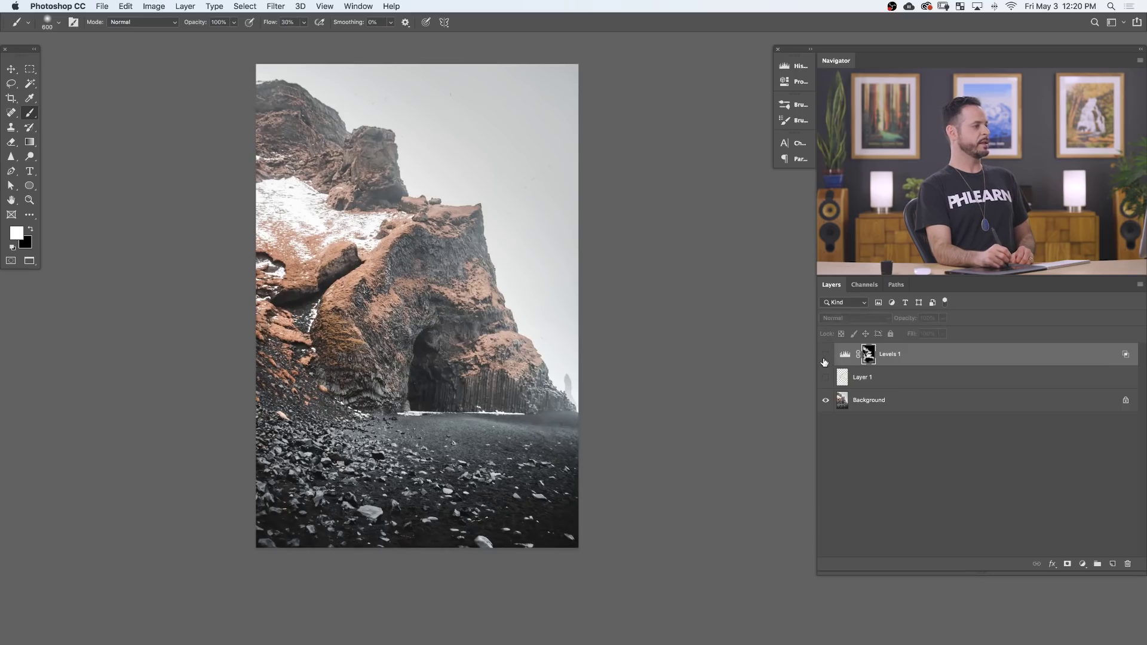
left_click(825, 359)
left_click(825, 361)
left_click(825, 361)
Examine the cave close up with the Levels 1 darkening switched off and on
left_click_drag(468, 336, 525, 322)
left_click(826, 357)
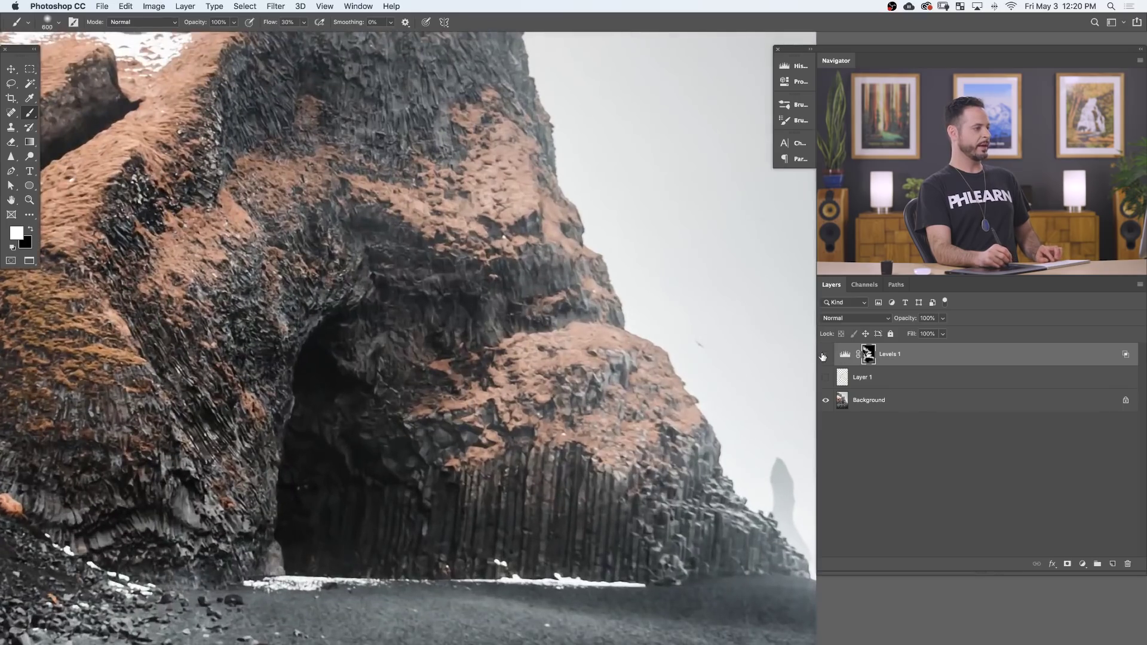
left_click(826, 357)
left_click(826, 357)
left_click(826, 357)
left_click(826, 357)
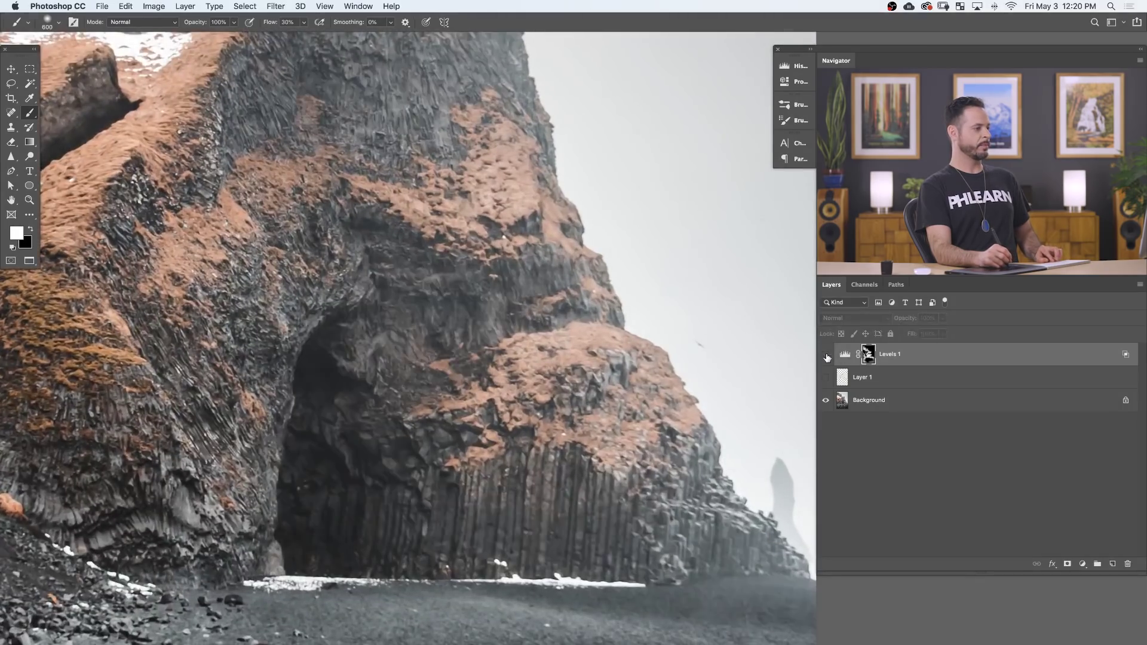
left_click(826, 356)
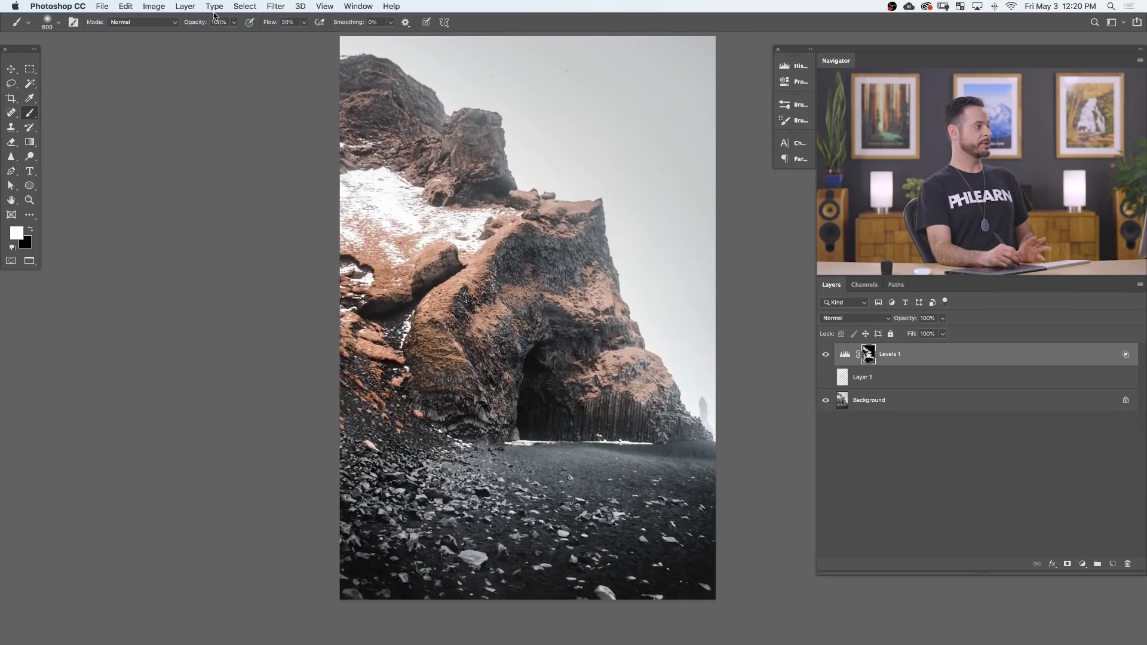
Add a second Levels adjustment layer and brighten the image with the midtones at 1.27 and the white input at about 238
left_click(192, 7)
mouse_move(269, 157)
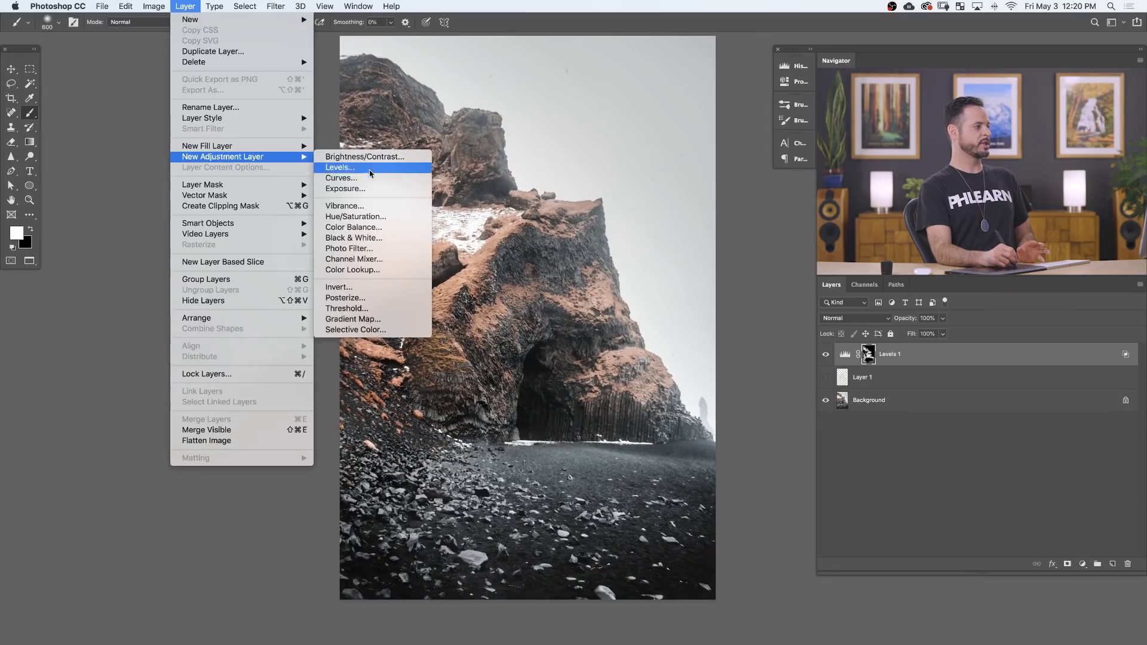
left_click(344, 167)
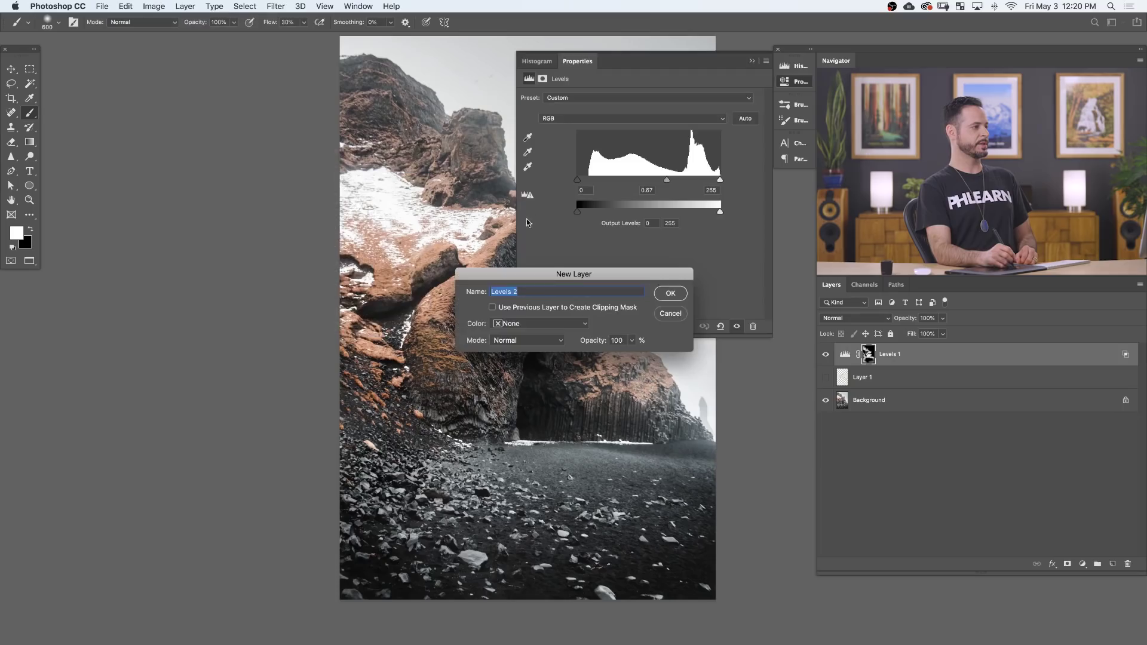
left_click(666, 293)
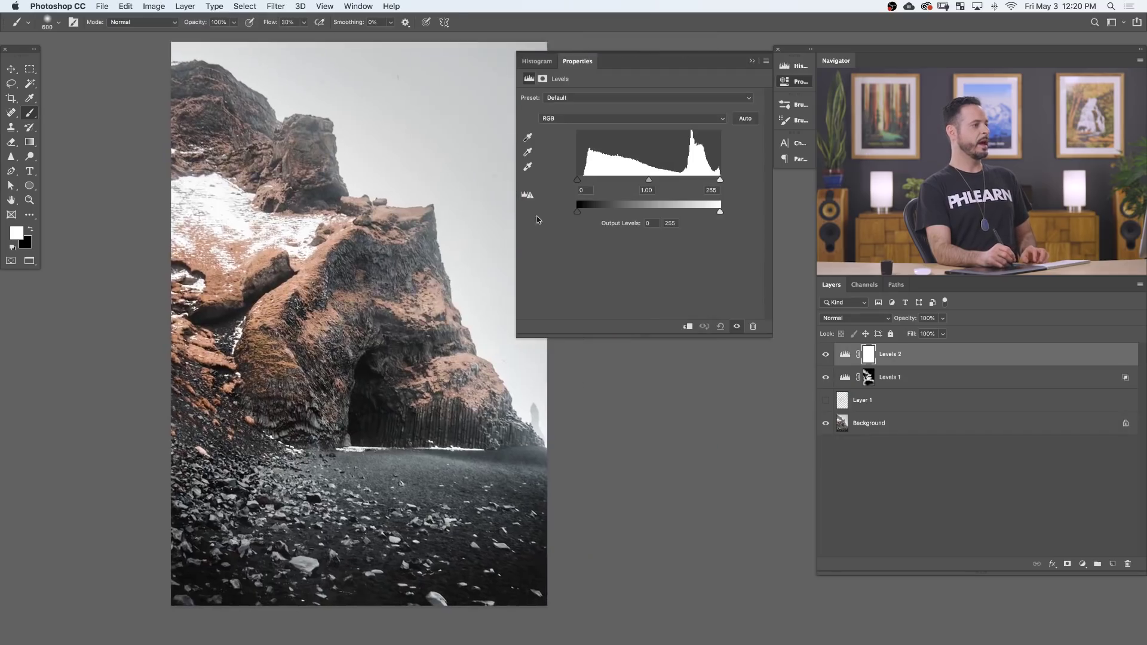
left_click_drag(646, 183, 635, 182)
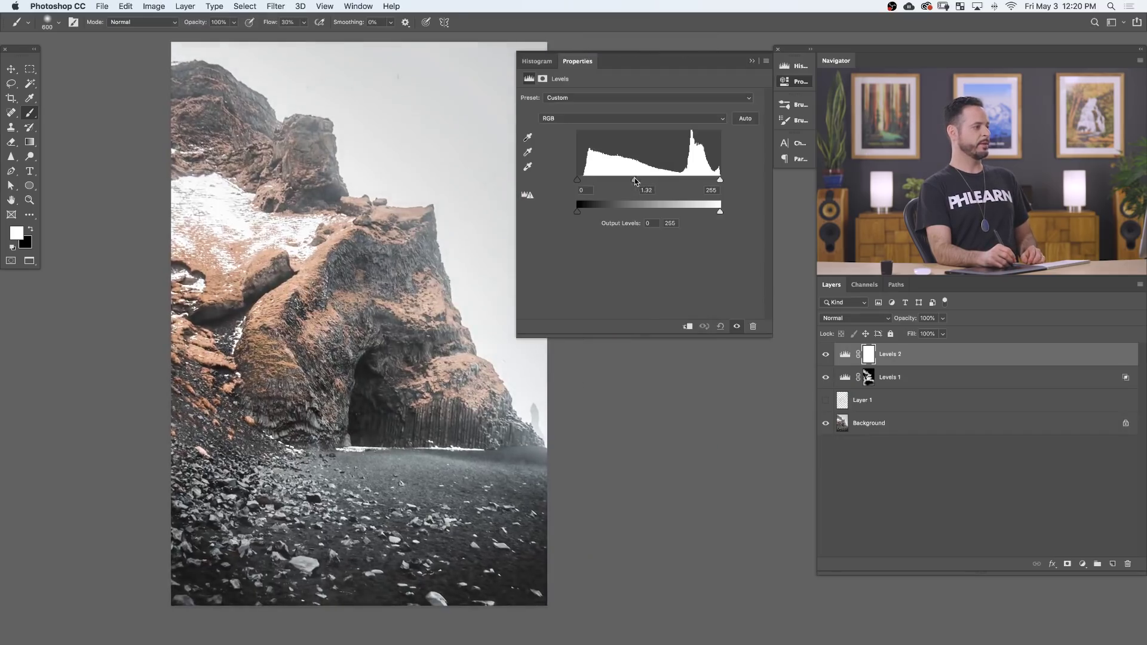
left_click_drag(635, 181, 634, 180)
left_click_drag(720, 180, 712, 181)
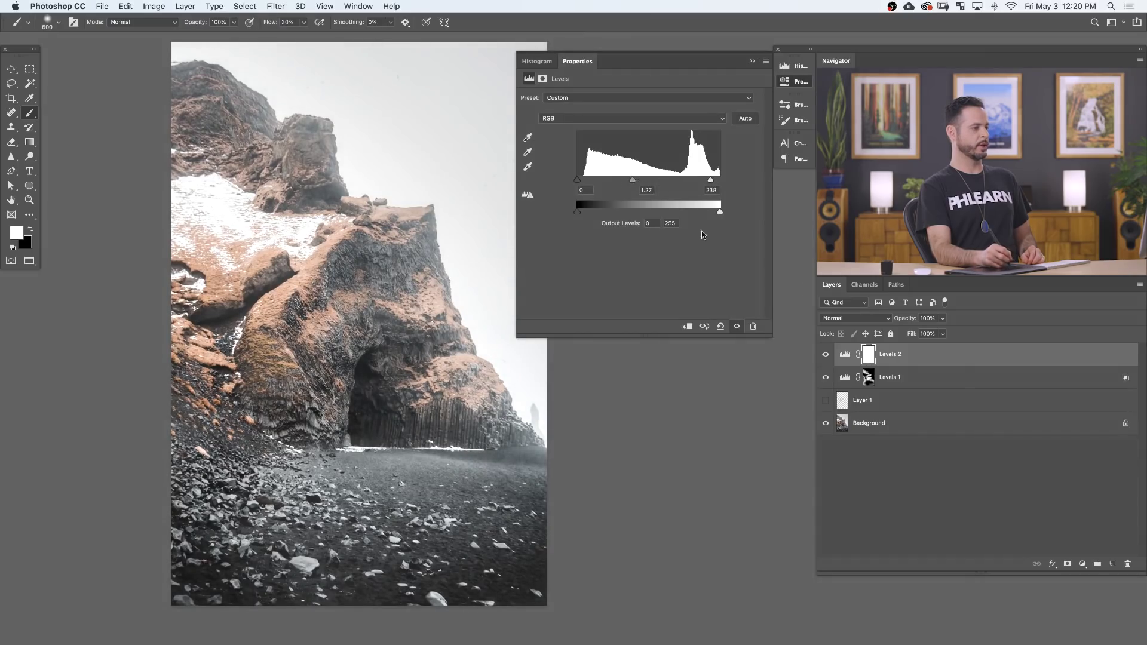
Toggle the Levels 2 layer's visibility to compare the whole image with and without the brightening
left_click(826, 357)
left_click(825, 356)
left_click(824, 356)
left_click(823, 357)
left_click(822, 358)
left_click(823, 357)
Inspect the cave's shadows close up with the Levels 2 layer switched off and on
left_click(419, 398, "super")
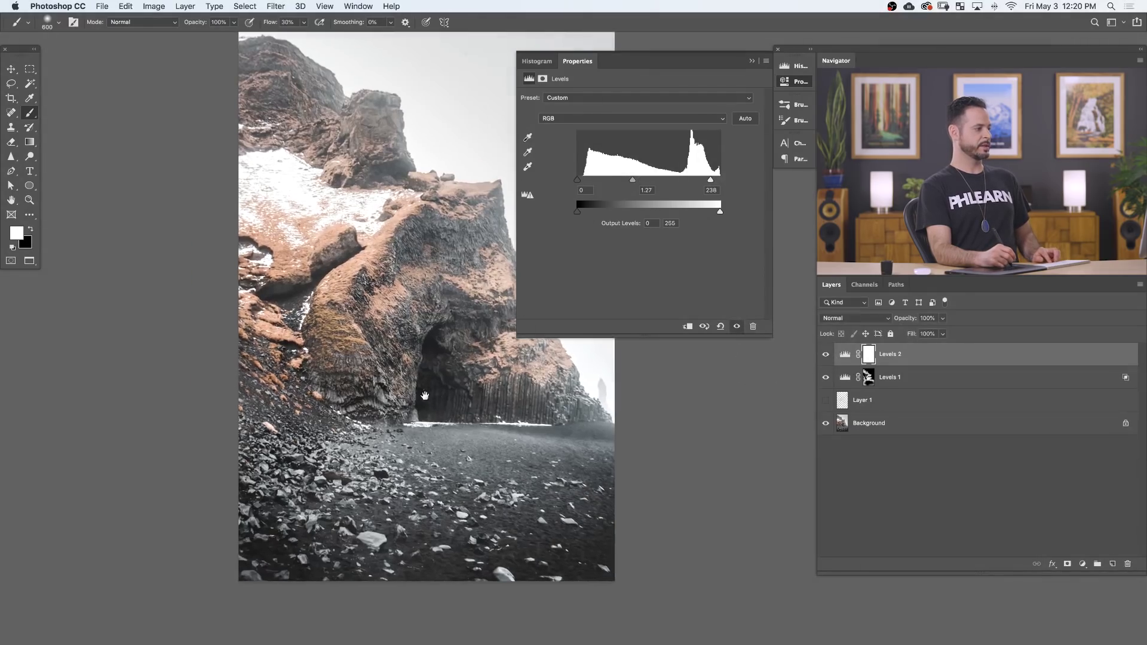
left_click(414, 400, "super")
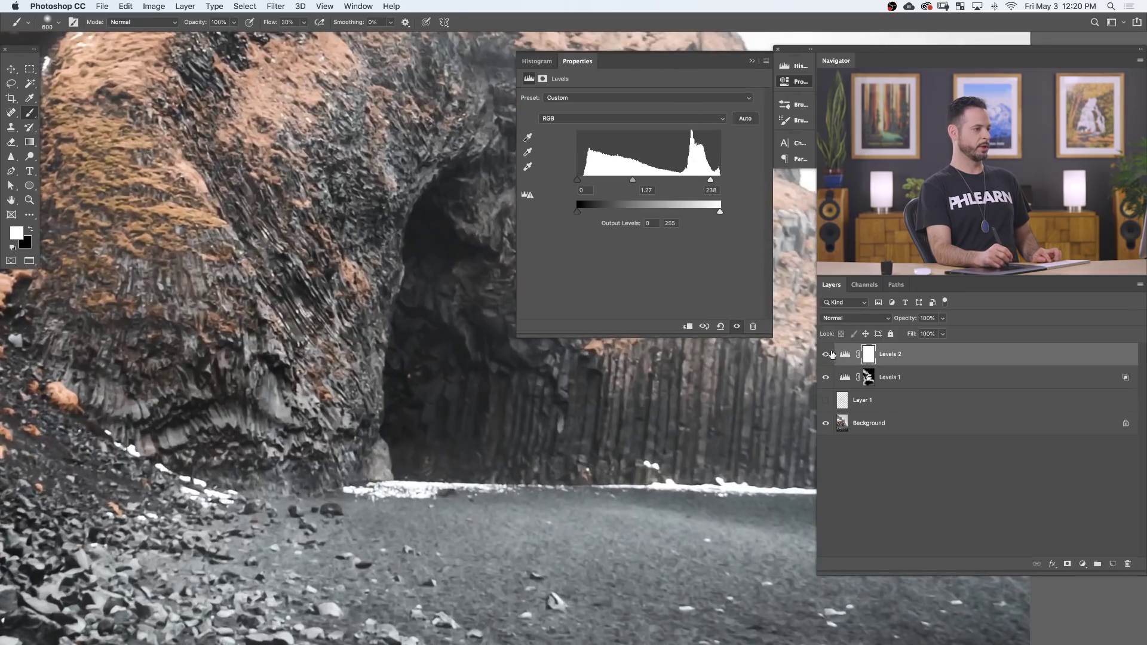
left_click(788, 84)
left_click(824, 356)
left_click(825, 356)
left_click(824, 356)
left_click(824, 356)
Split the Levels 2 layer's Blend If black slider for Underlying Layer to 0 / 243 so the brightening fades from the shadows
scroll(684, 360, "down", 6)
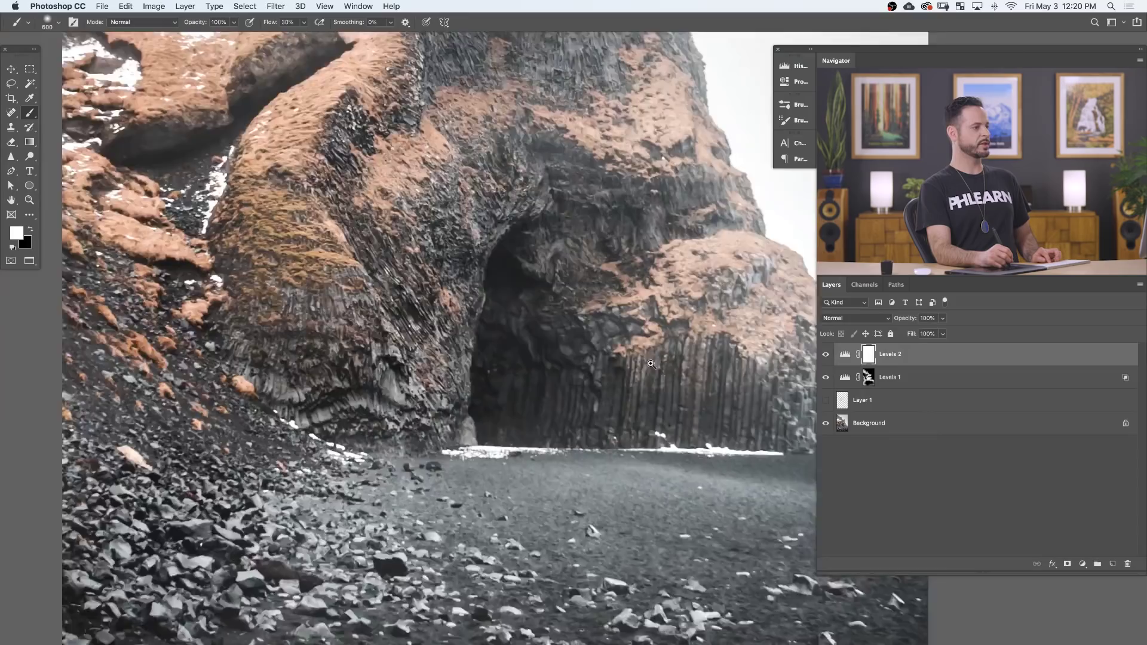
scroll(631, 372, "down", 3)
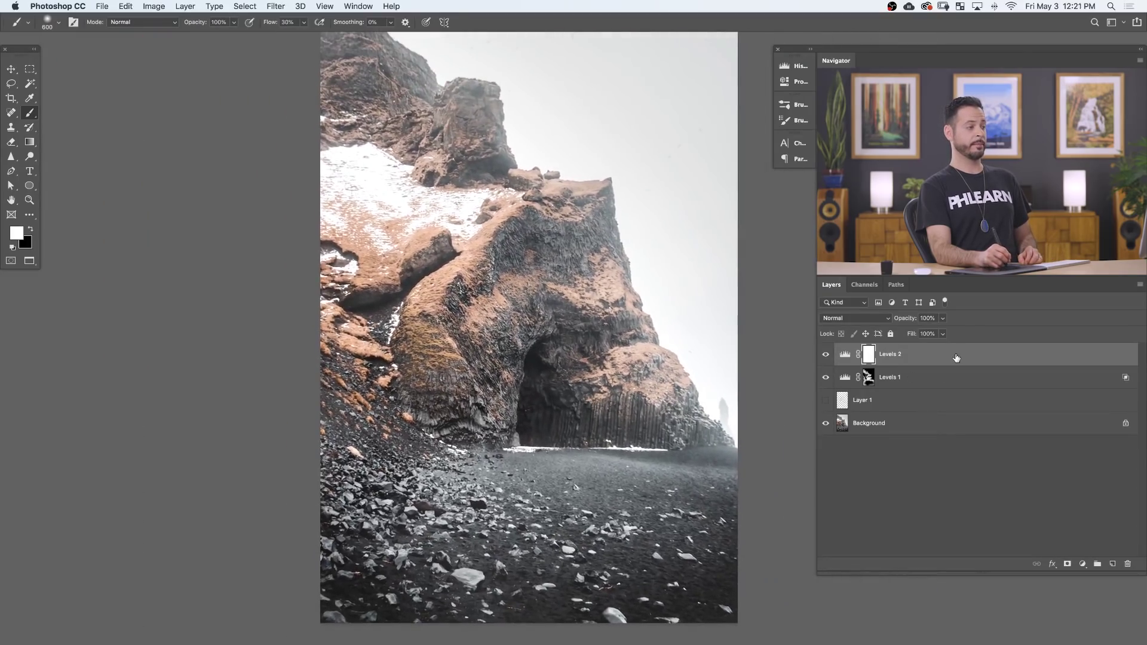
double_click(956, 356)
left_click_drag(678, 263, 449, 255)
key("alt")
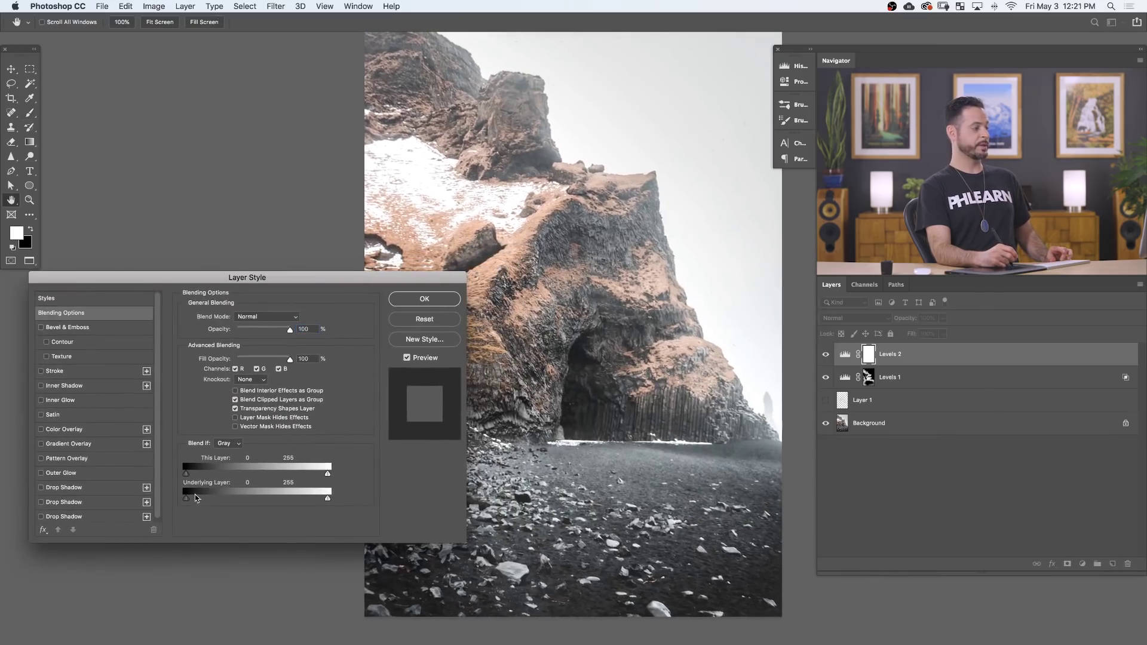
mouse_move(187, 498)
left_mouse_down()
mouse_move(233, 493)
mouse_move(175, 492)
left_mouse_up()
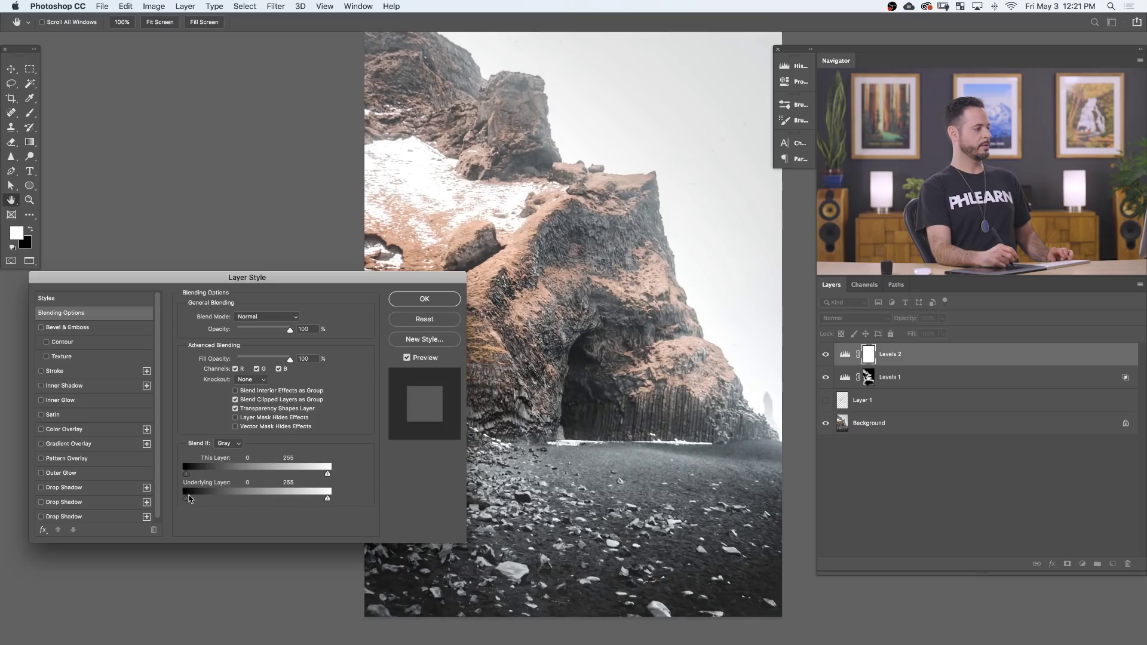
left_click_drag(216, 502, 261, 493)
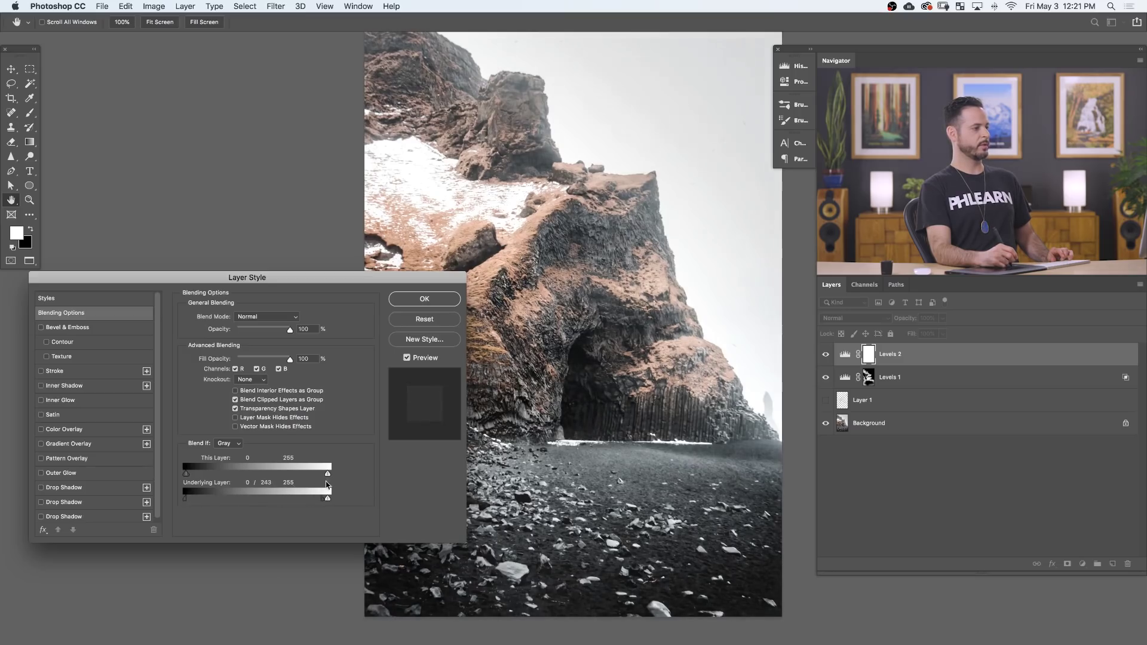
left_click(436, 301)
key("b")
Switch the Levels 2 layer off and on to examine how Blend If limits the brightening to the highlights
left_click(826, 355)
left_click(826, 355)
left_click(826, 355)
left_click(826, 355)
left_click(826, 356)
left_click(825, 356)
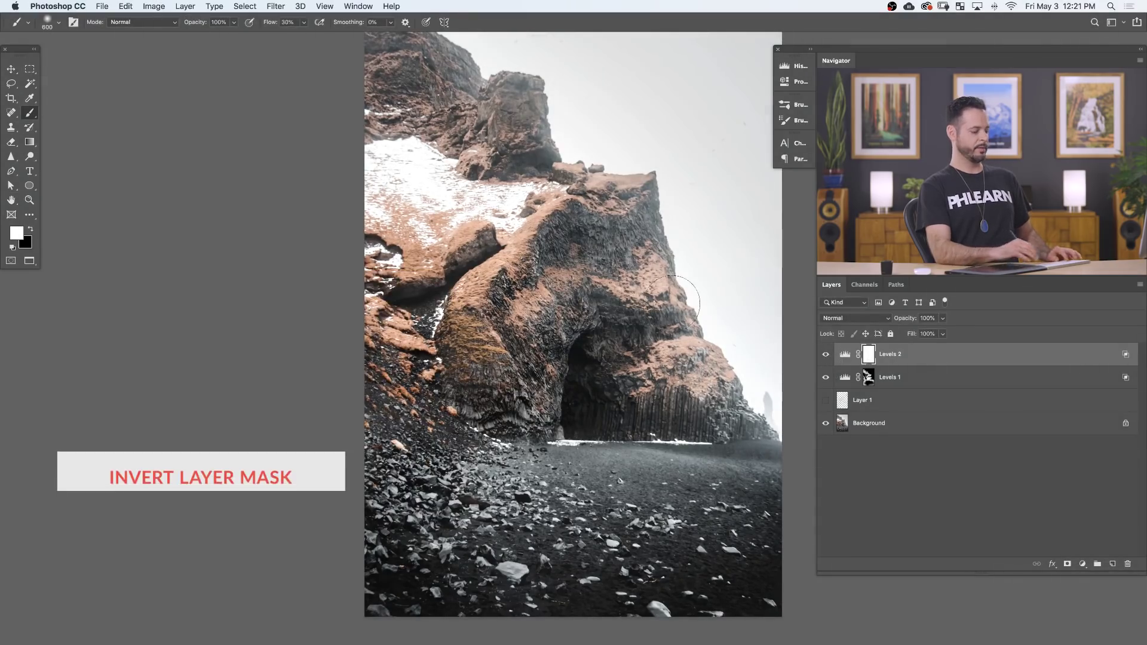
Invert the Levels 2 mask to black and set the brush to 60% flow and about 528 px
key("super+i")
key("shift+6")
left_click_drag(674, 302, 681, 301)
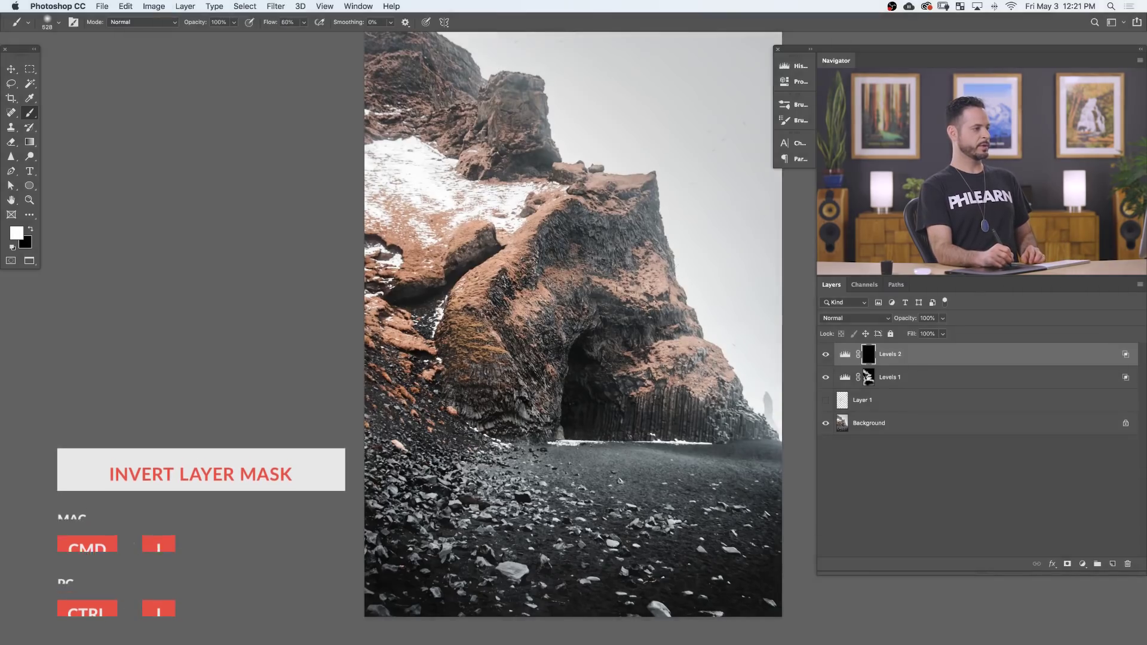
Paint white on the Levels 2 mask over the cliff and beach highlights, varying the brush size up to about 700 px
left_click_drag(687, 335, 734, 364)
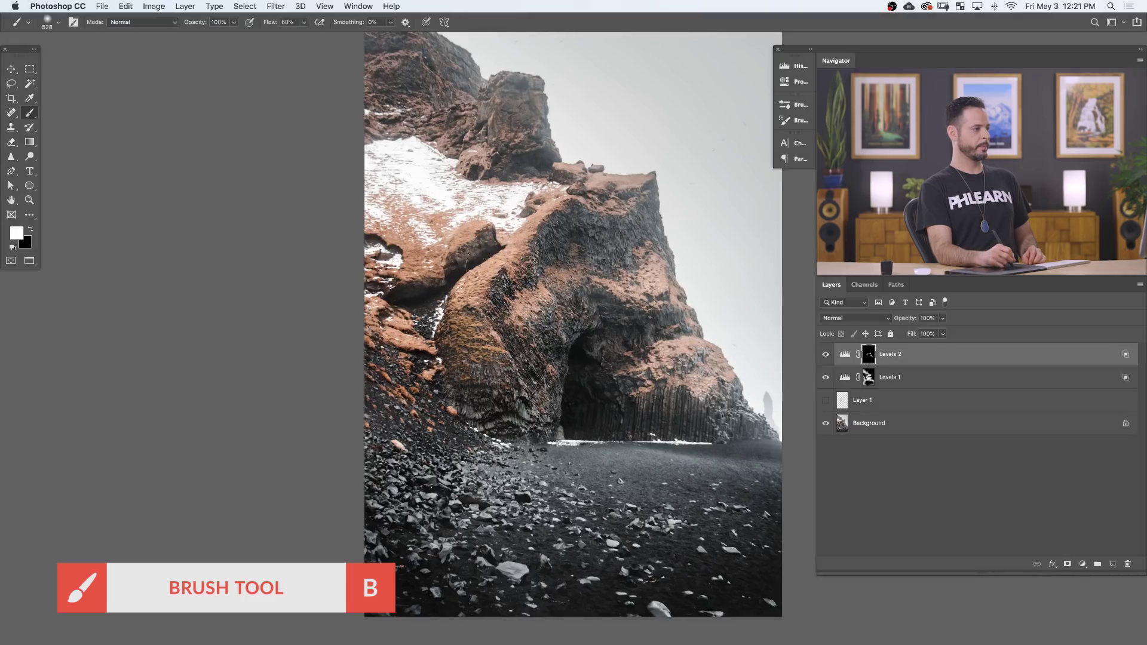
key("bracketleft")
key("bracketleft")
key("bracketleft")
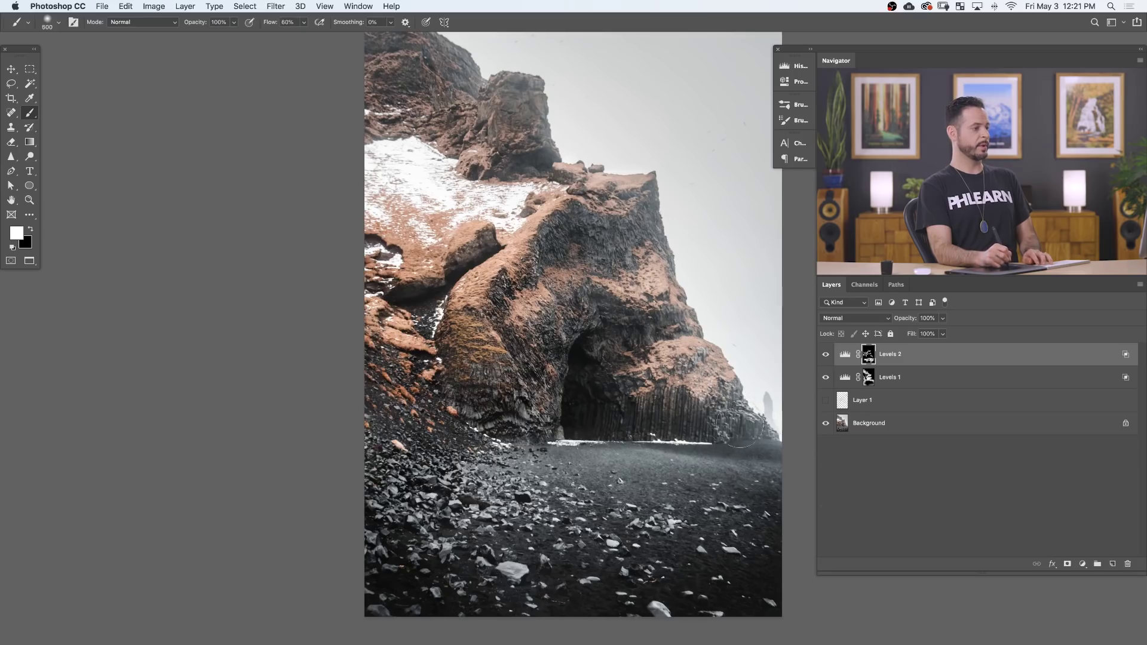
left_click_drag(743, 429, 765, 451)
key("bracketright")
key("bracketright")
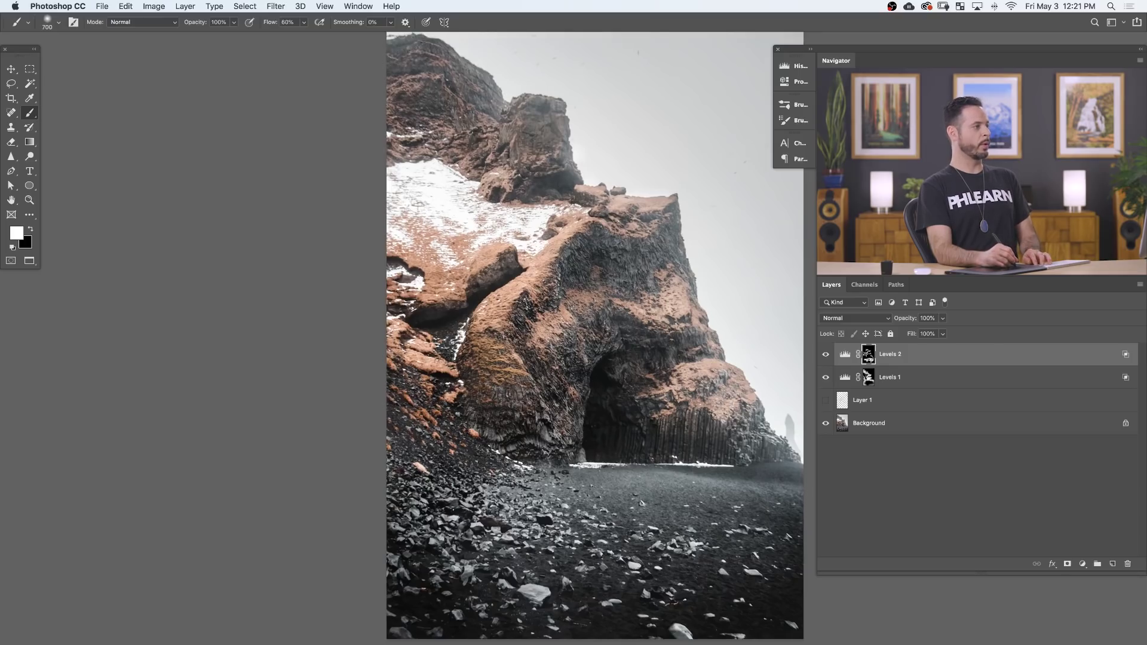
left_click_drag(696, 449, 671, 422)
Toggle the Levels 2 layer's visibility repeatedly to compare the full image with and without the painted highlights
left_click(672, 422, "alt")
left_click(825, 359)
left_click(825, 358)
left_click(826, 359)
left_click(825, 359)
left_click(827, 359)
left_click(826, 359)
left_click(826, 359)
left_click(825, 359)
left_click(826, 358)
left_click(825, 359)
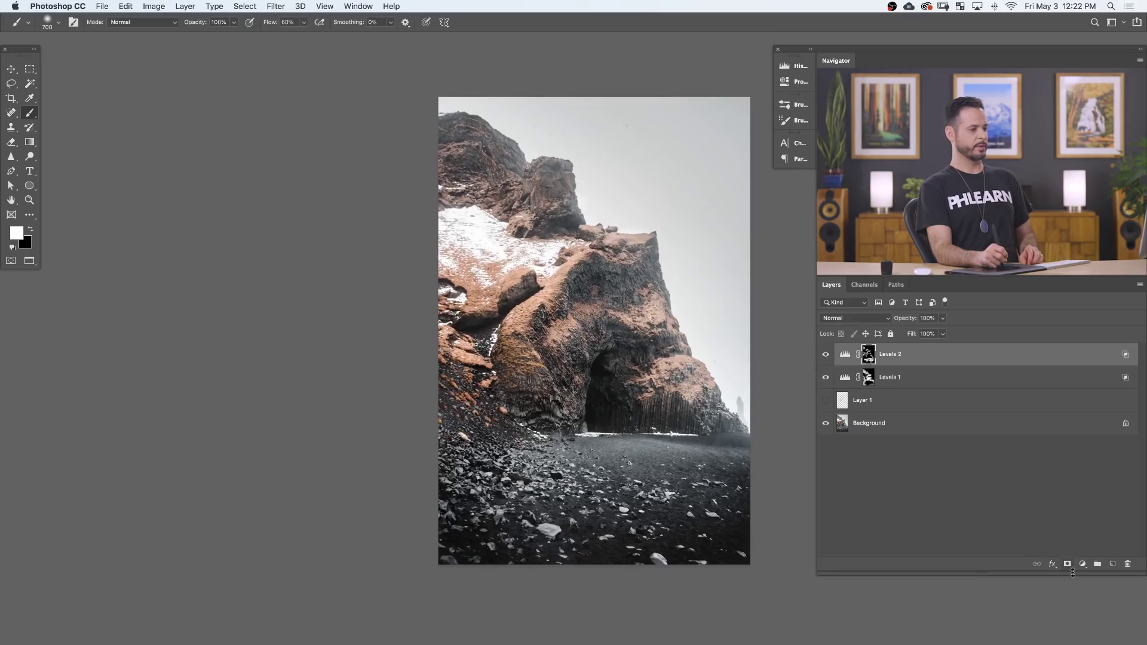
Add a third Levels adjustment layer and lower its white input level to brighten the highlights strongly
left_click(183, 8)
mouse_move(227, 156)
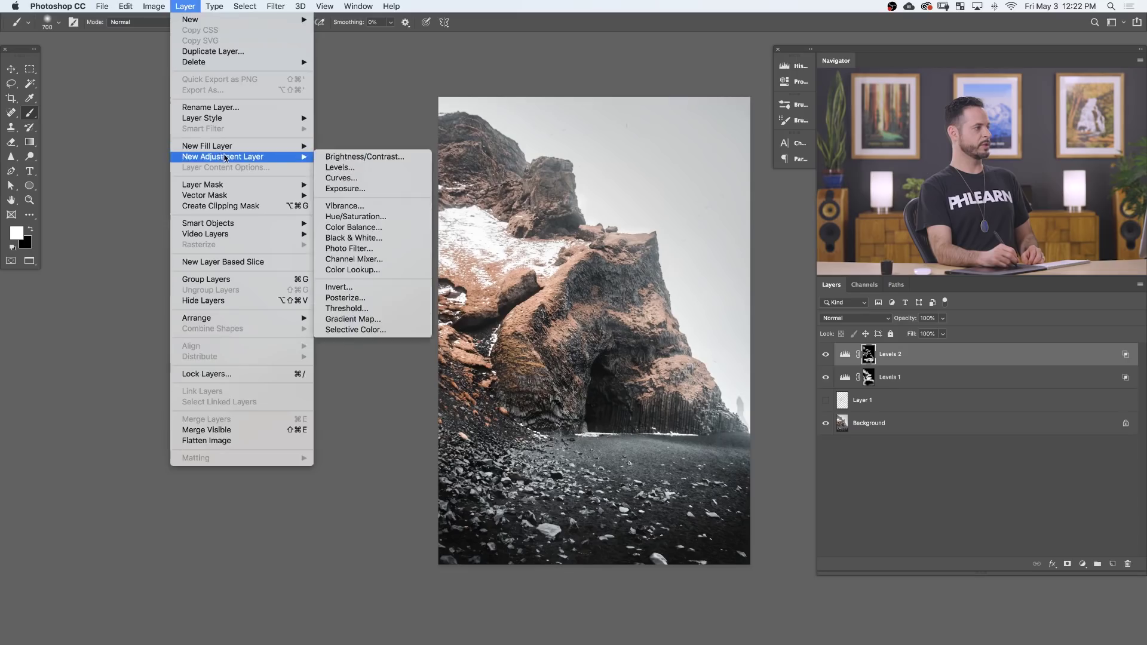
left_click(355, 168)
left_click(669, 293)
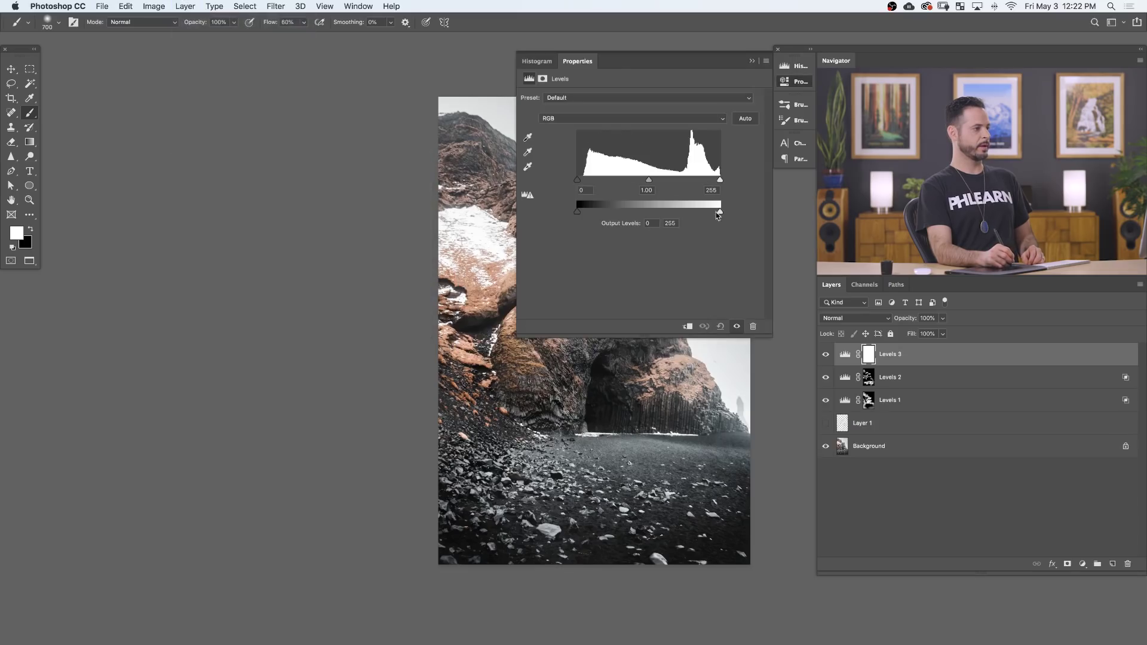
left_click_drag(719, 179, 696, 181)
left_click(793, 83)
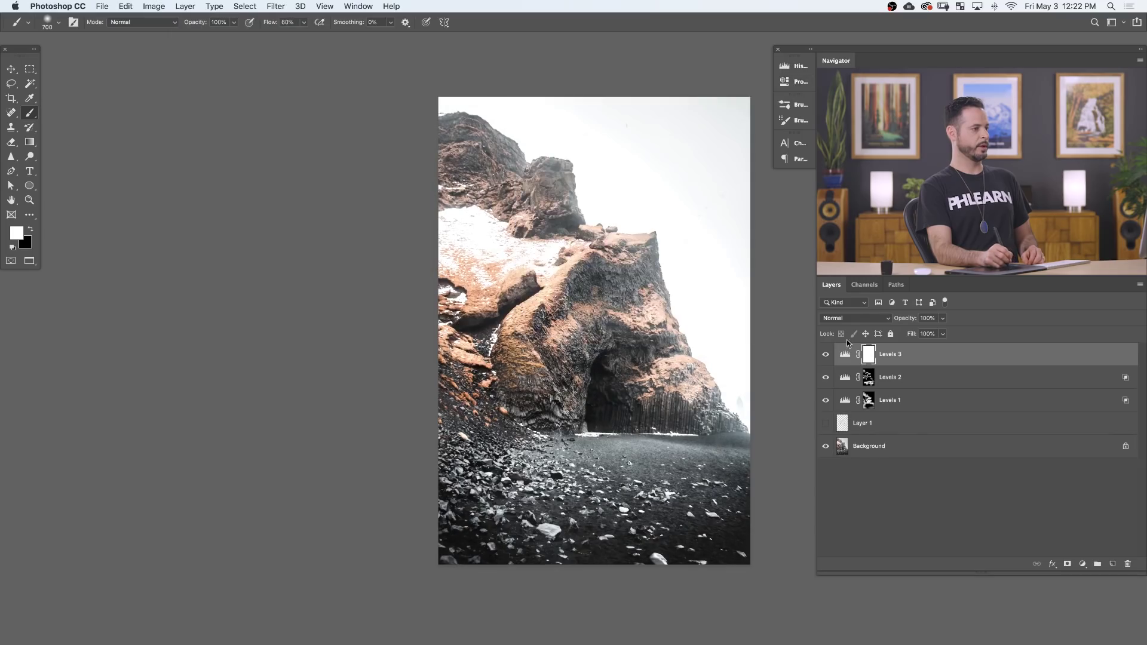
Toggle the Levels 3 layer's visibility to compare the image with and without the stronger brightening
left_click(825, 354)
left_click(824, 355)
left_click(825, 354)
left_click(825, 355)
left_click(824, 355)
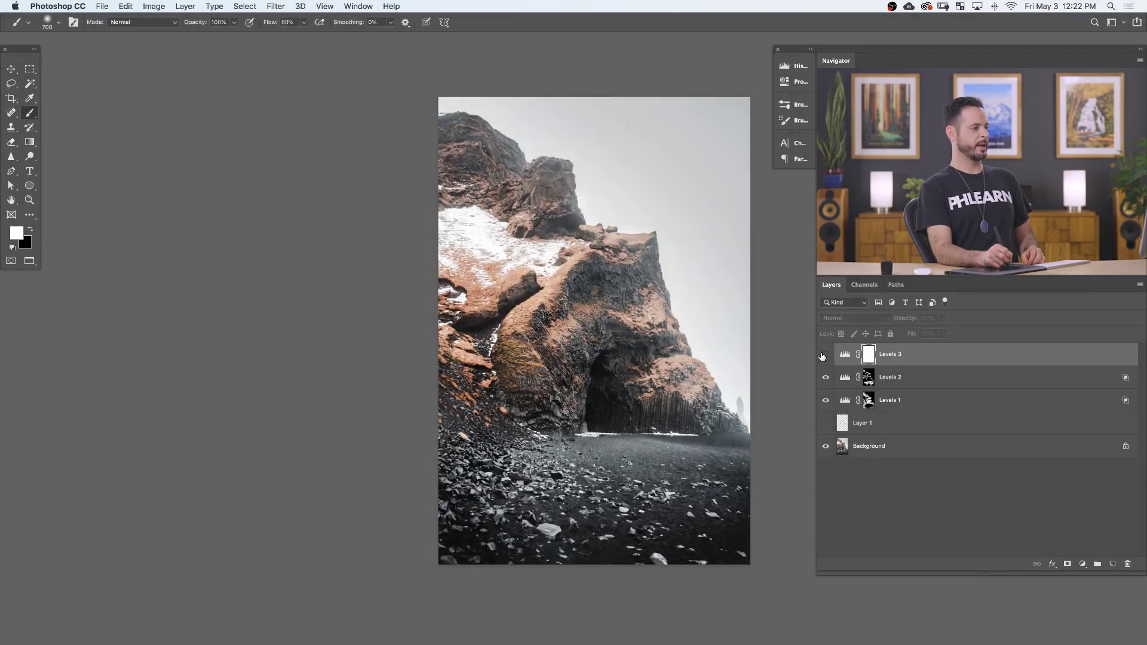
left_click(825, 355)
Split the Levels 3 layer's Blend If black slider for Underlying Layer to 0 / 255, with the Brush tool and default colours restored
double_click(918, 358)
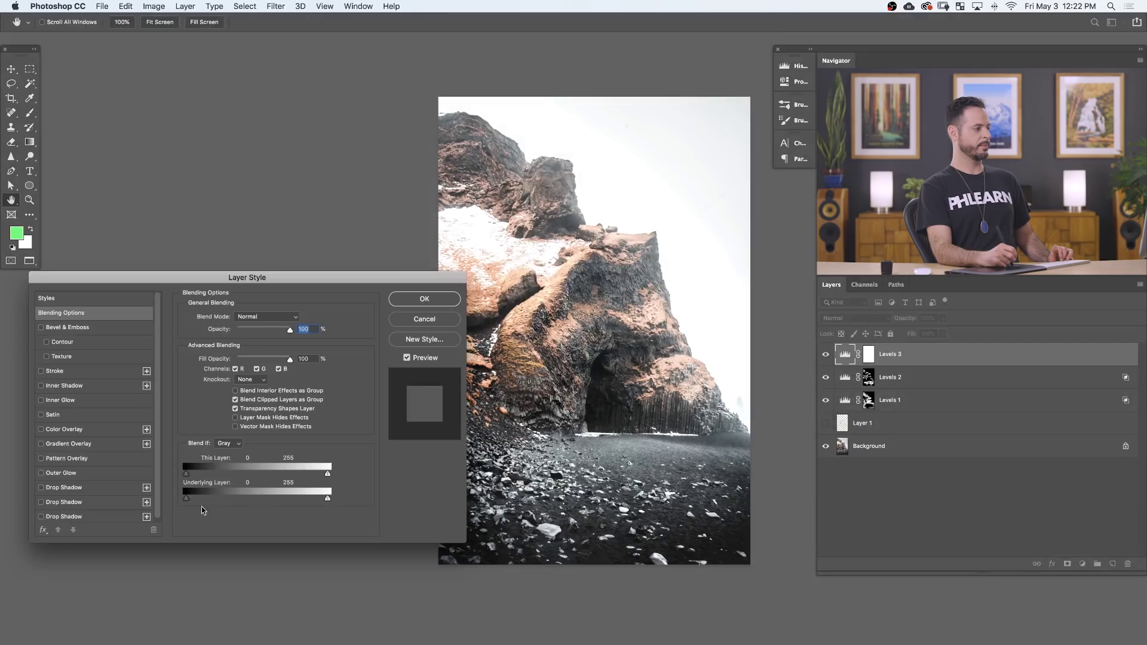
left_click_drag(186, 497, 327, 498)
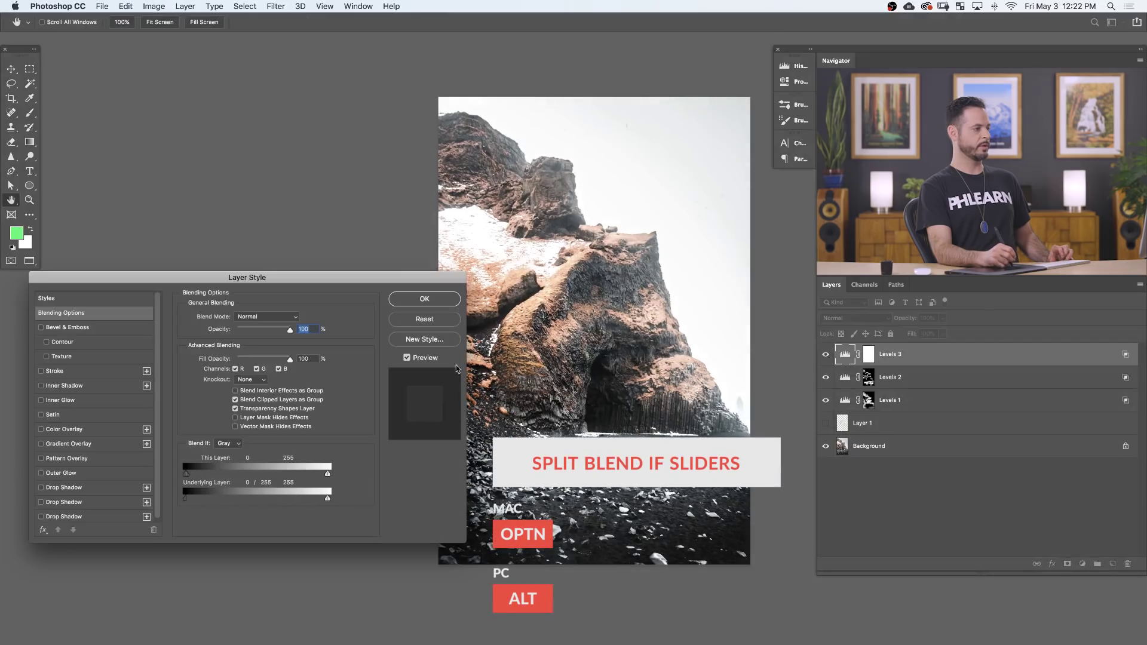
left_click(424, 299)
key("b")
key("d")
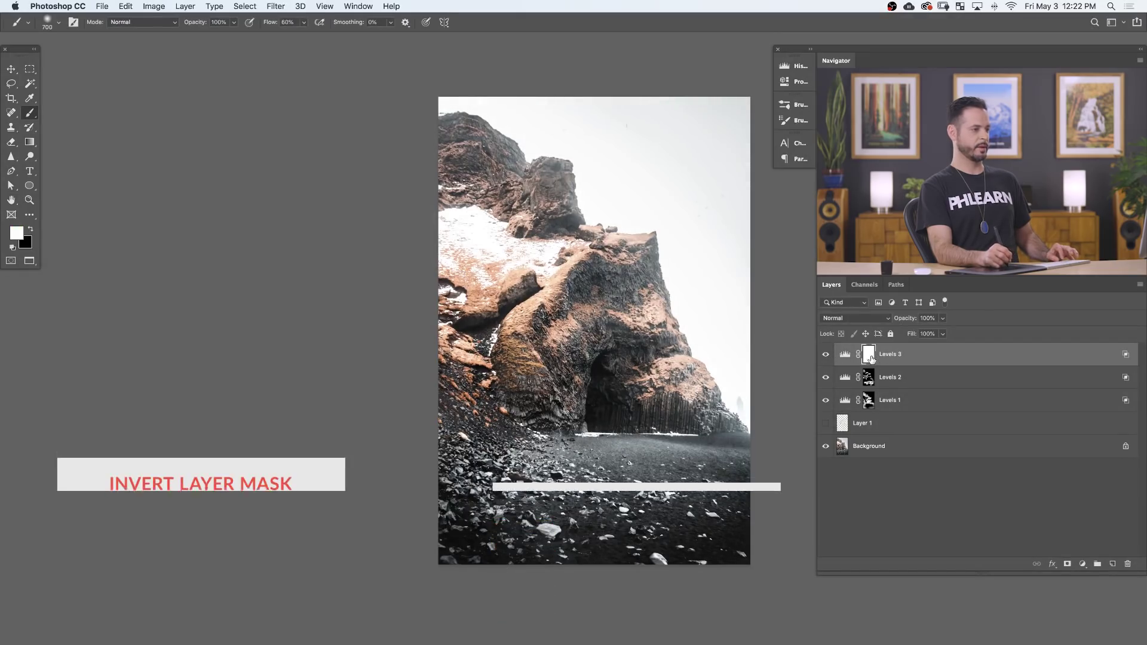
Invert the Levels 3 layer mask to black and paint white over the foreground stones and the base of the cliff
key("super+i")
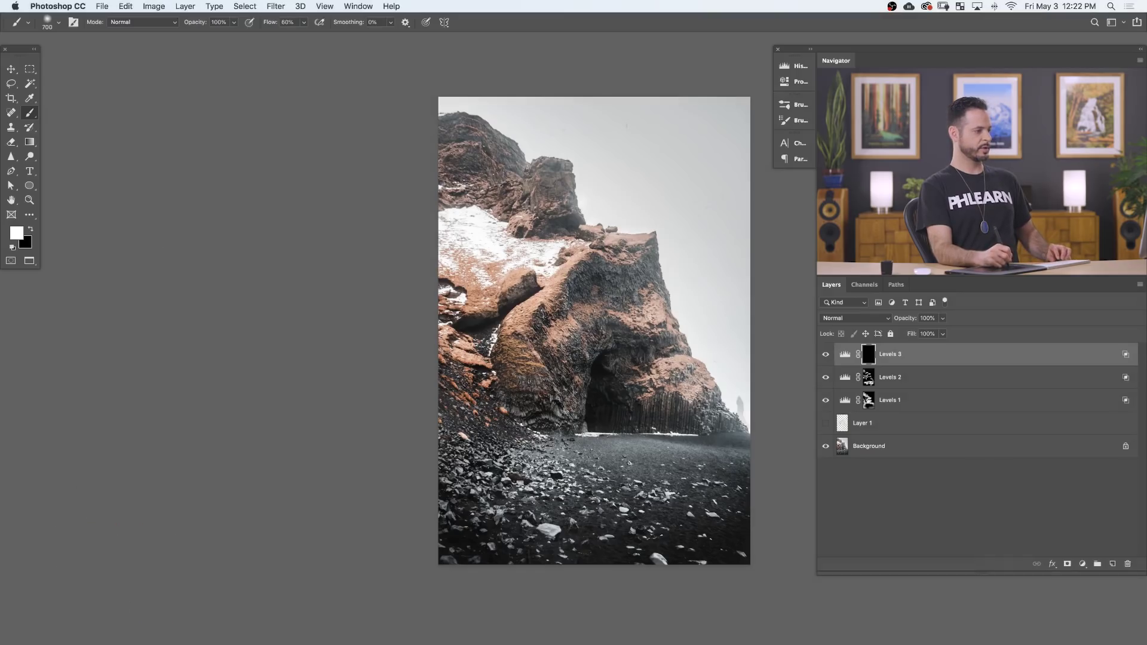
mouse_move(669, 496)
left_mouse_down()
mouse_move(705, 525)
mouse_move(714, 514)
mouse_move(692, 534)
mouse_move(698, 514)
left_mouse_up()
left_click_drag(686, 393, 714, 420)
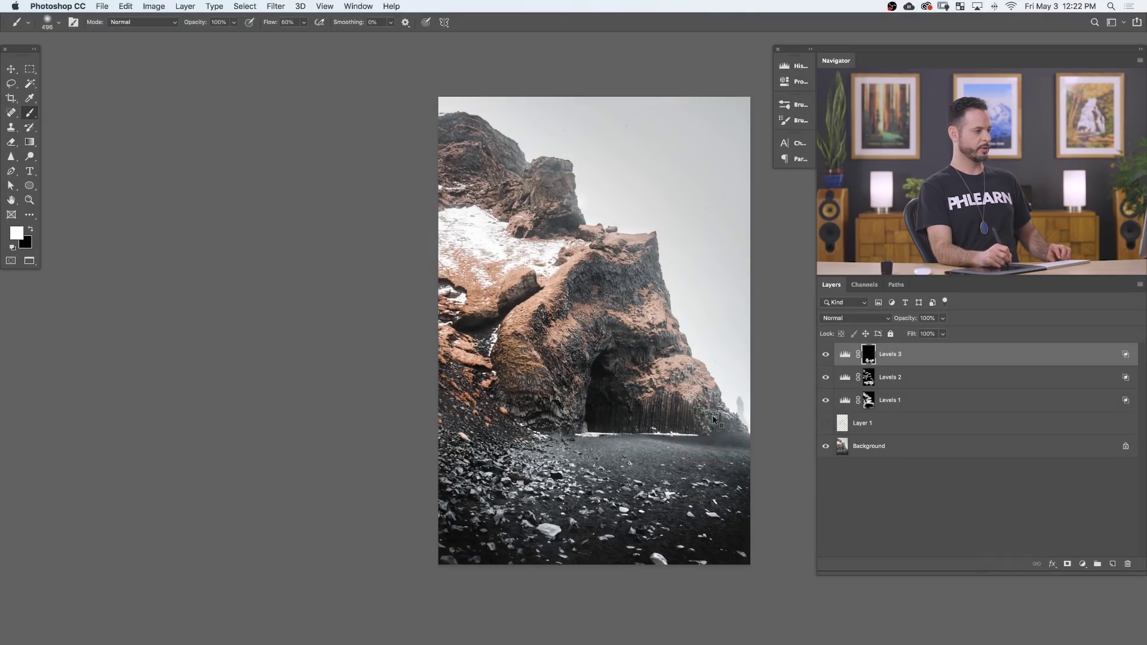
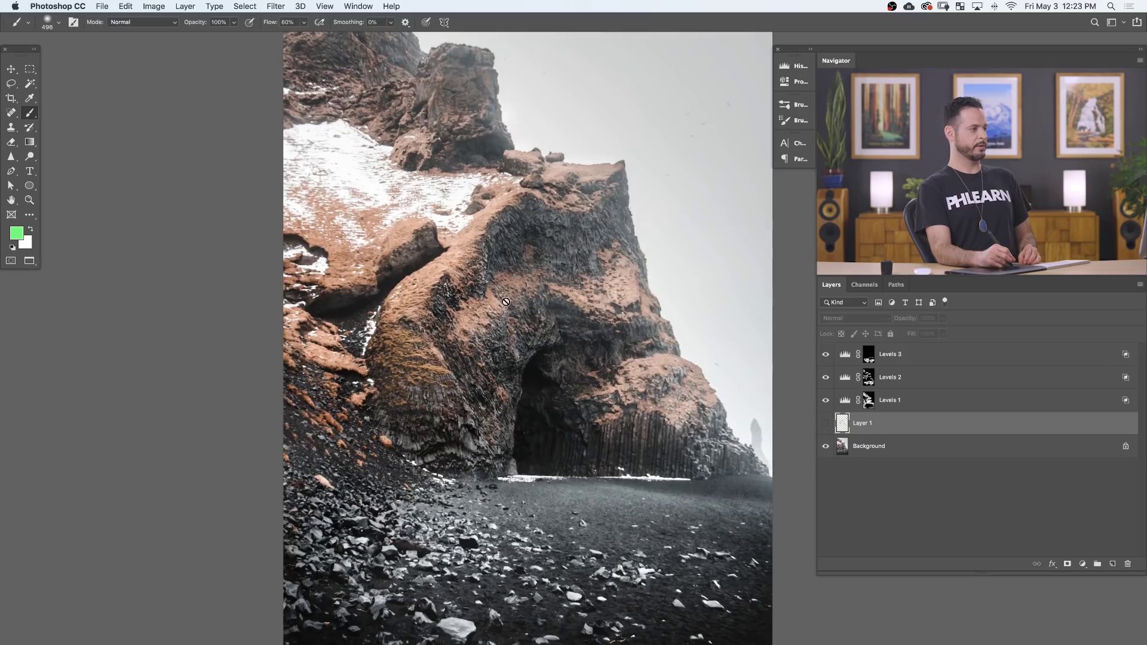
Toggle the three Levels layers together, then Levels 1 alone, to compare the full image with and without them
left_click_drag(823, 358, 824, 400)
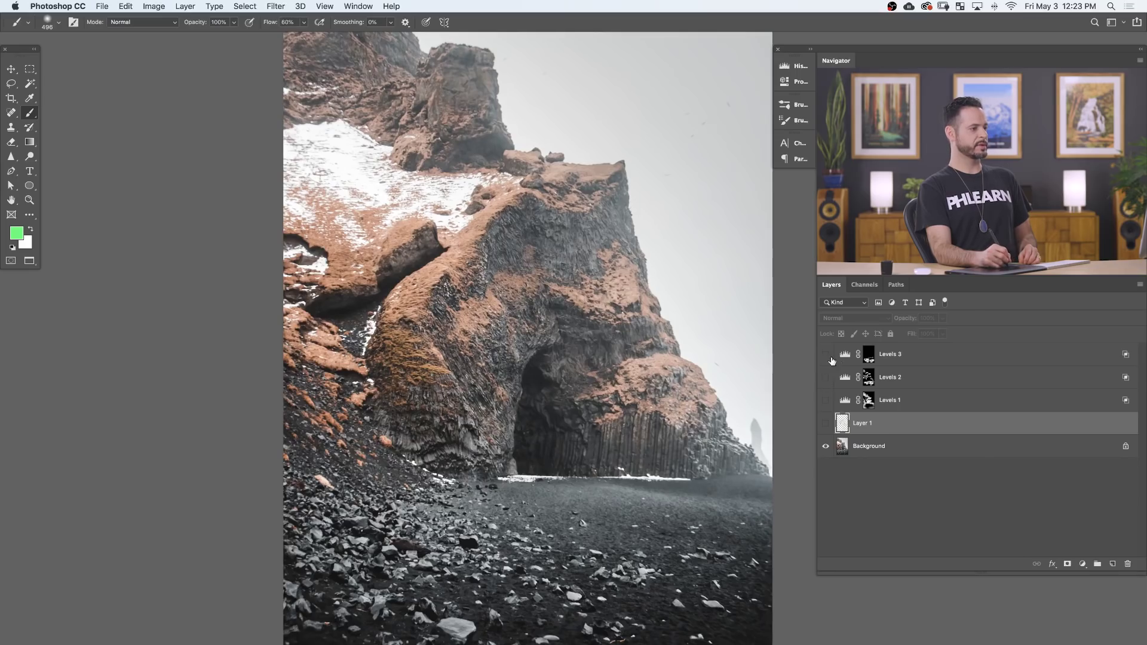
key("super+0")
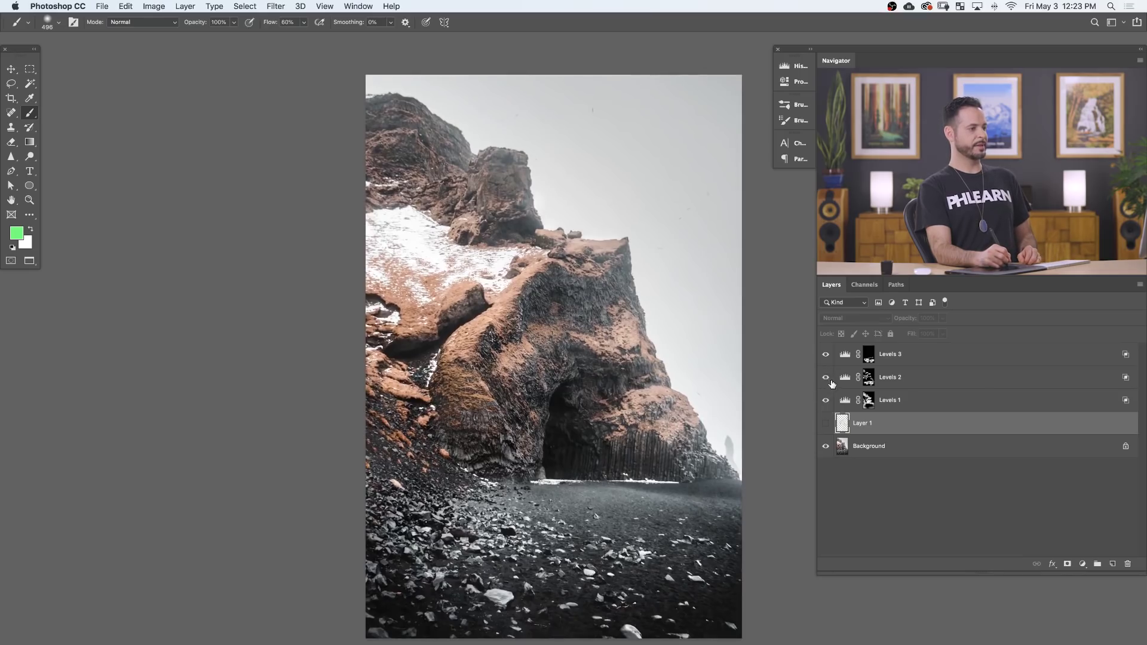
left_click(826, 401)
left_click(826, 401)
left_click(826, 400)
left_click(826, 401)
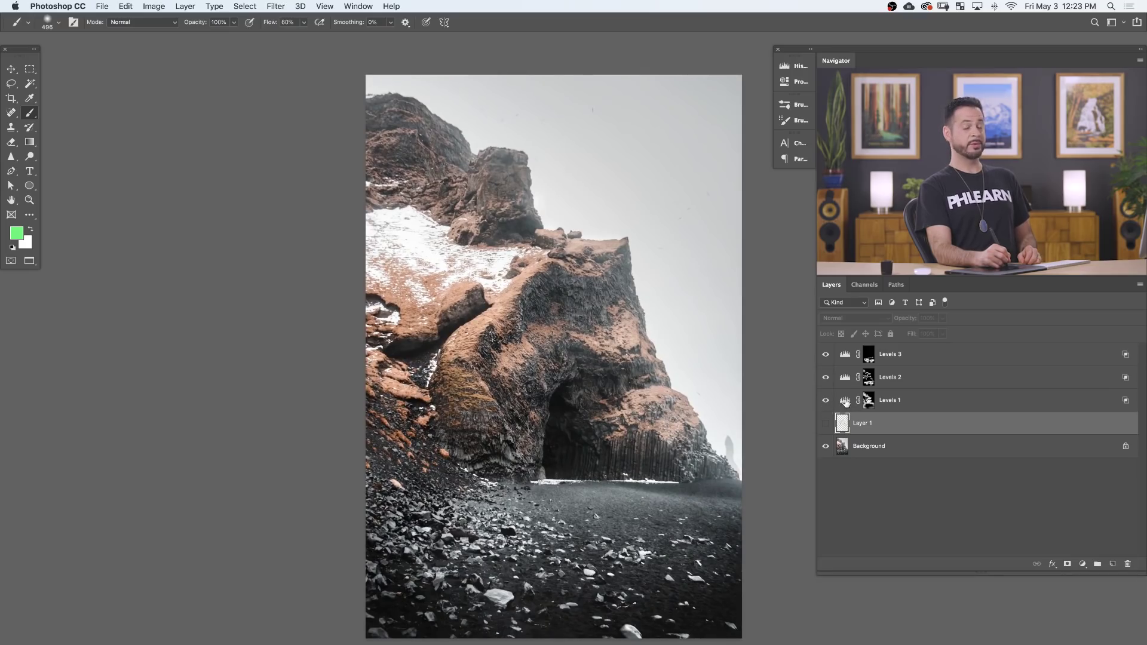
Soften the darkening of the Levels 1 layer by setting its midtone input level to 0.77
double_click(844, 402)
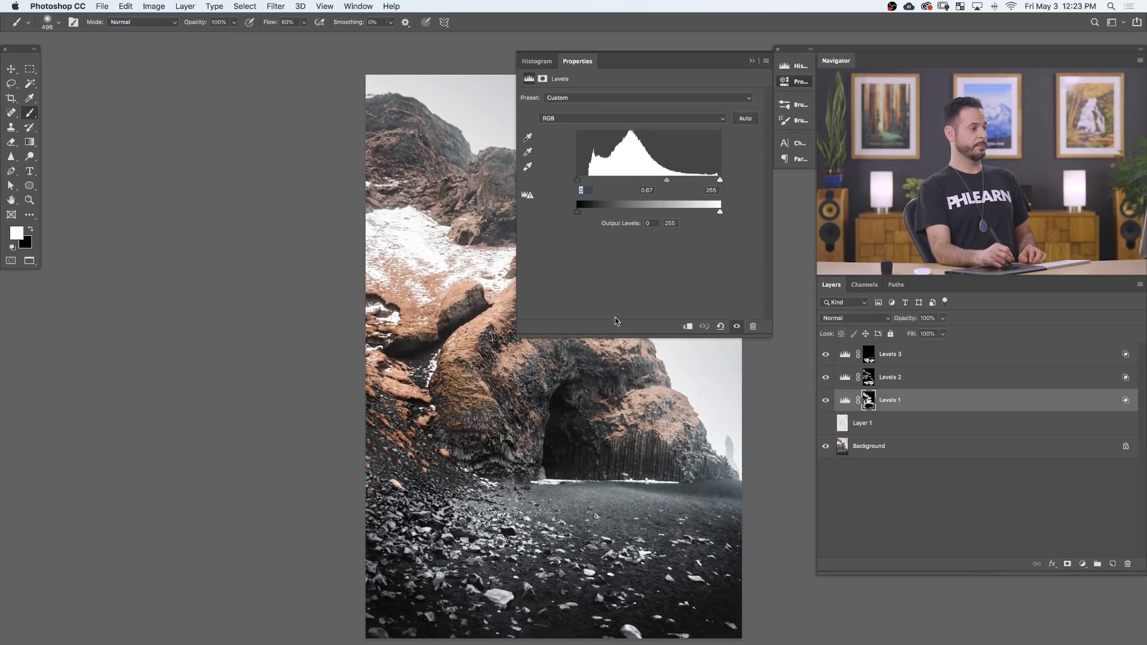
left_click_drag(627, 382, 474, 369)
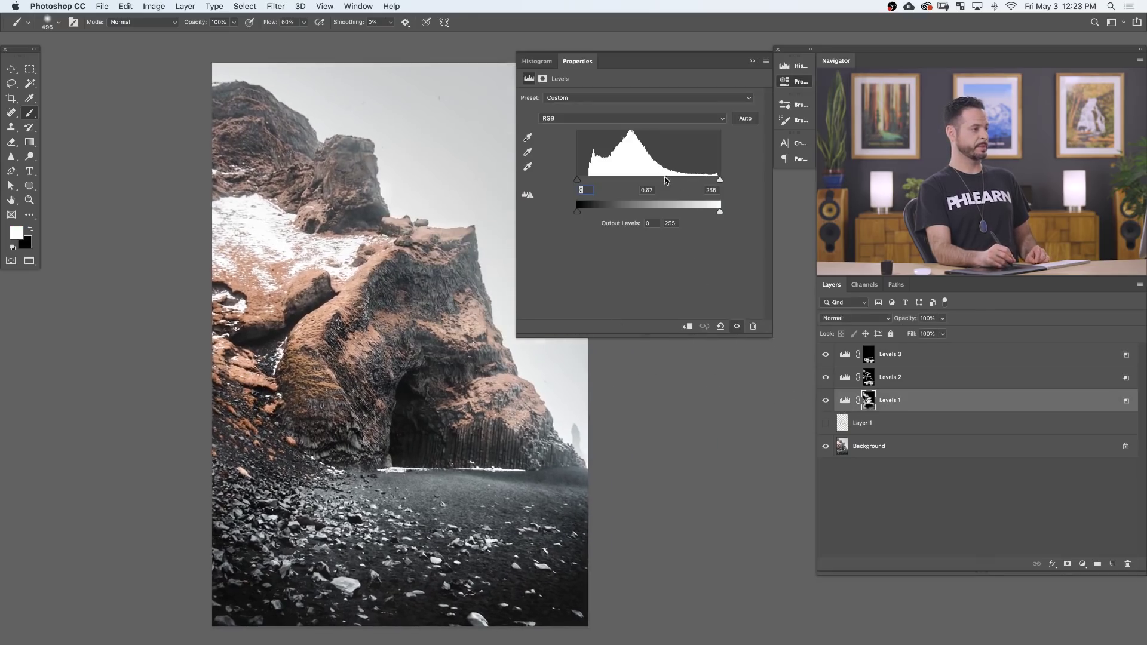
mouse_move(664, 178)
left_mouse_down()
mouse_move(695, 171)
mouse_move(654, 178)
mouse_move(681, 177)
mouse_move(662, 171)
left_mouse_up()
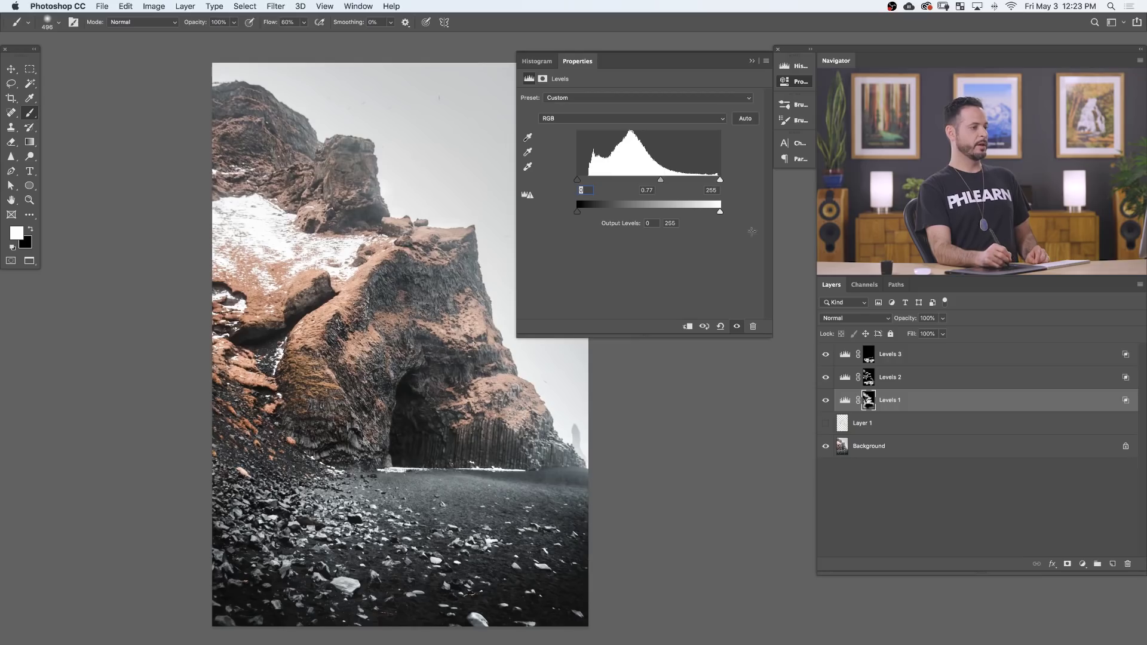
Apply a Gaussian Blur with a large radius to the Levels 1 layer mask to soften its painted edges
left_click(867, 402)
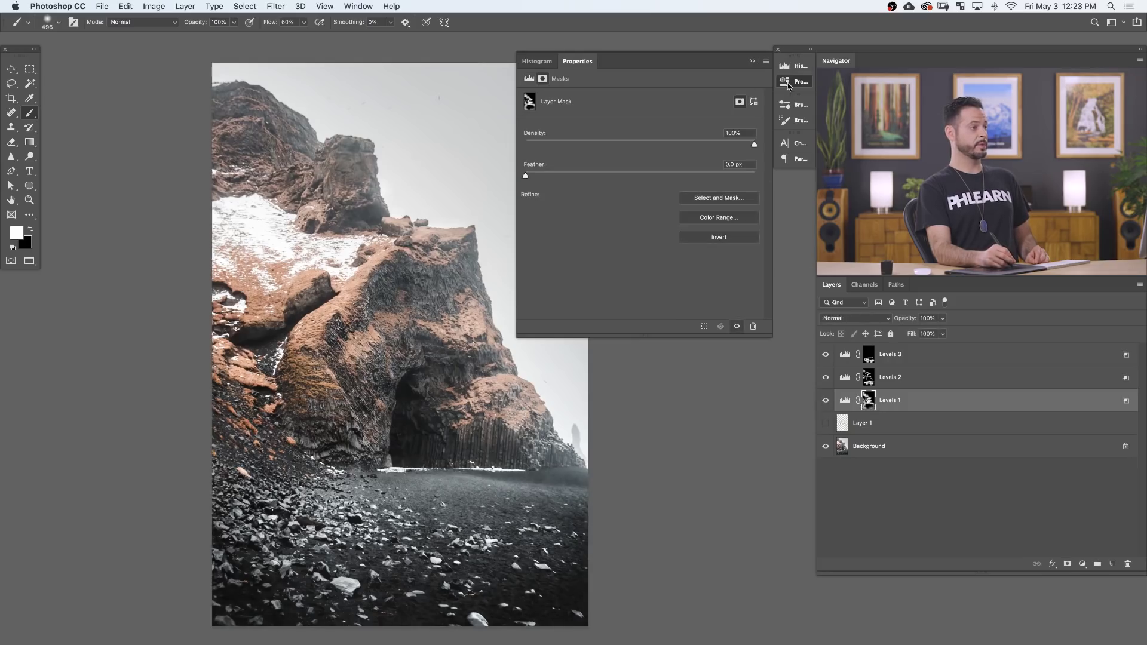
left_click(788, 85)
left_click(276, 6)
mouse_move(298, 141)
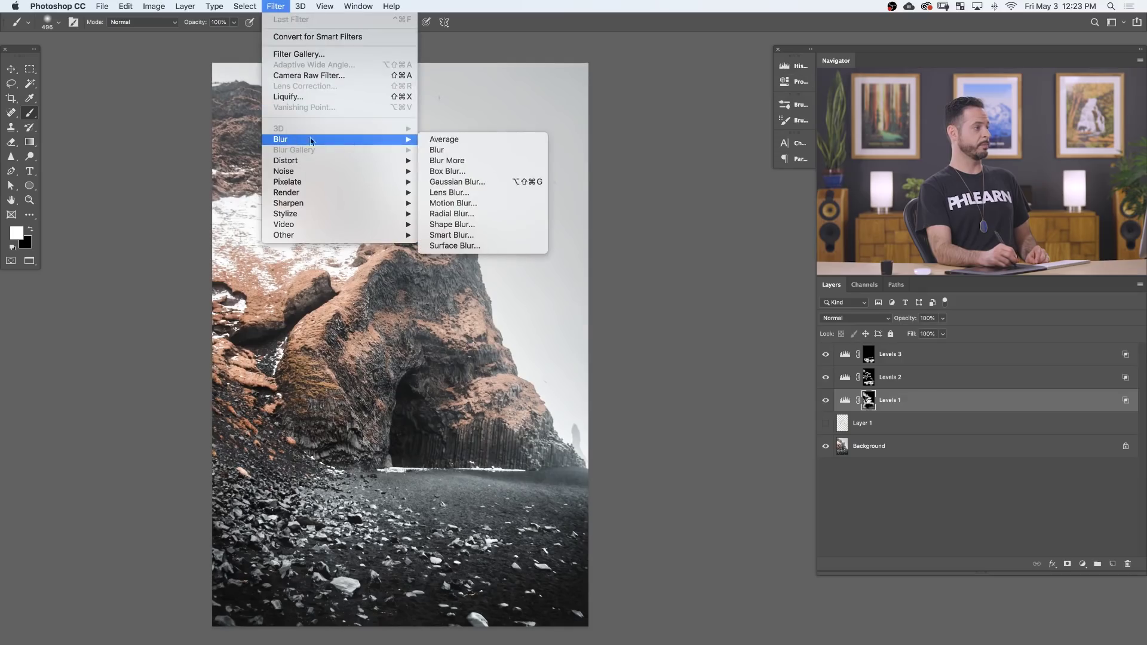
left_click(457, 181)
left_click_drag(390, 278, 631, 227)
left_click_drag(572, 392, 540, 392)
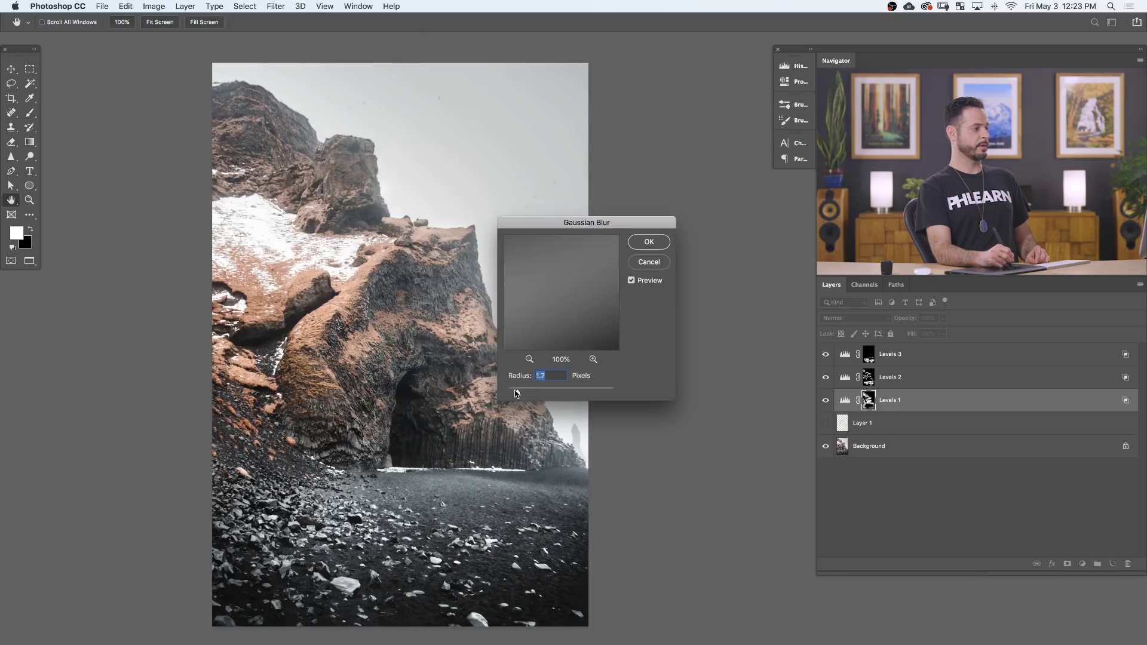
left_click_drag(520, 393, 424, 393)
left_click_drag(542, 393, 512, 393)
left_click(588, 390)
left_click_drag(588, 391, 584, 389)
left_click(654, 242)
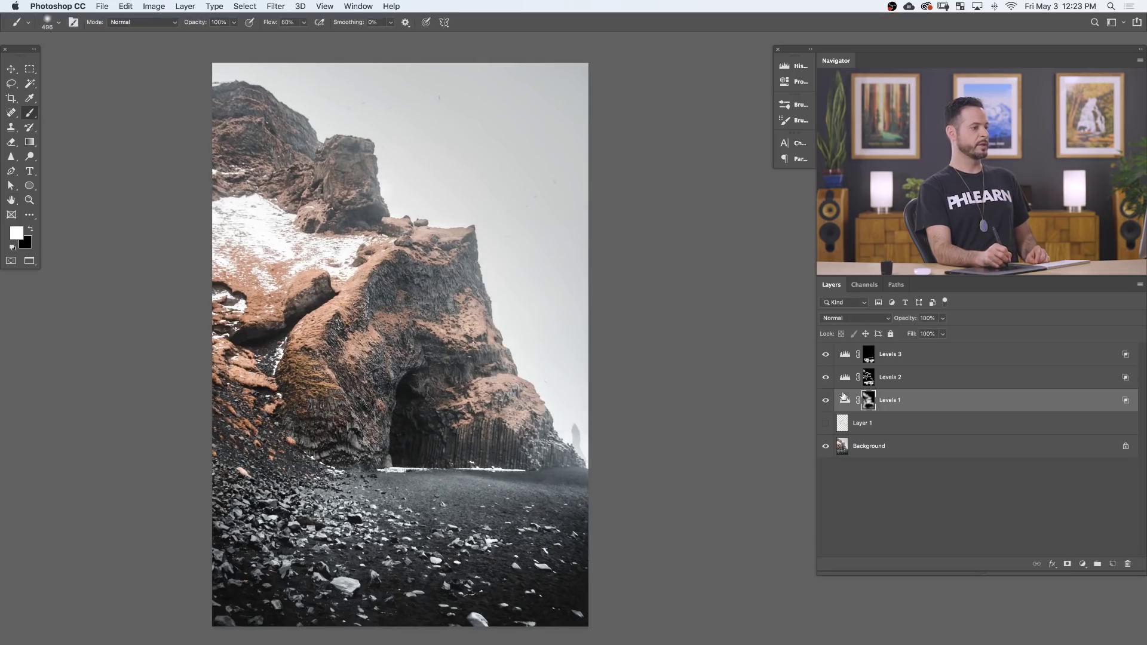
Toggle the Levels 2 layer's visibility to compare its effect and review its Levels settings
left_click(825, 379)
left_click(825, 379)
left_click(825, 379)
left_click(825, 378)
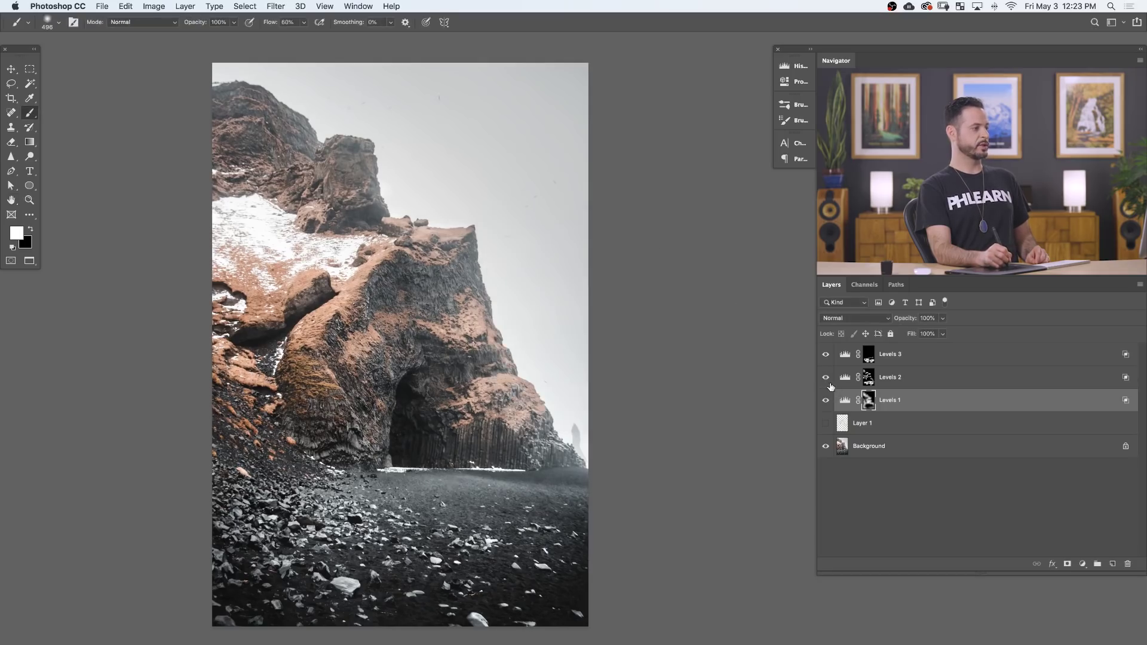
double_click(842, 383)
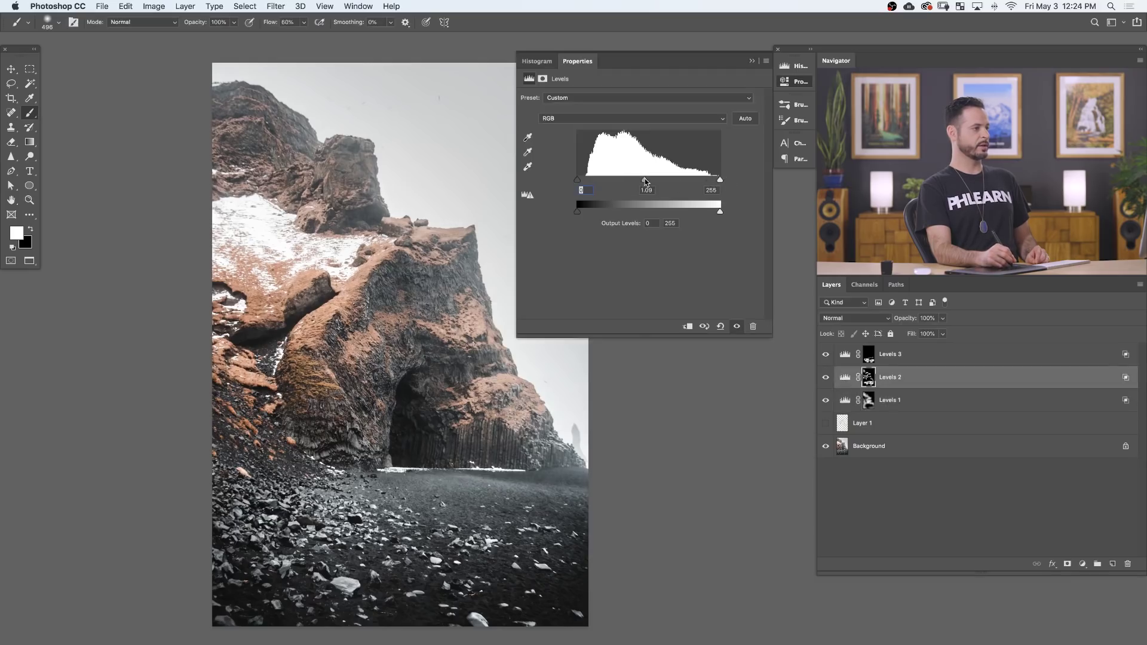
left_click(794, 82)
Check the Levels 2 and Levels 3 layers' visibility and inspect the brightened and darkened rocks up close
left_click(826, 377)
left_click(825, 354)
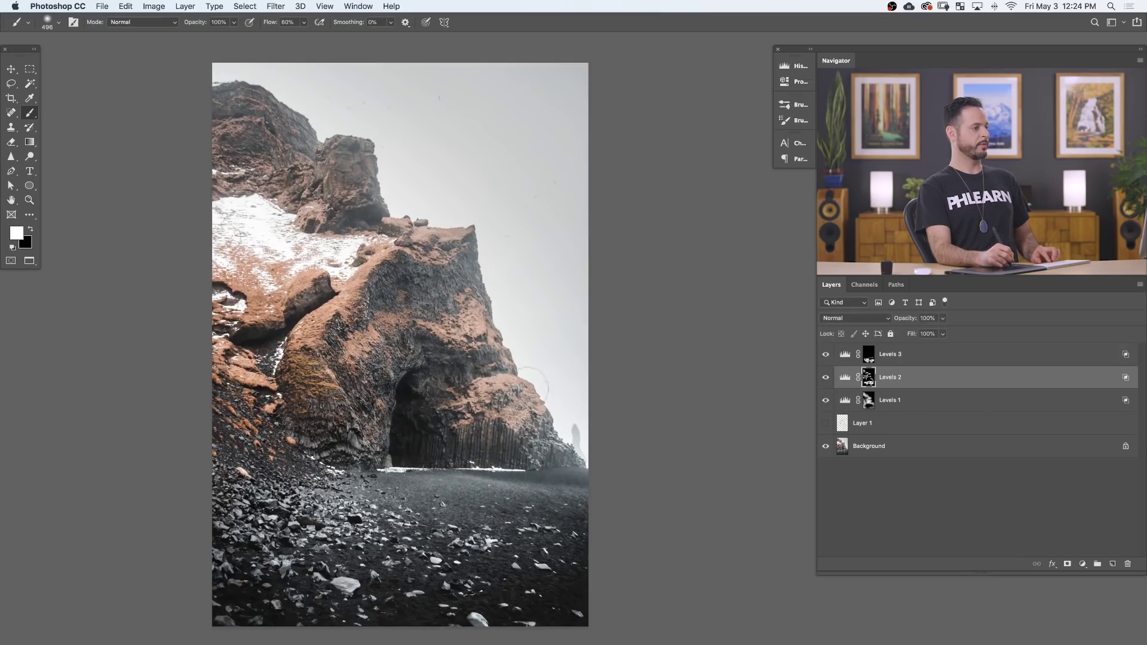
scroll(529, 383, "left", 5)
scroll(571, 416, "down", 2)
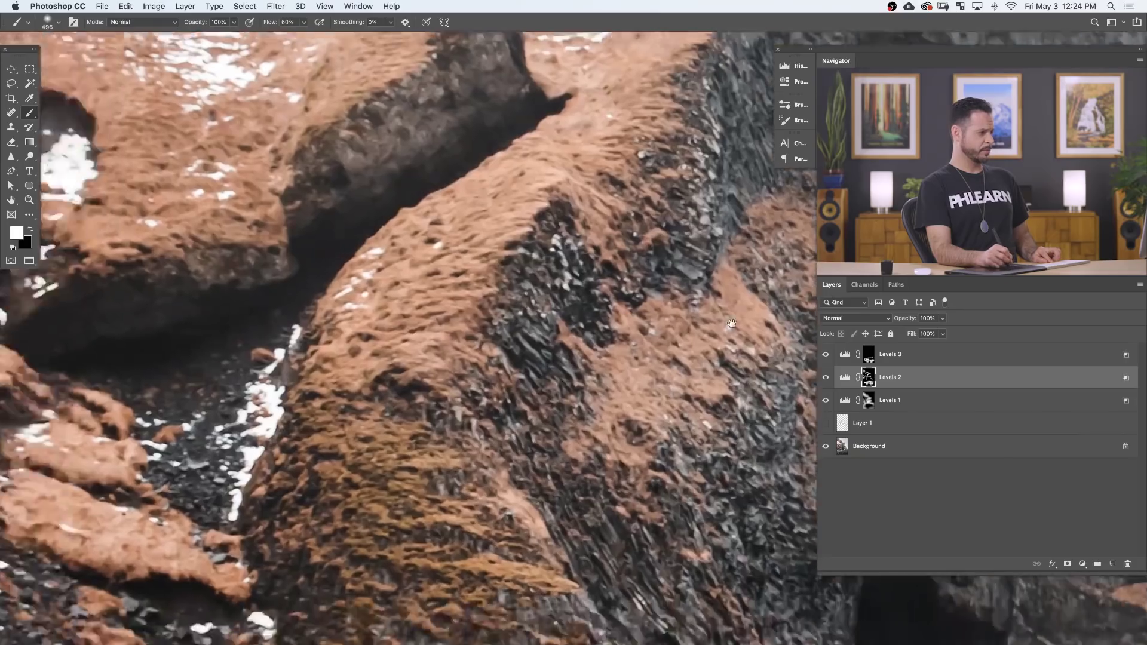
scroll(731, 323, "down", 5)
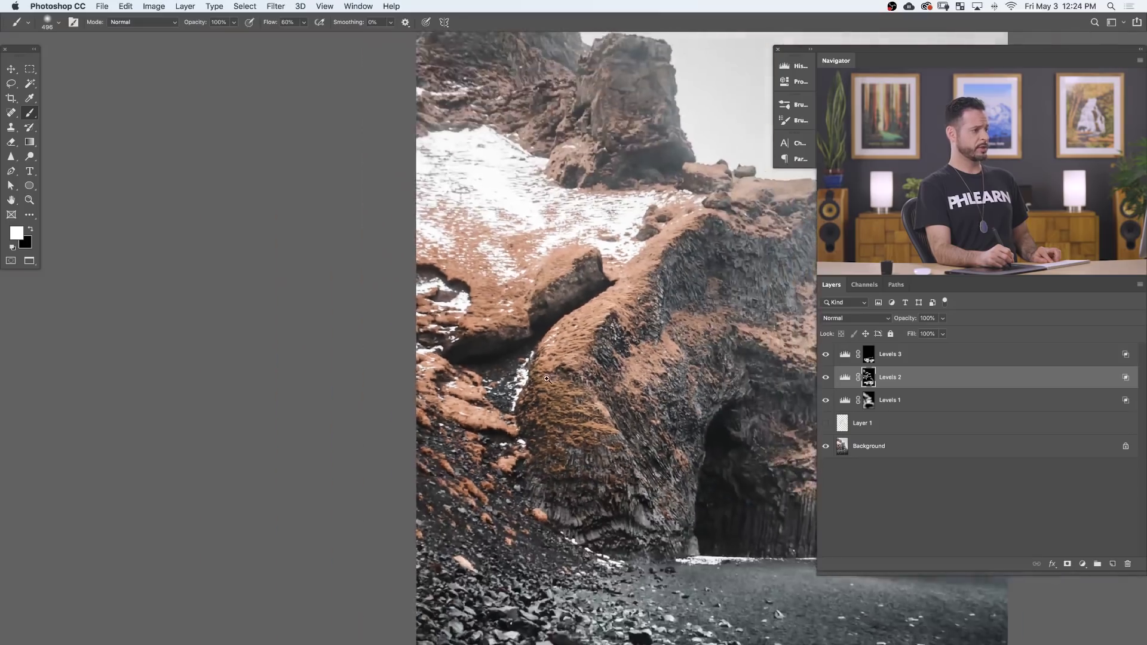
left_click_drag(546, 378, 496, 374)
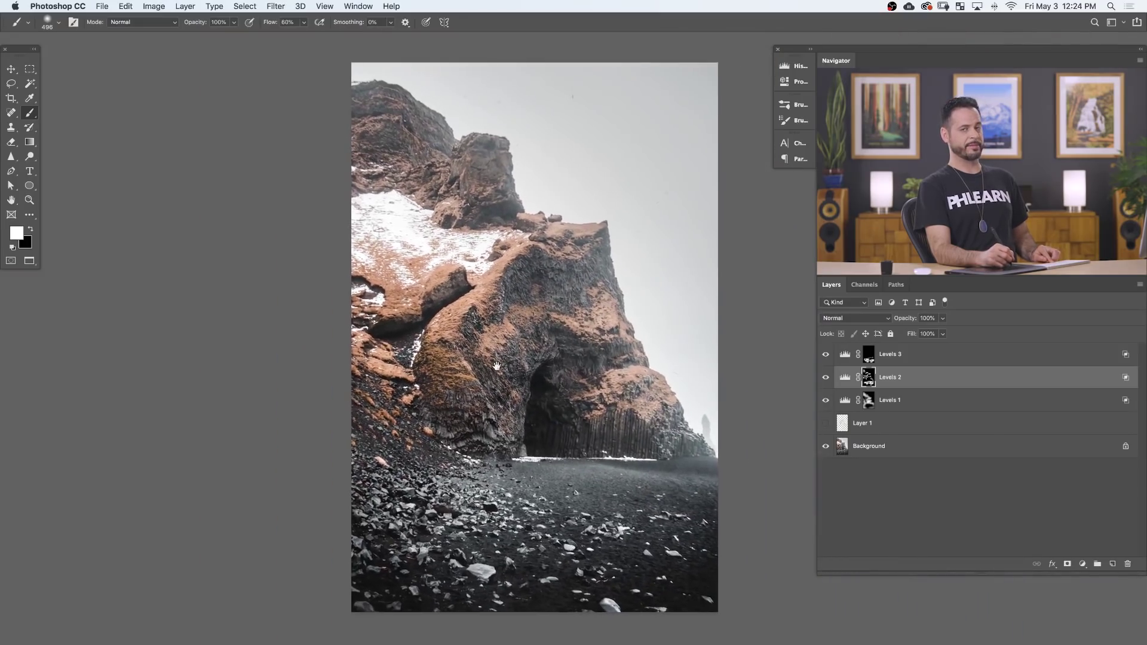
Add a Hue/Saturation adjustment layer above Levels 3 and target its Reds range by sampling the orange rock
left_click(926, 358)
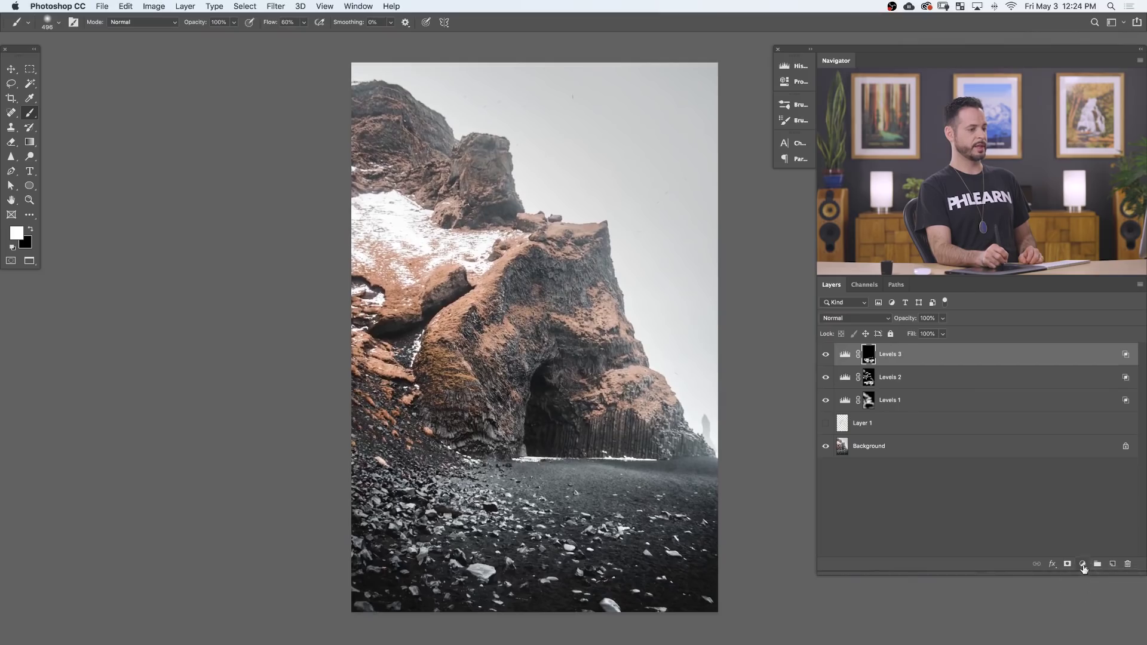
left_click(1083, 565)
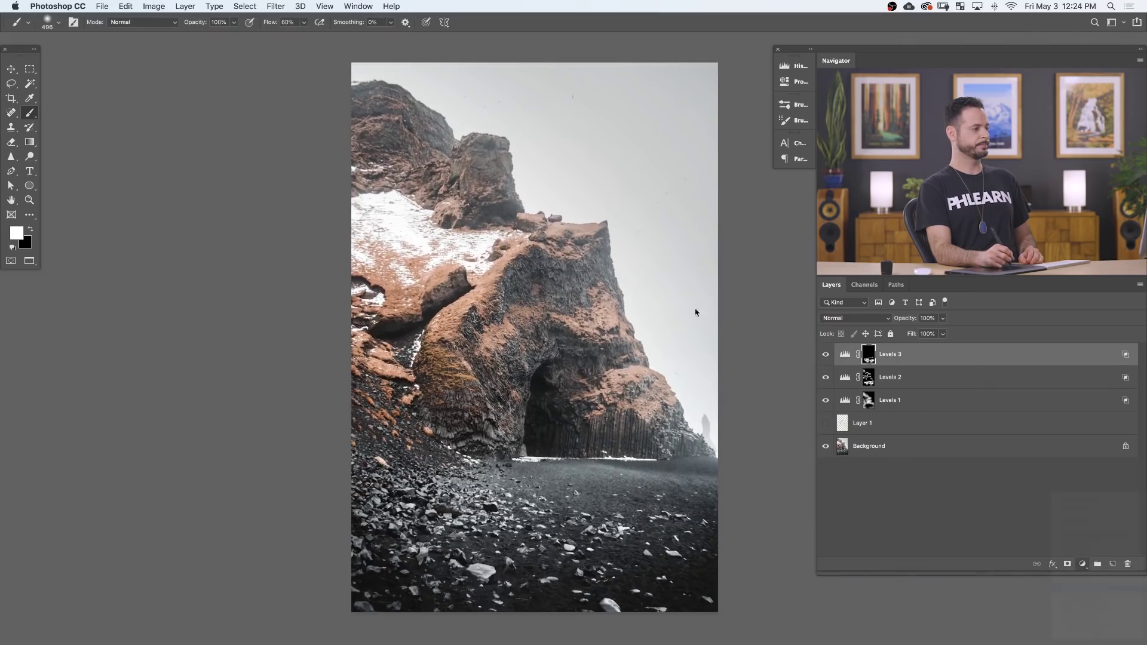
left_click(1088, 589)
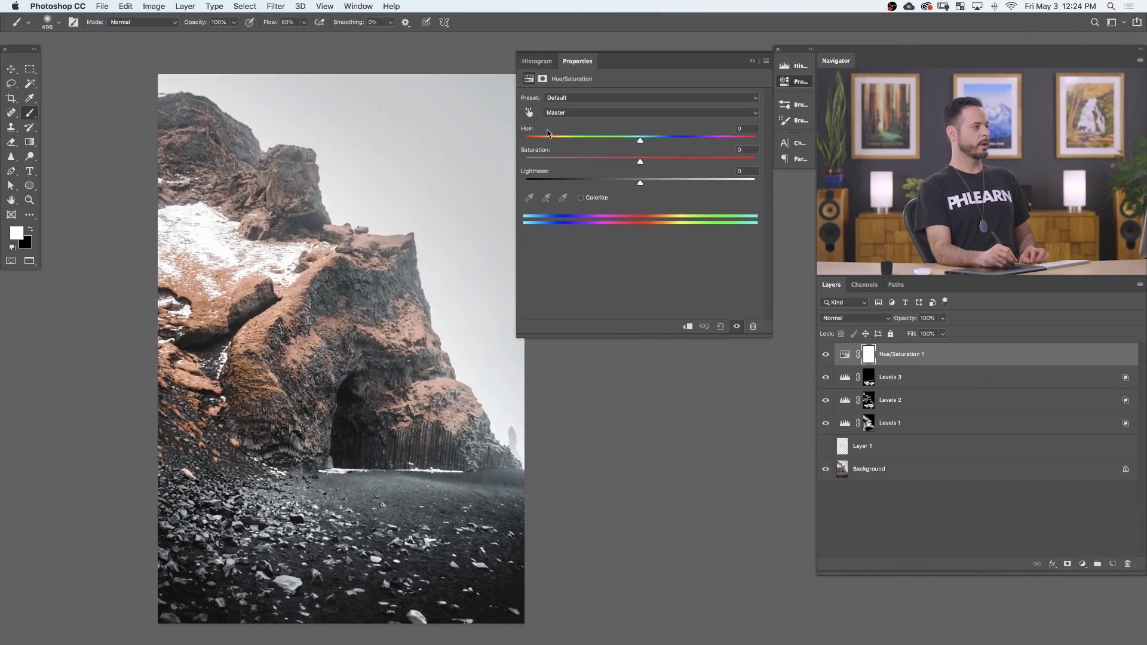
left_click(564, 113)
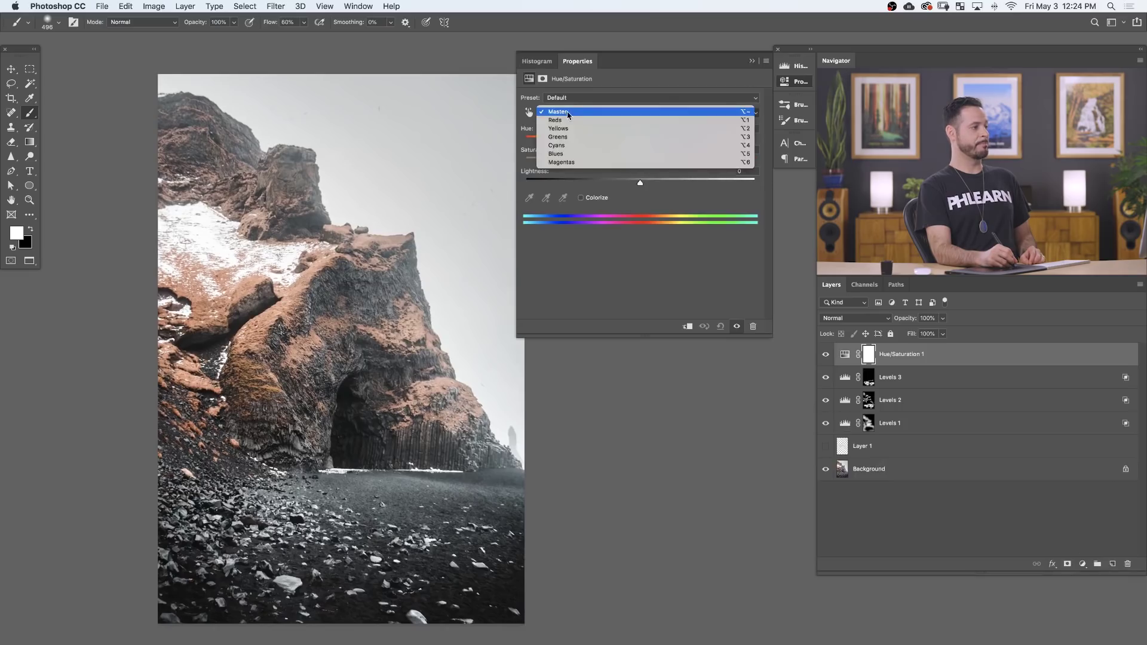
left_click(574, 121)
left_click(528, 197)
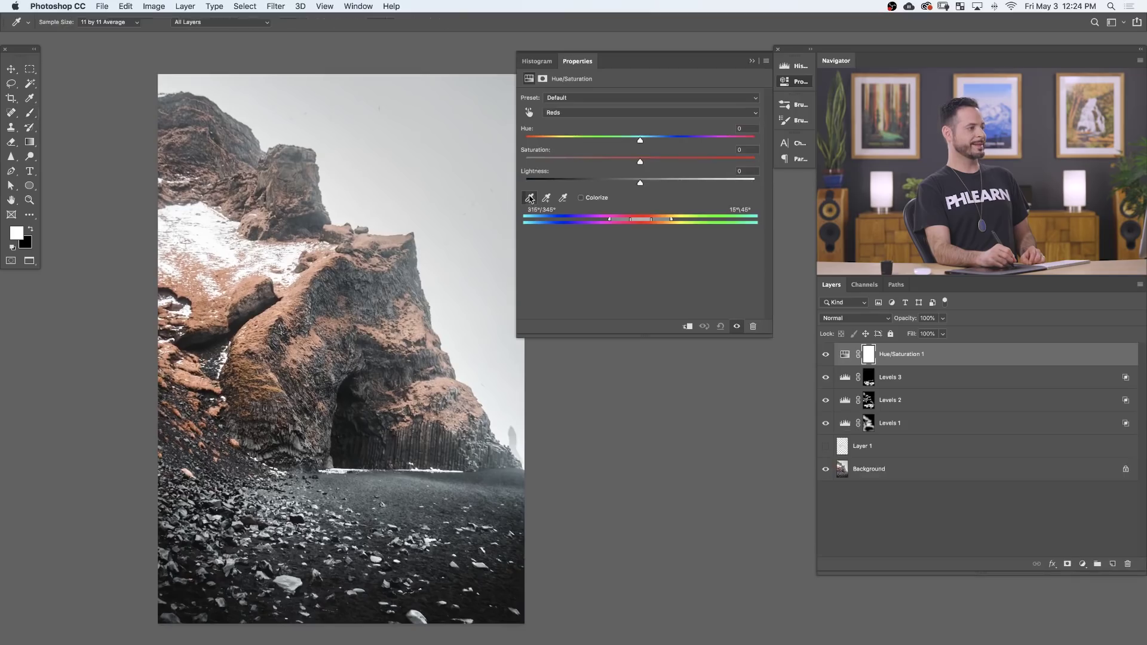
left_click(268, 314)
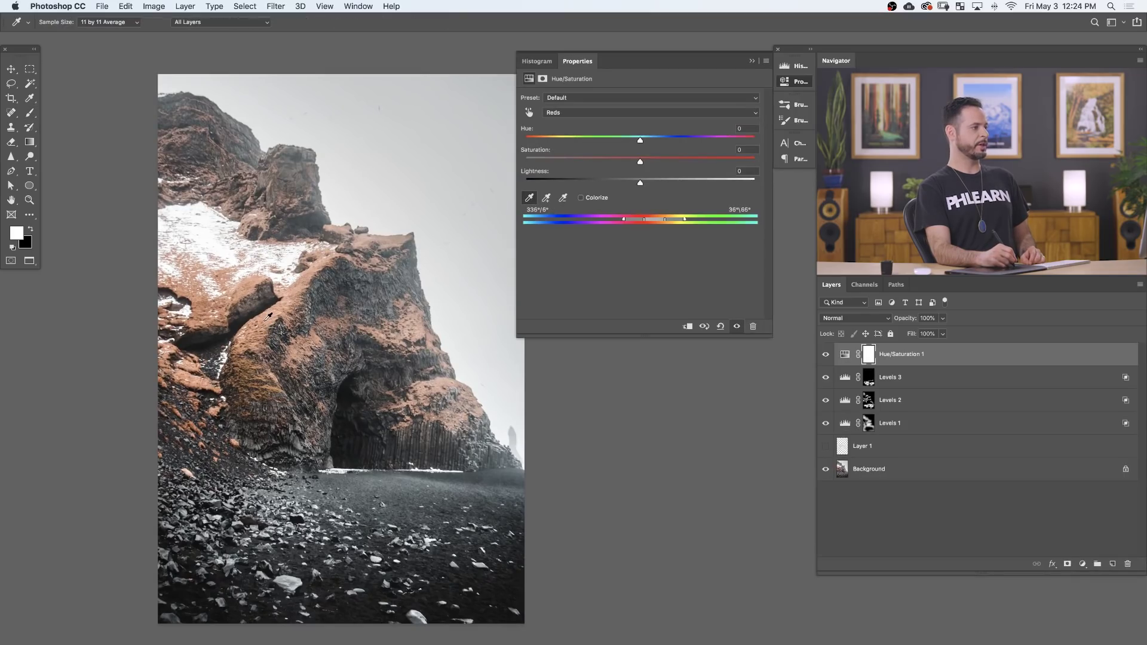
Shift the rock's orange tones toward golden yellow with Reds Hue +24, Saturation +44 and Lightness -27
left_click_drag(640, 162, 666, 162)
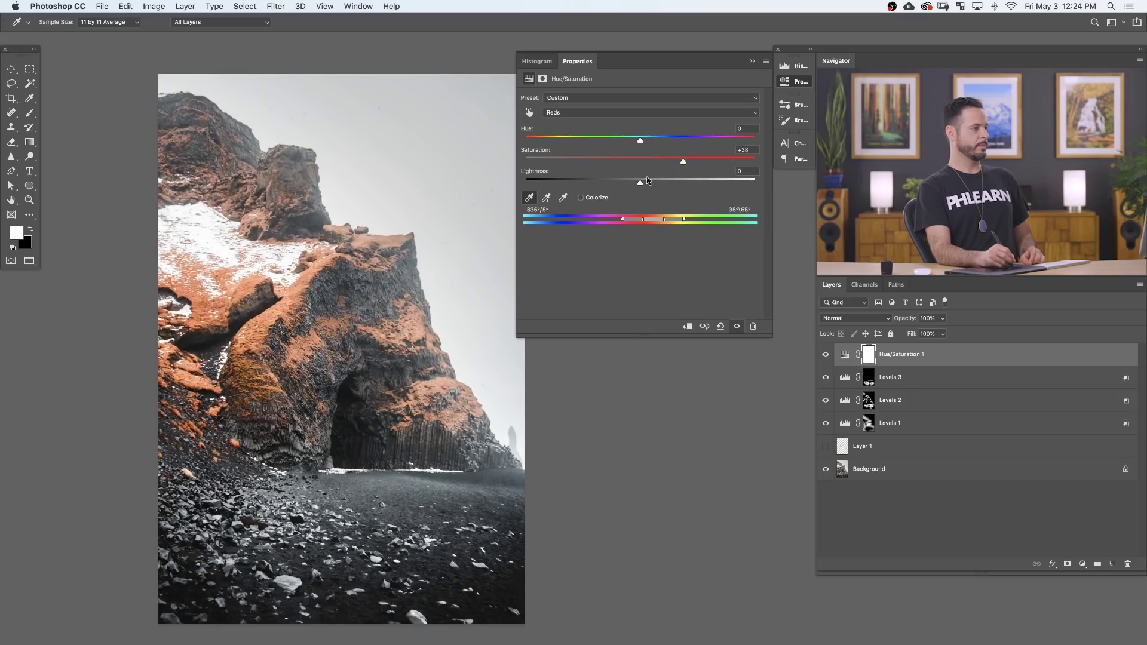
left_click_drag(640, 180, 624, 180)
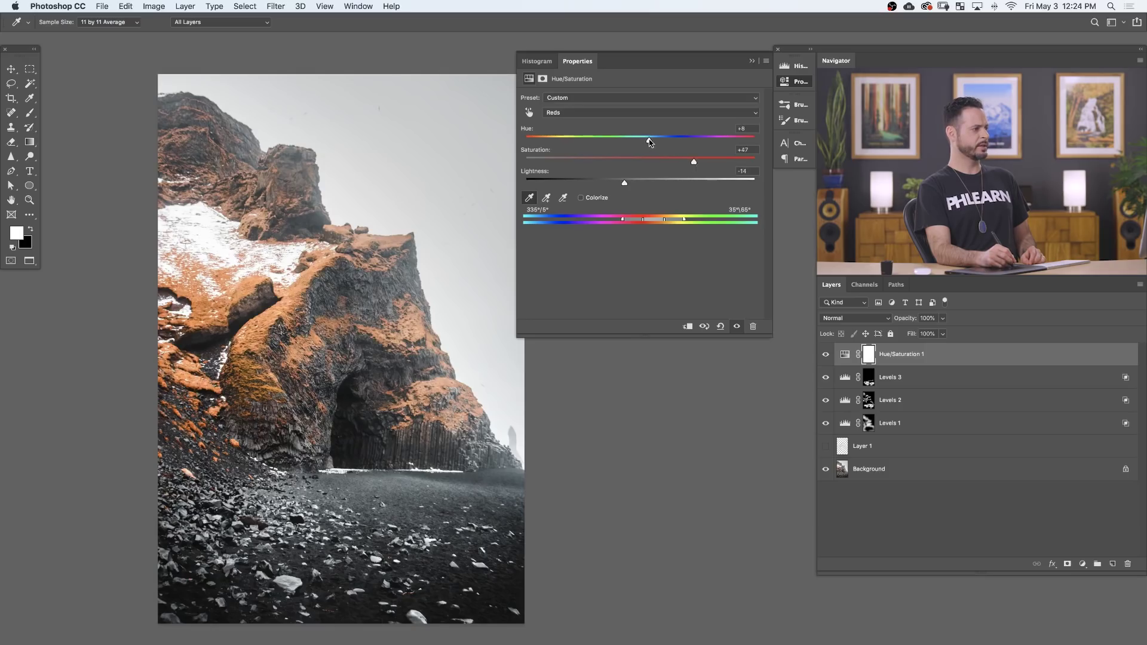
left_click_drag(652, 142, 657, 143)
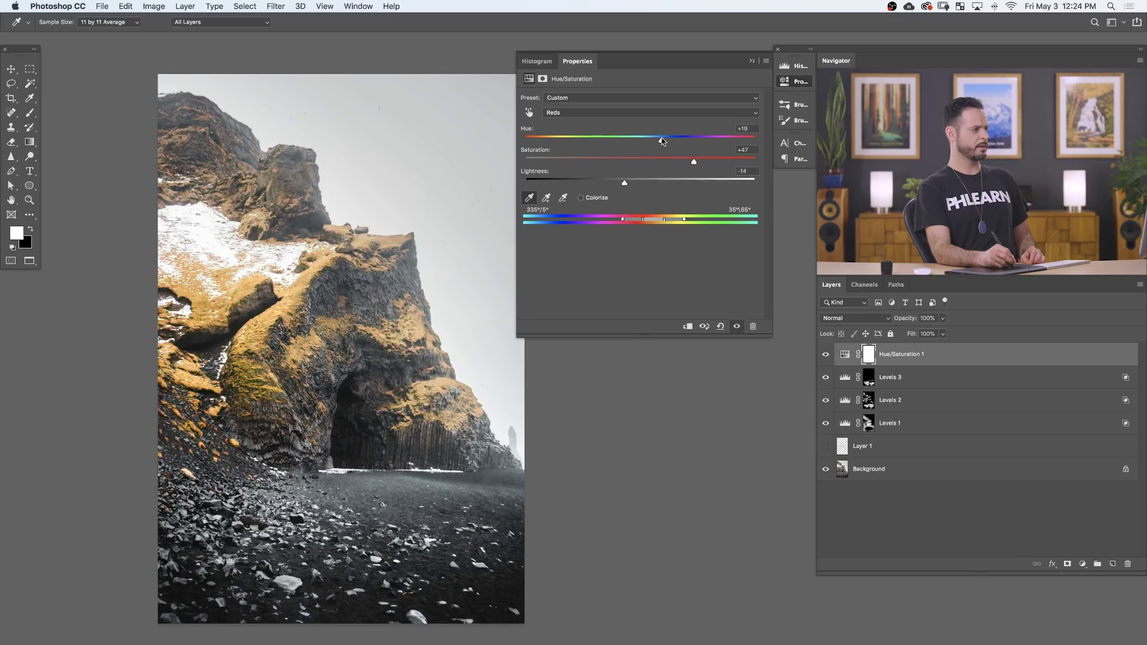
mouse_move(662, 141)
left_mouse_down()
mouse_move(685, 140)
mouse_move(665, 140)
left_mouse_up()
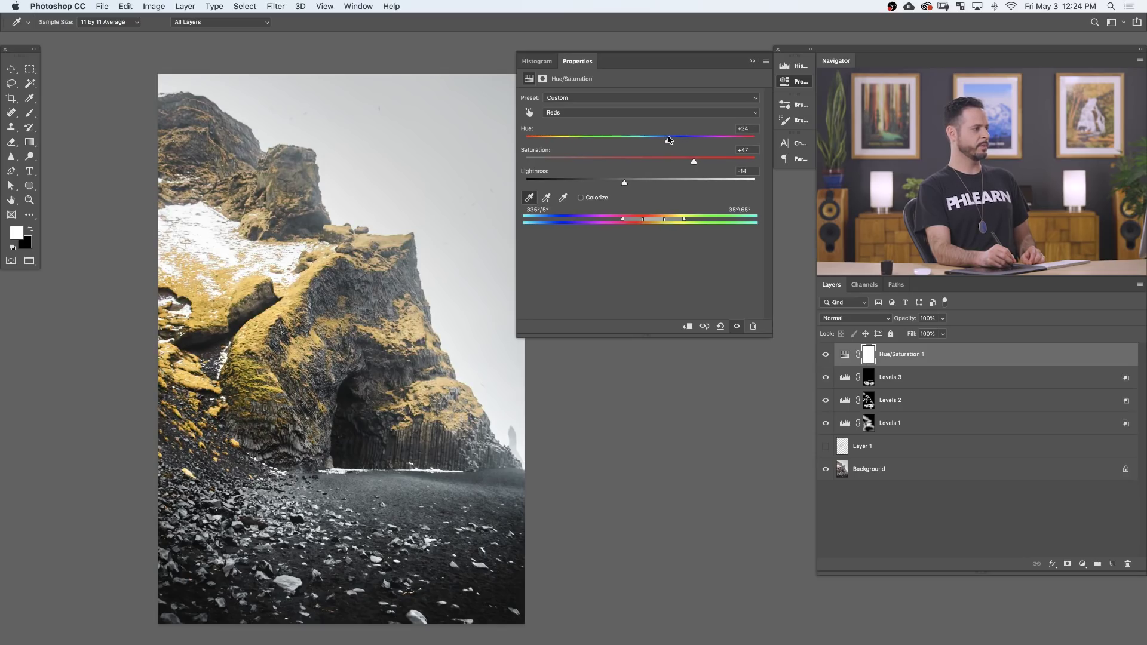
left_click_drag(621, 186, 608, 183)
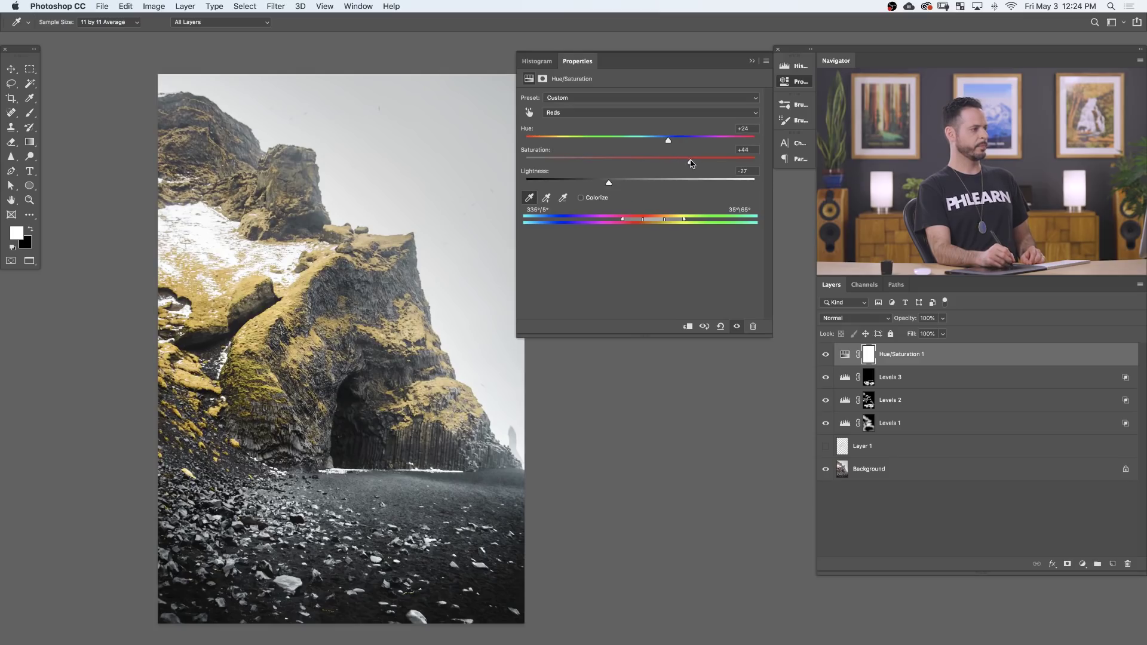
Toggle the Hue/Saturation 1 layer's visibility repeatedly to compare the rock colours, and close its properties to view the whole image
left_click(825, 354)
left_click(825, 354)
left_click(825, 355)
left_click(826, 355)
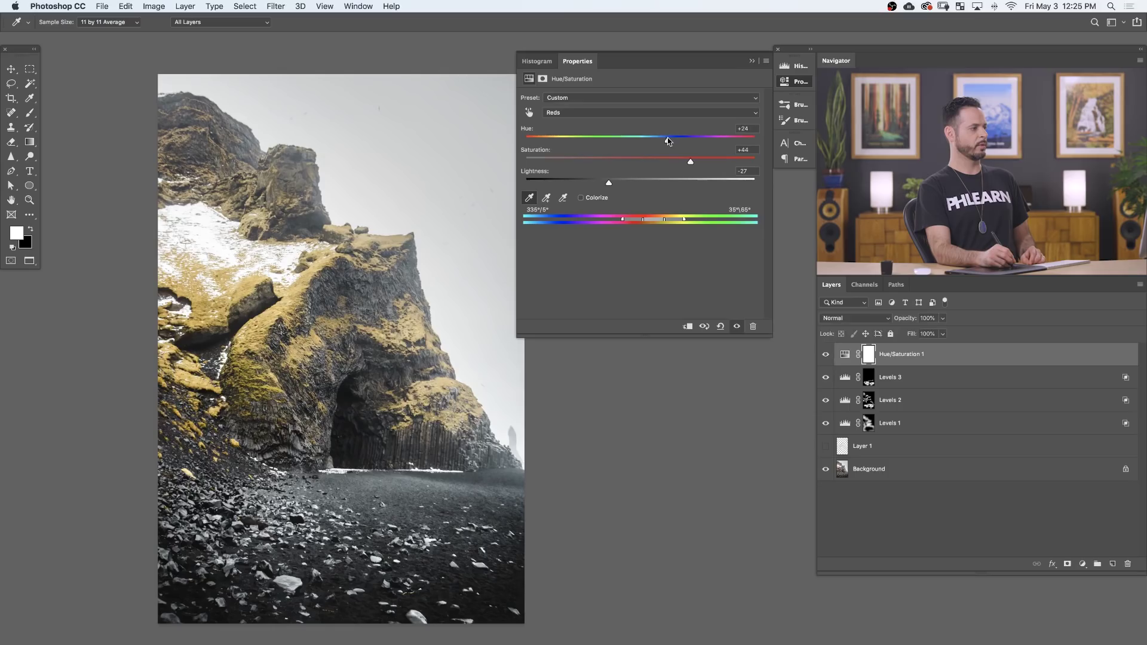
left_click(826, 357)
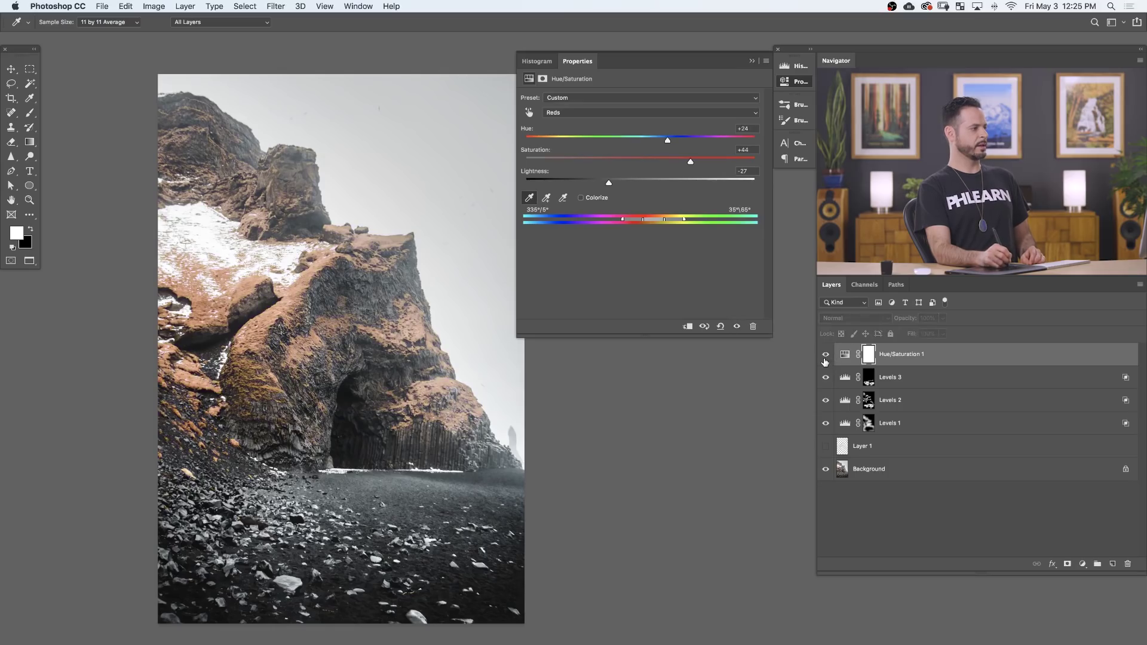
left_click(825, 359)
left_click(825, 359)
left_click(825, 359)
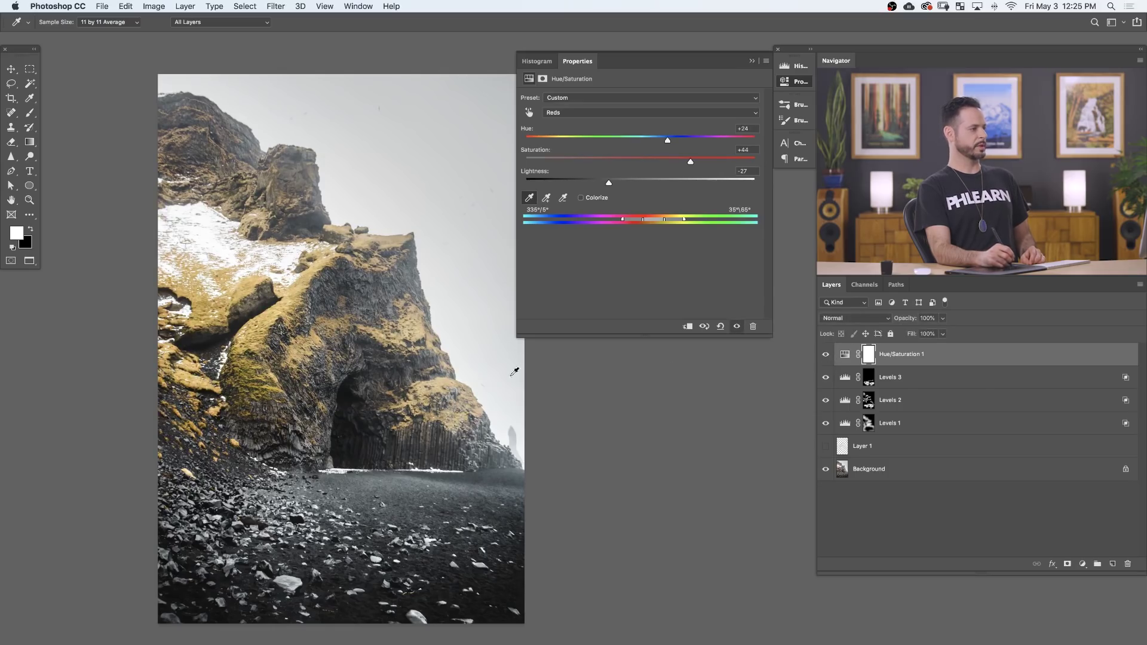
scroll(441, 248, "left", 2)
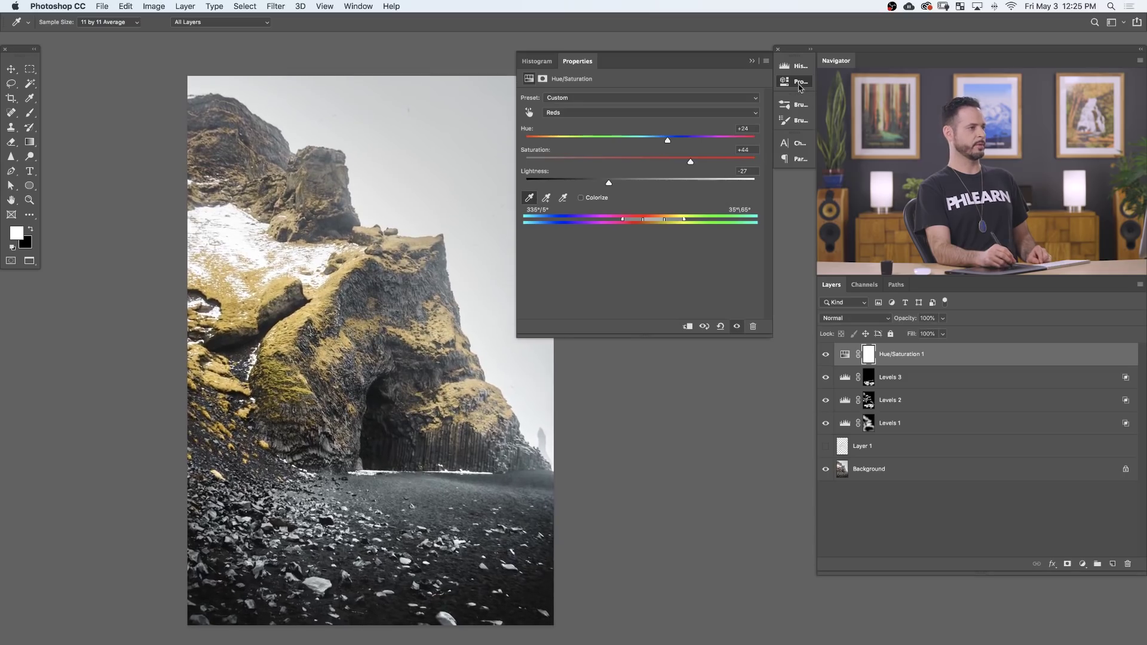
left_click(799, 81)
left_click_drag(414, 272, 467, 247)
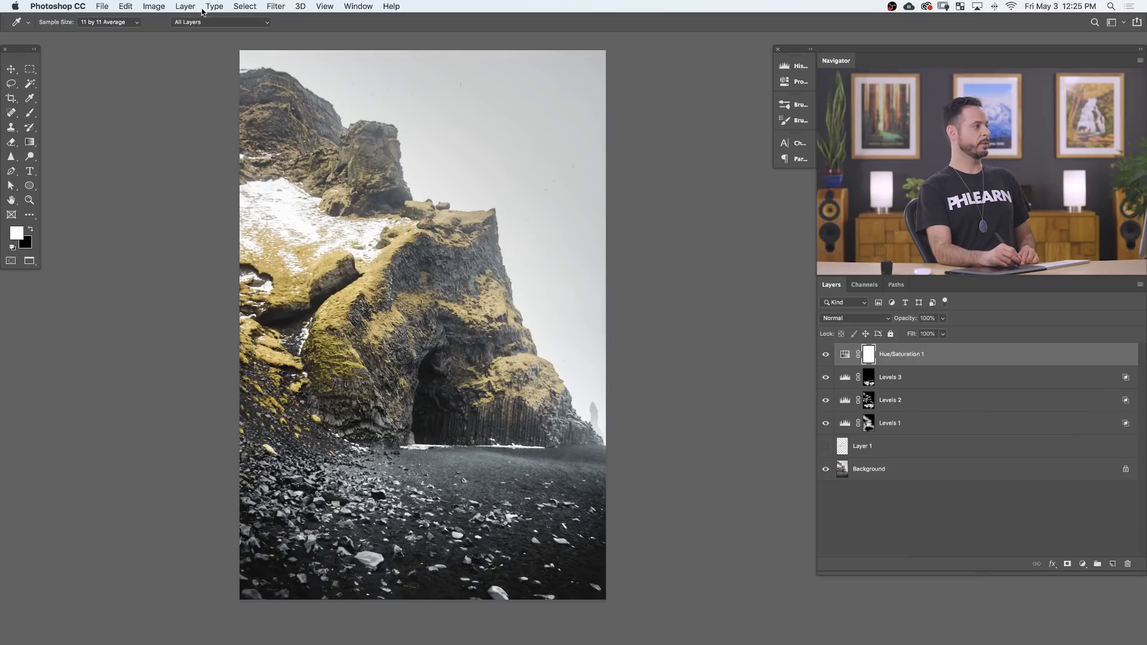
Add a Levels adjustment layer with the default name above Hue/Saturation 1
left_click(196, 8)
mouse_move(219, 149)
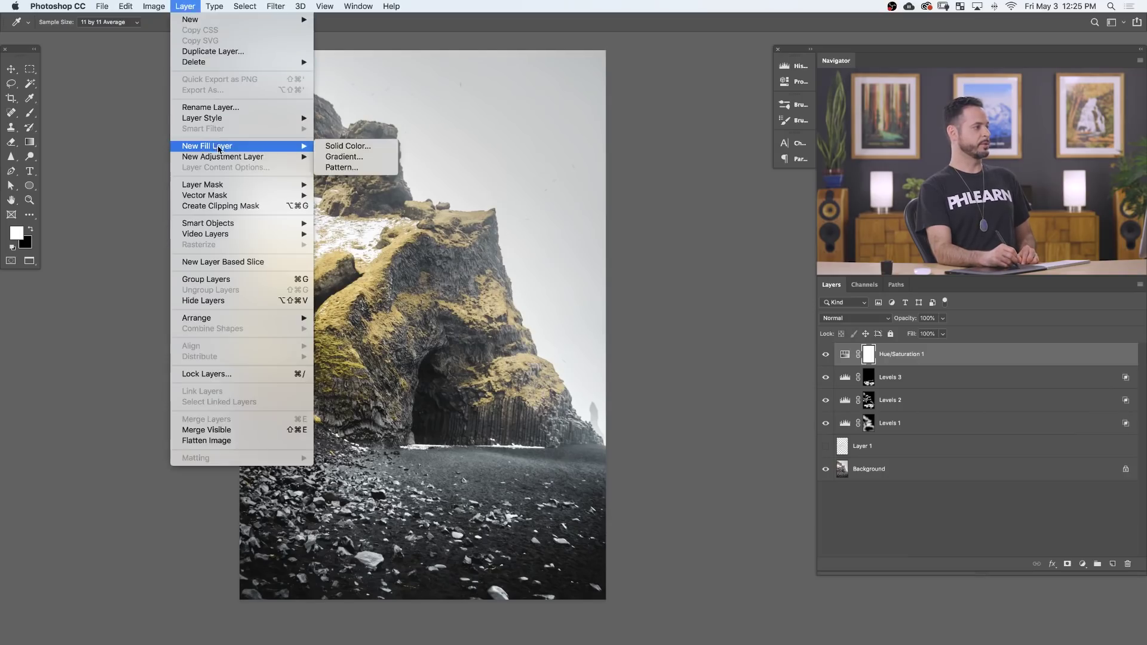
left_click(346, 168)
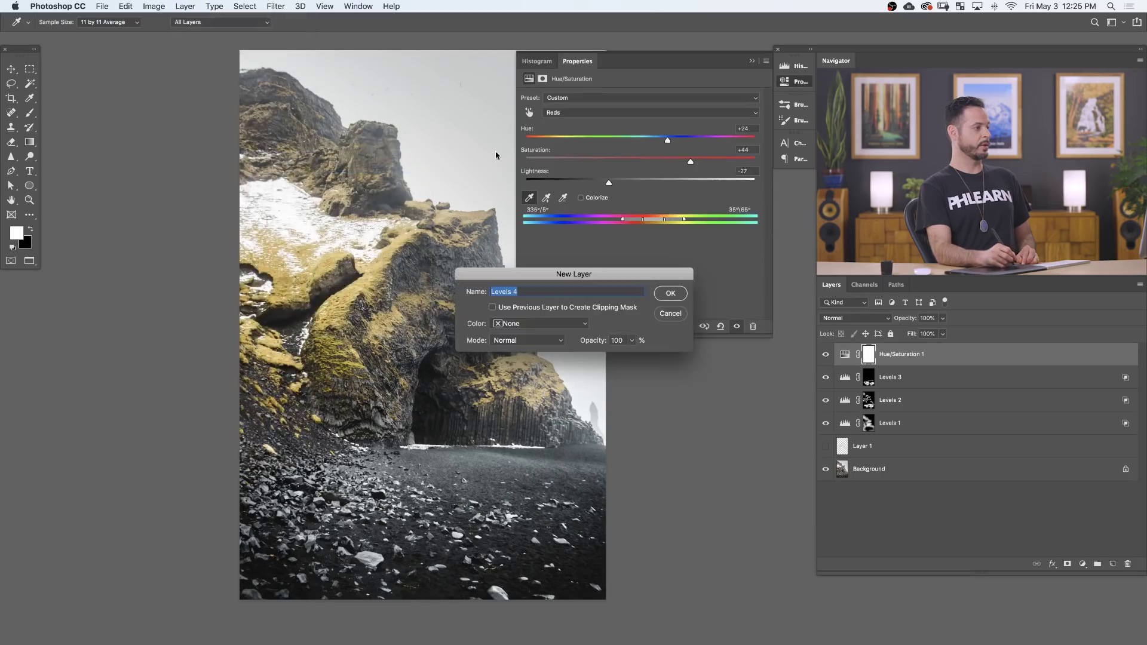
key("Return")
key("b")
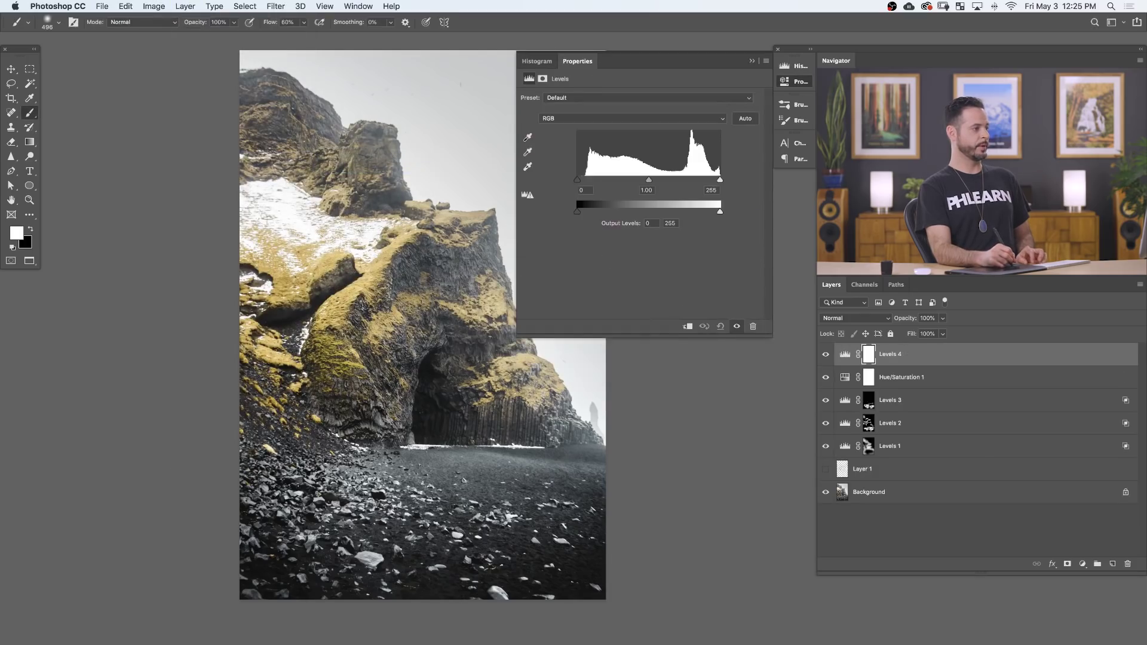
left_click_drag(418, 357, 349, 353)
Tint the image cool in Levels 4 by setting the white input level to 219 for Blue and 241 for Green
left_click(591, 118)
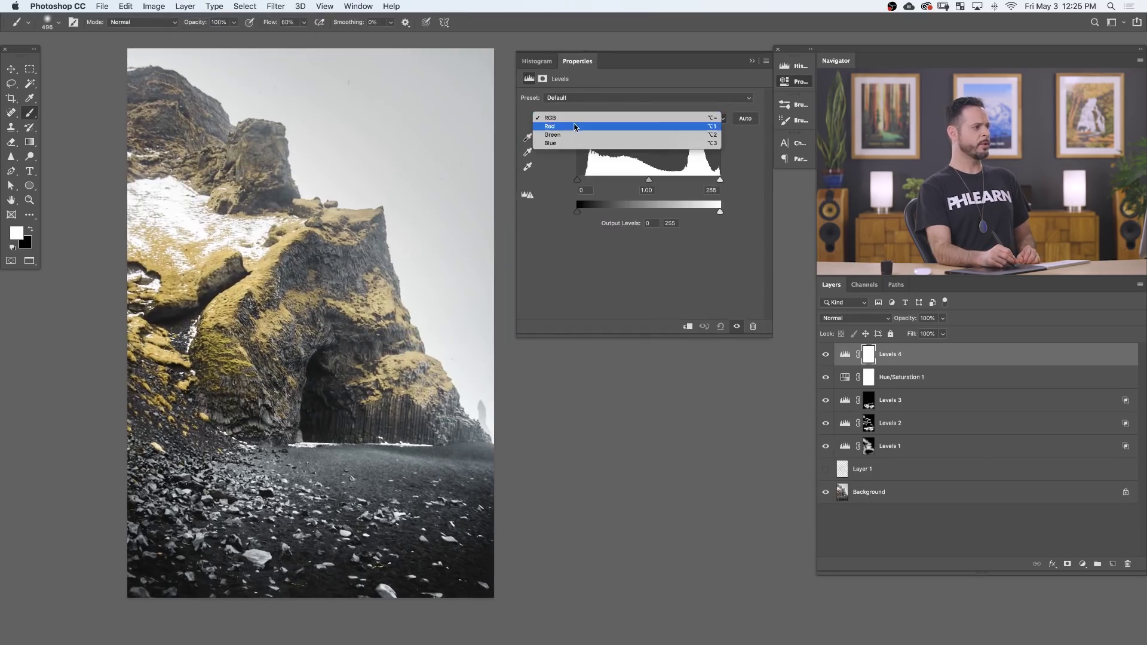
left_click(597, 143)
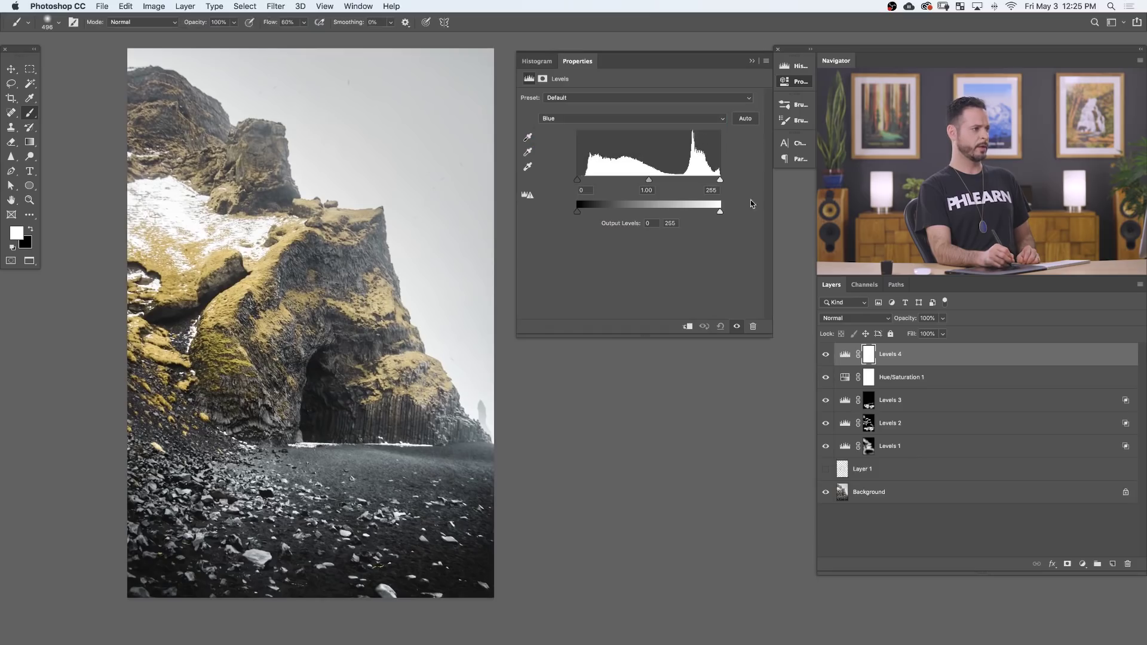
left_click_drag(720, 181, 704, 180)
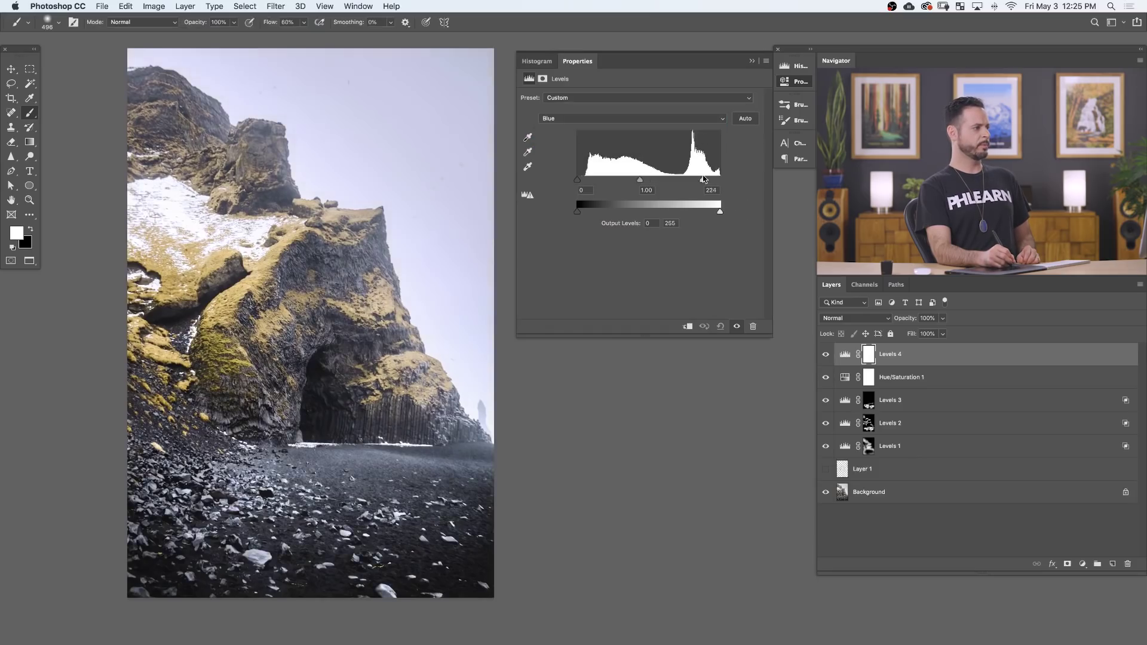
left_click_drag(719, 180, 699, 180)
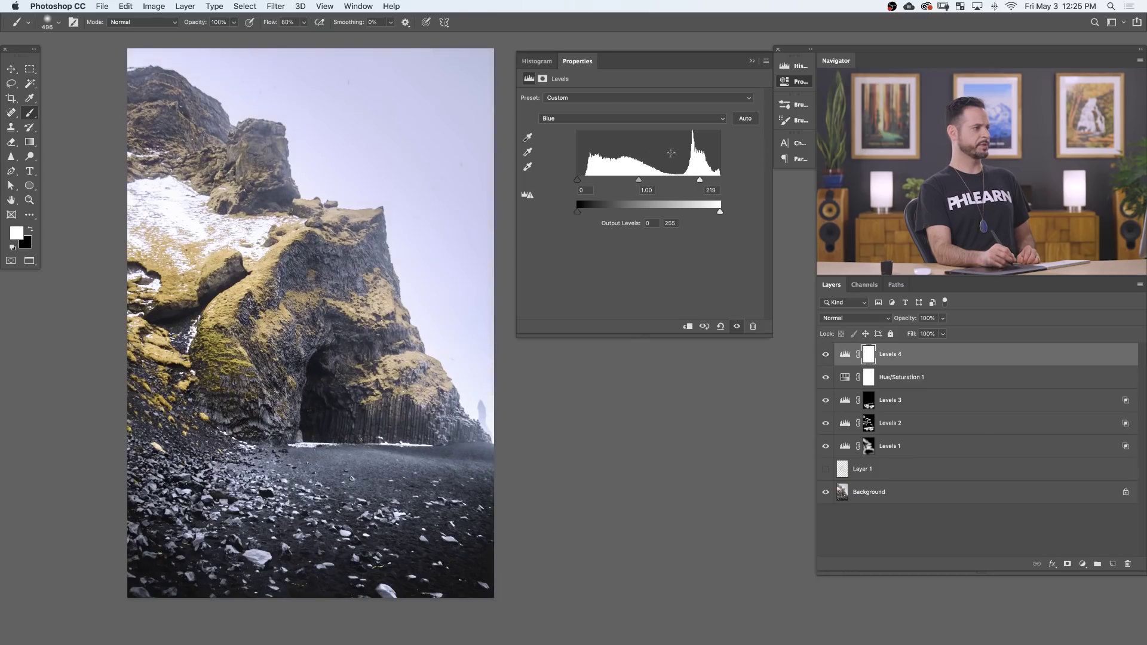
left_click(595, 120)
left_click(601, 108)
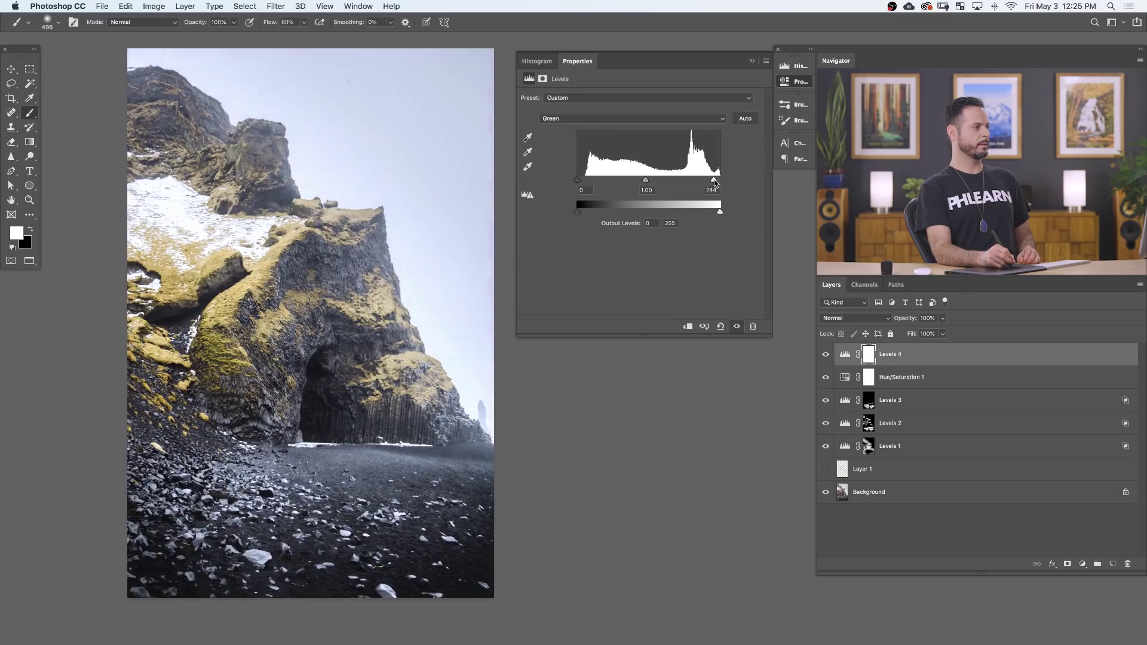
Toggle Levels 4's visibility repeatedly to compare the blue tint, and close its properties to inspect the whole image
left_click(823, 354)
left_click(823, 355)
left_click(823, 354)
left_click(823, 354)
left_click(824, 354)
left_click(824, 355)
left_click(824, 355)
left_click(824, 355)
left_click(824, 354)
left_click(824, 355)
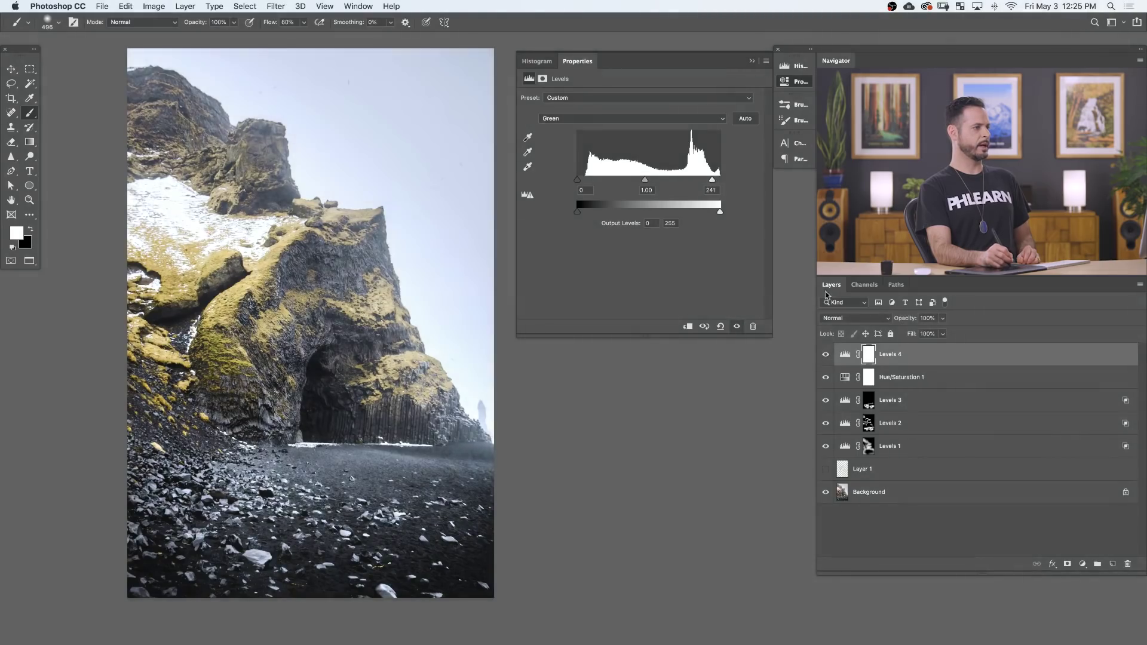
left_click(794, 81)
left_click_drag(363, 370, 482, 375)
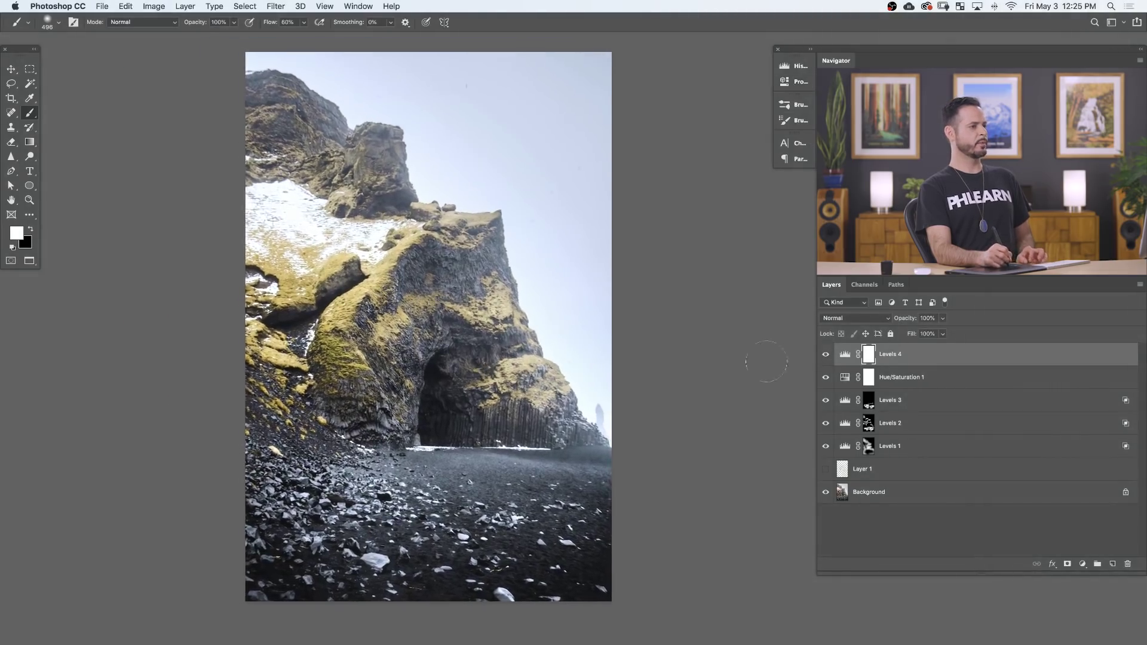
left_click(824, 356)
left_click(825, 356)
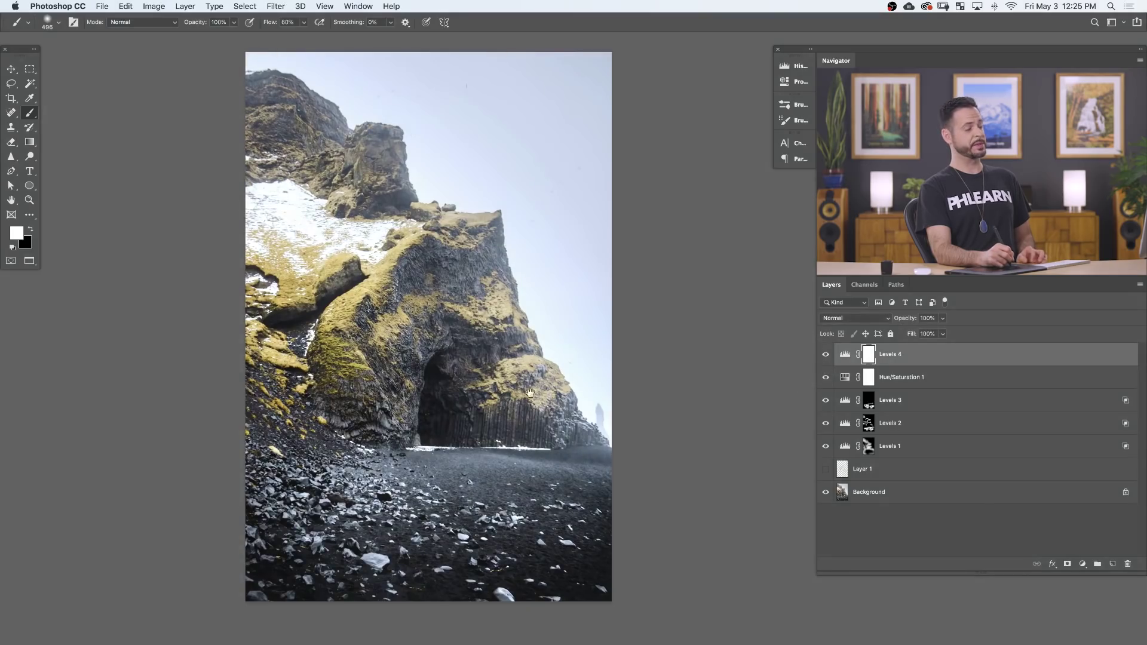
Restrict Levels 4 to the brighter tones by splitting the Blend If Underlying Layer black slider to 0 / 255
double_click(953, 357)
left_click_drag(515, 403, 634, 384)
left_click_drag(185, 498, 274, 502, "alt")
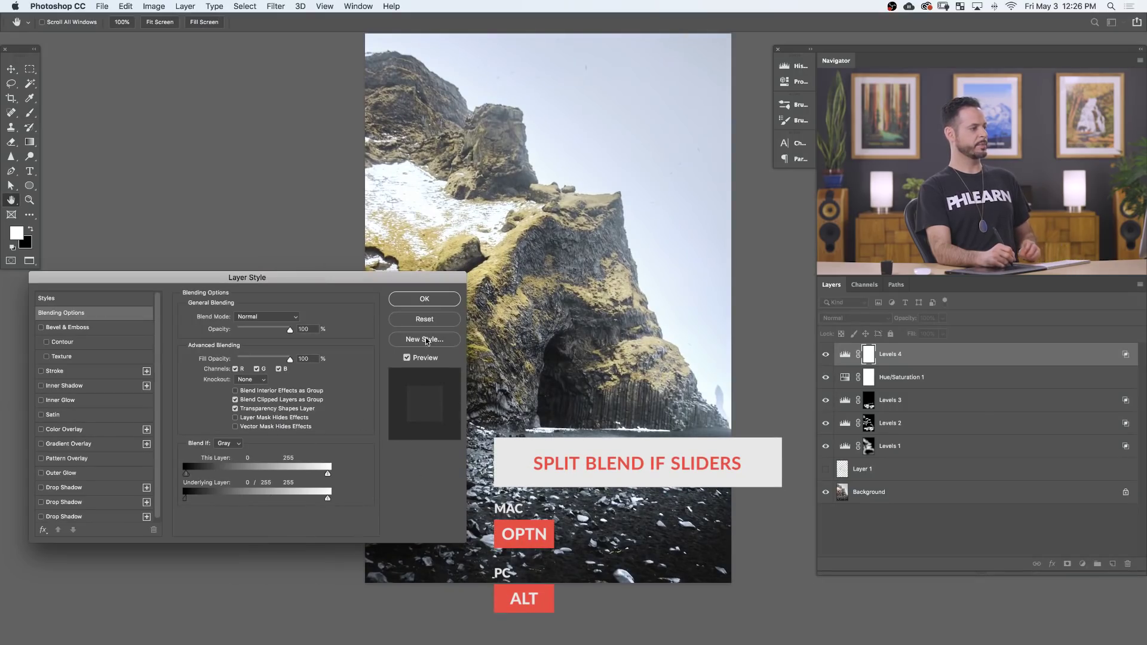
left_click(424, 299)
Compare the image with Levels 4 hidden and shown to judge the blended blue tint in the sky and shadows
left_click(825, 354)
left_click(826, 355)
left_click(826, 355)
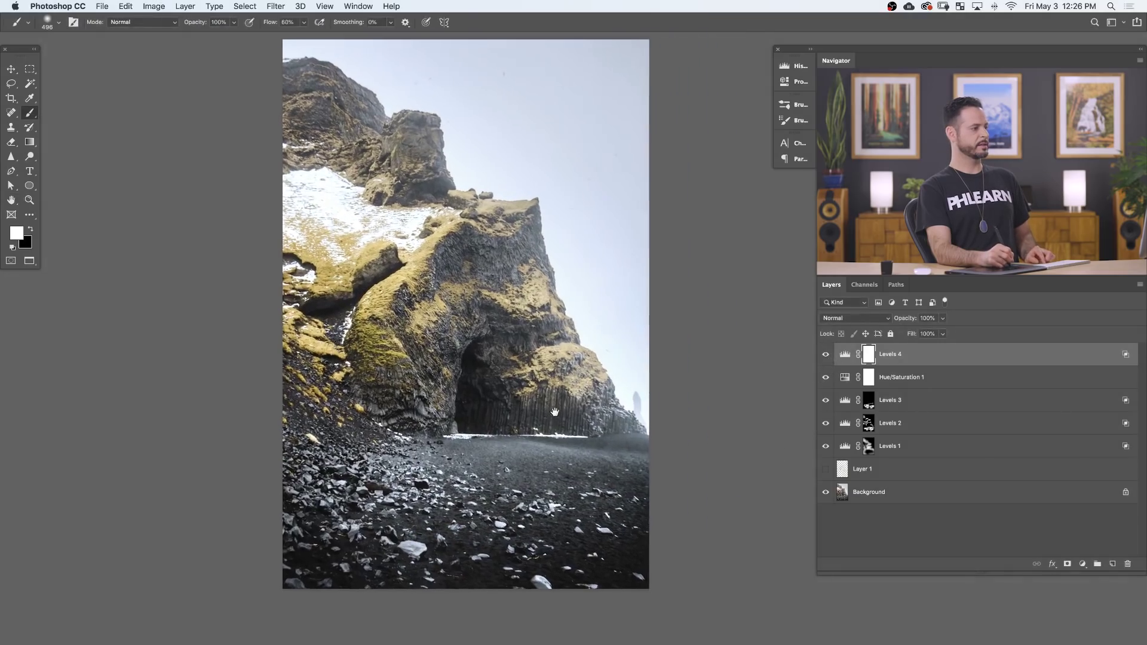
left_click(824, 354)
left_click(825, 355)
left_click(825, 355)
left_click(825, 354)
left_click(825, 355)
left_click(826, 354)
left_click(825, 355)
left_click(825, 354)
Reduce Levels 4's opacity to 68% and compare the image with the Levels 4, Hue/Saturation 1 and Levels 3 layers hidden and shown
left_click_drag(905, 321, 897, 324)
key("Return")
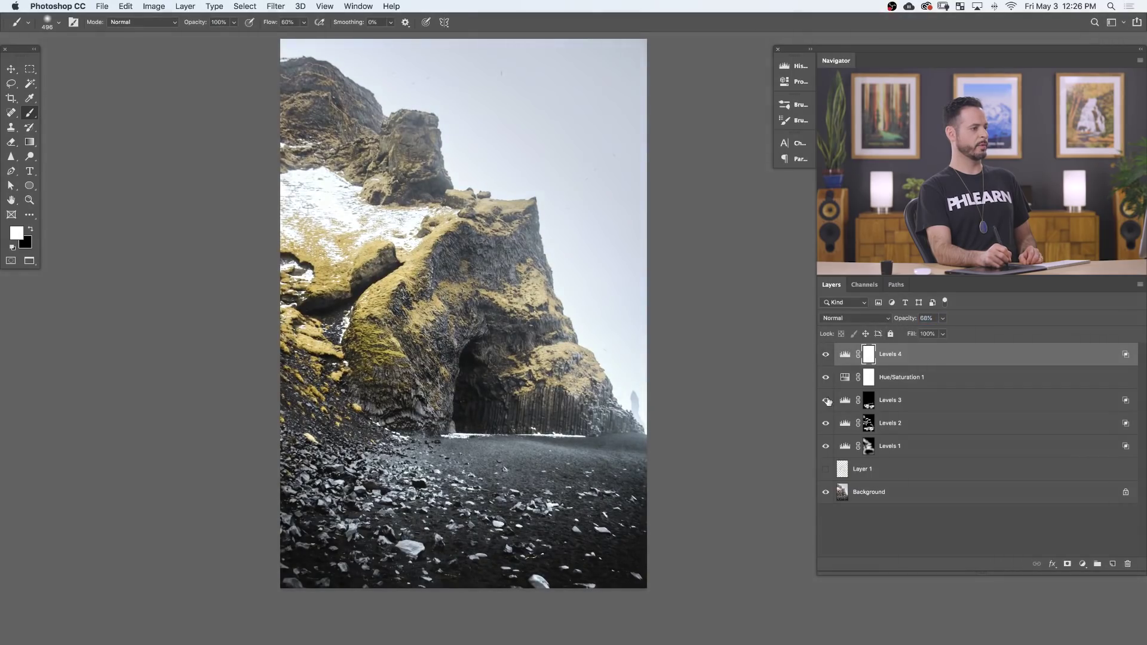
left_click_drag(826, 355, 829, 376)
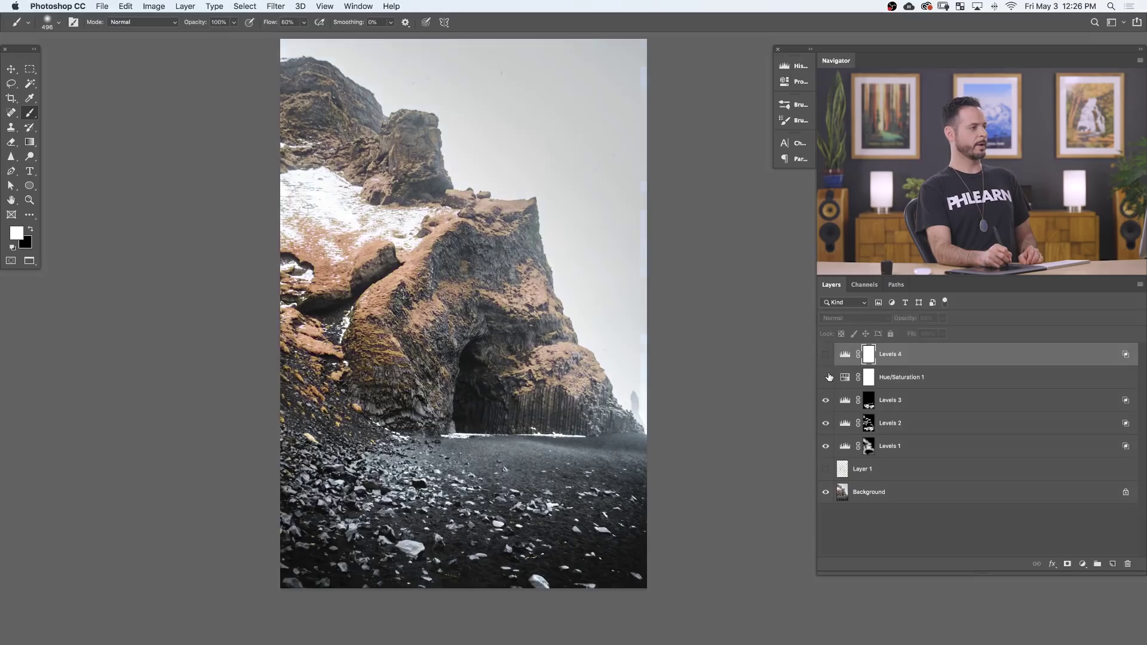
left_click(826, 356)
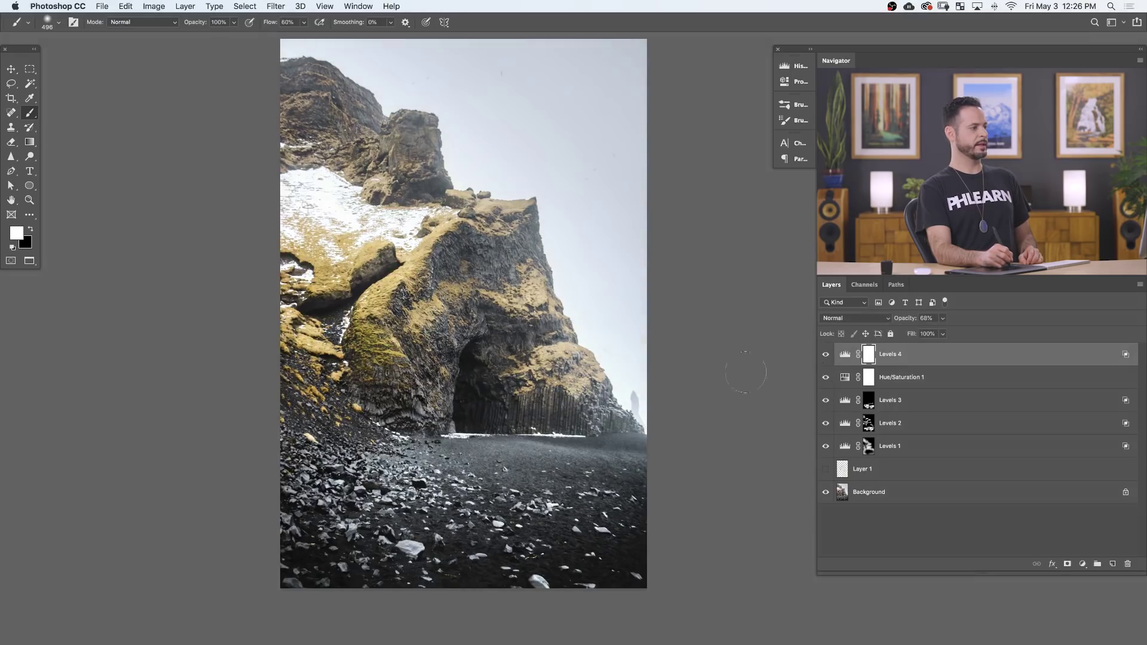
left_click(825, 377)
left_click(825, 377)
left_click(823, 400)
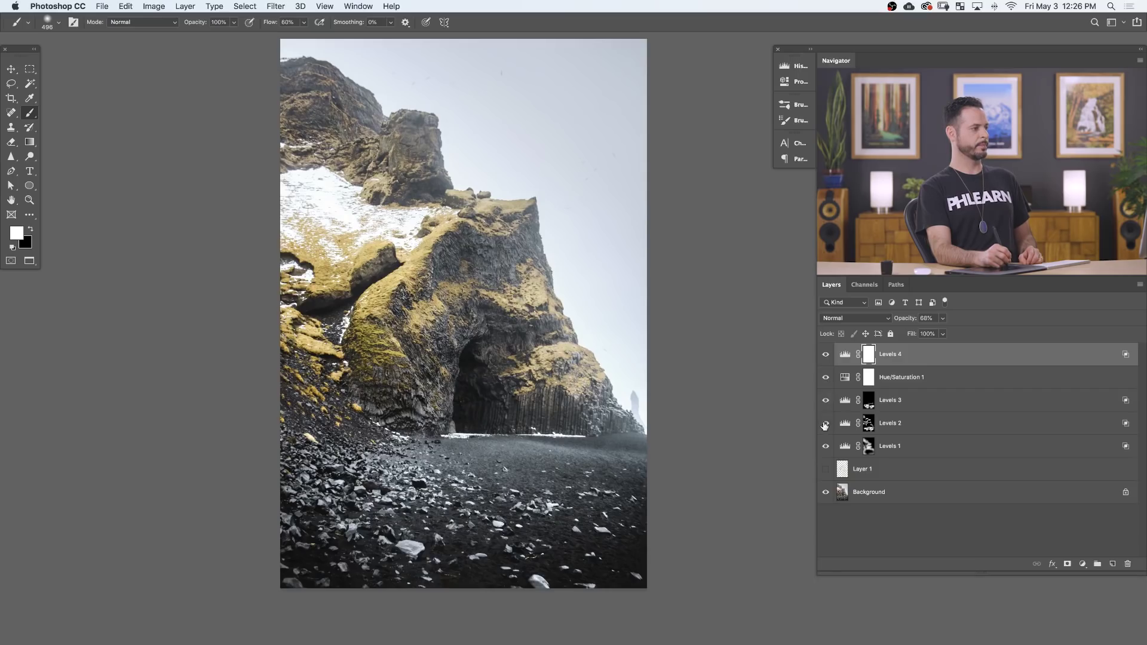
Brighten the Levels 2 adjustment by setting its RGB midtone input to 1.57
double_click(843, 424)
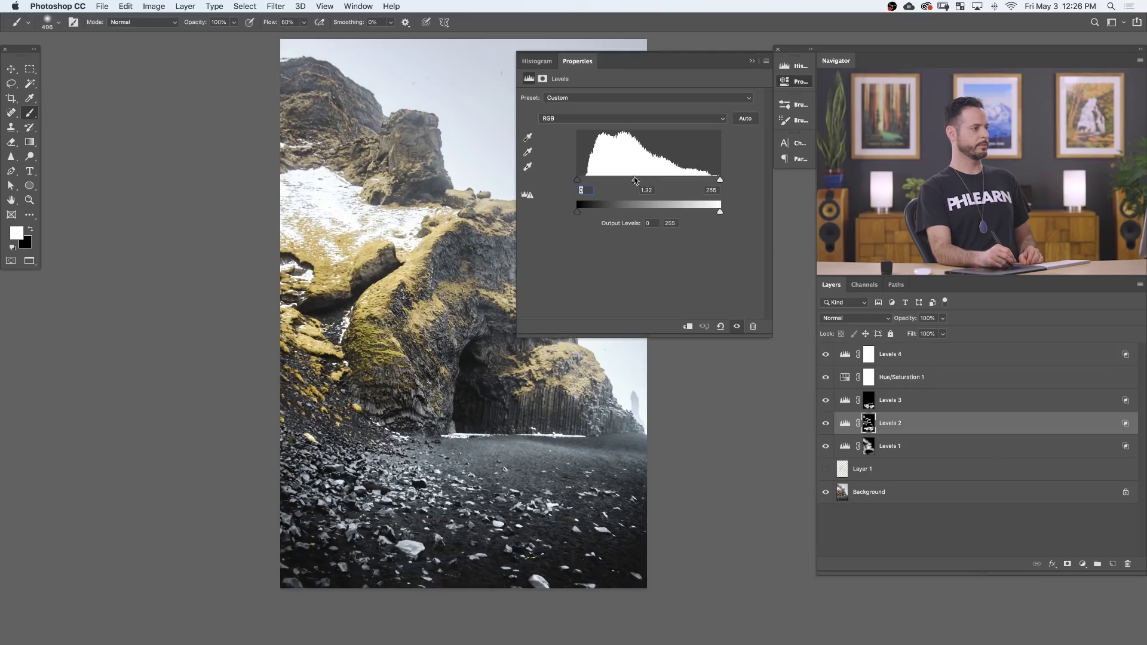
left_click_drag(629, 177, 631, 178)
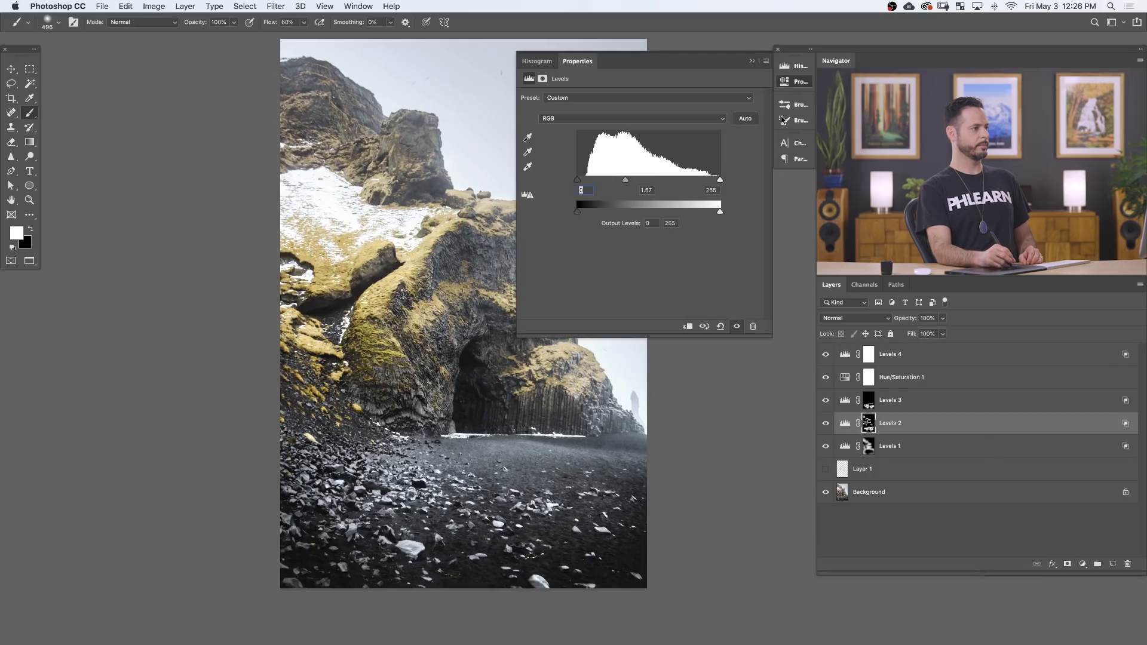
left_click(795, 84)
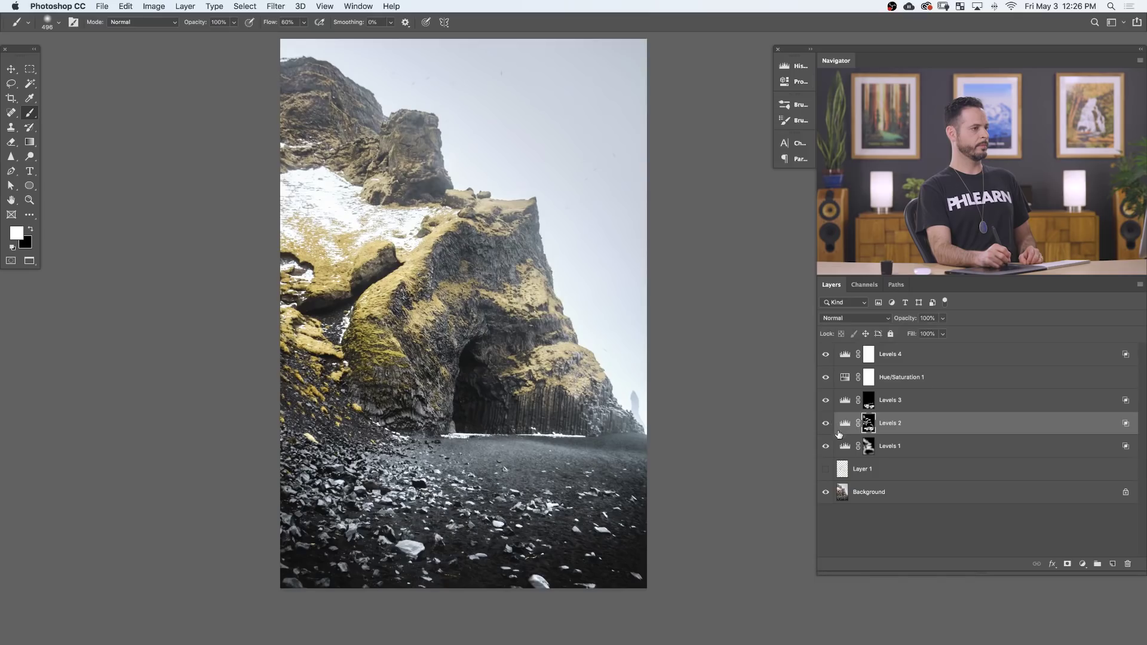
Check the Levels 1 layer's effect and darken it by setting its RGB midtone input to 0.59
left_click(825, 448)
left_click(824, 448)
left_click(825, 448)
left_click(825, 448)
left_click(844, 450)
double_click(843, 449)
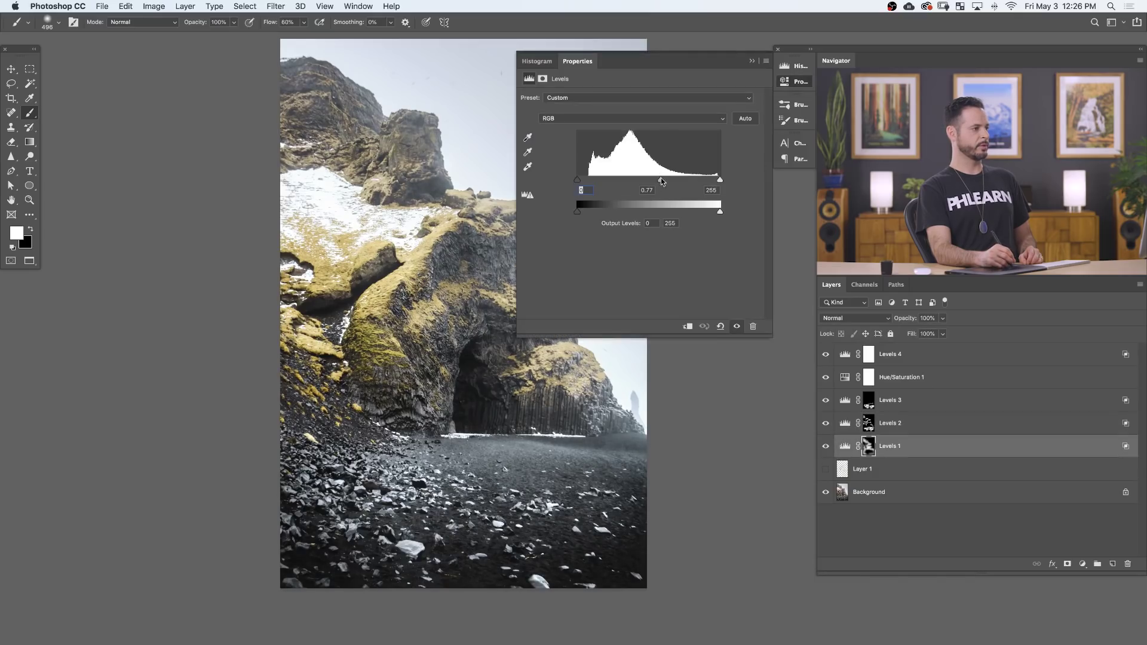
left_click_drag(664, 181, 671, 178)
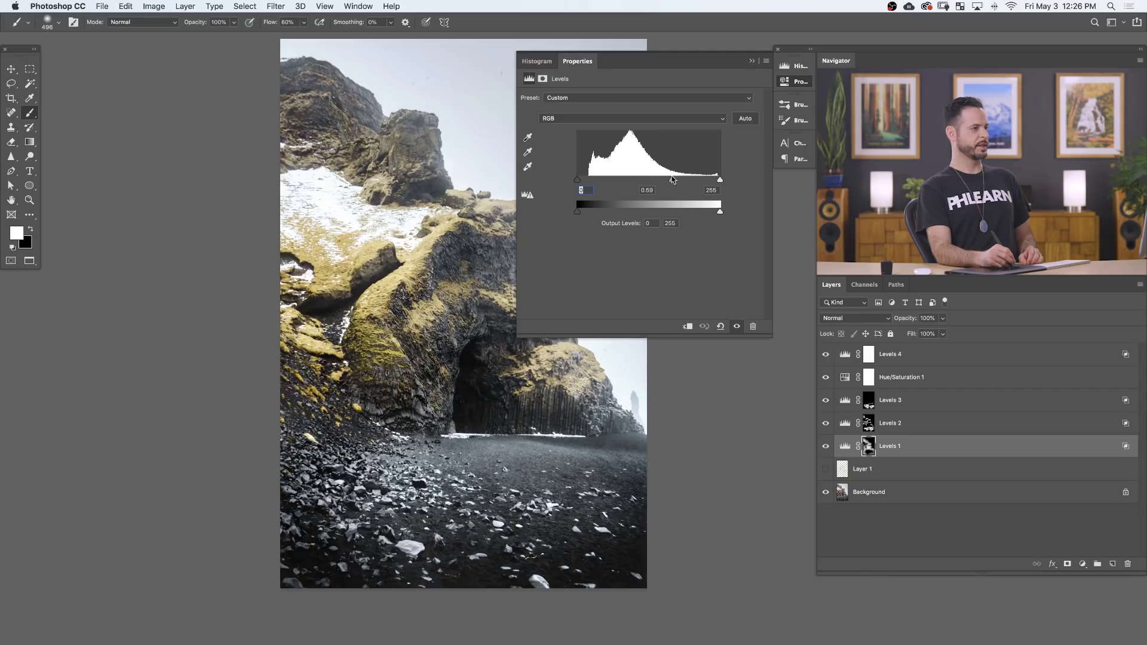
left_click(795, 81)
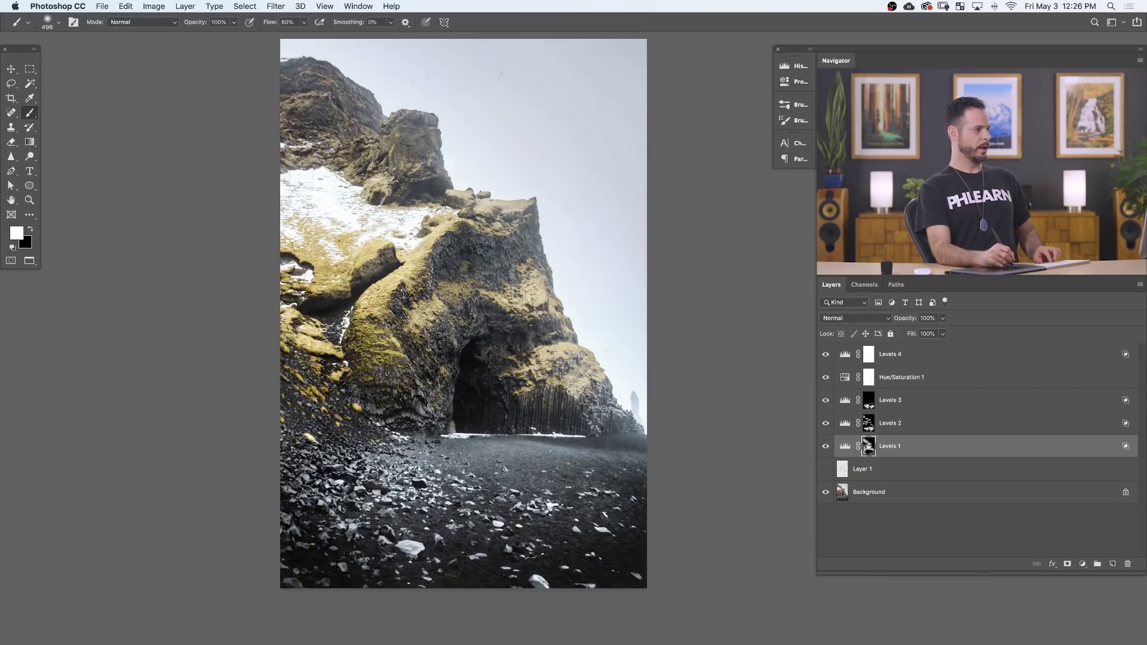
Refine the Levels 1 mask over the cliff and its upper rocks with a large soft brush, alternating white and black
left_click_drag(505, 257, 522, 257)
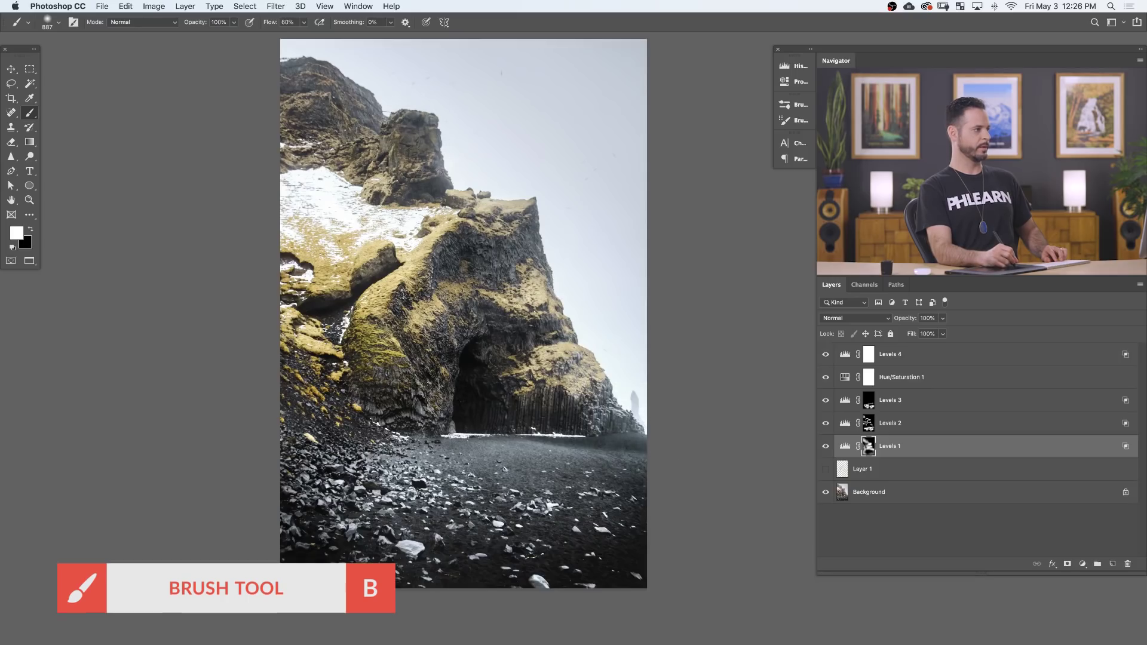
key("x")
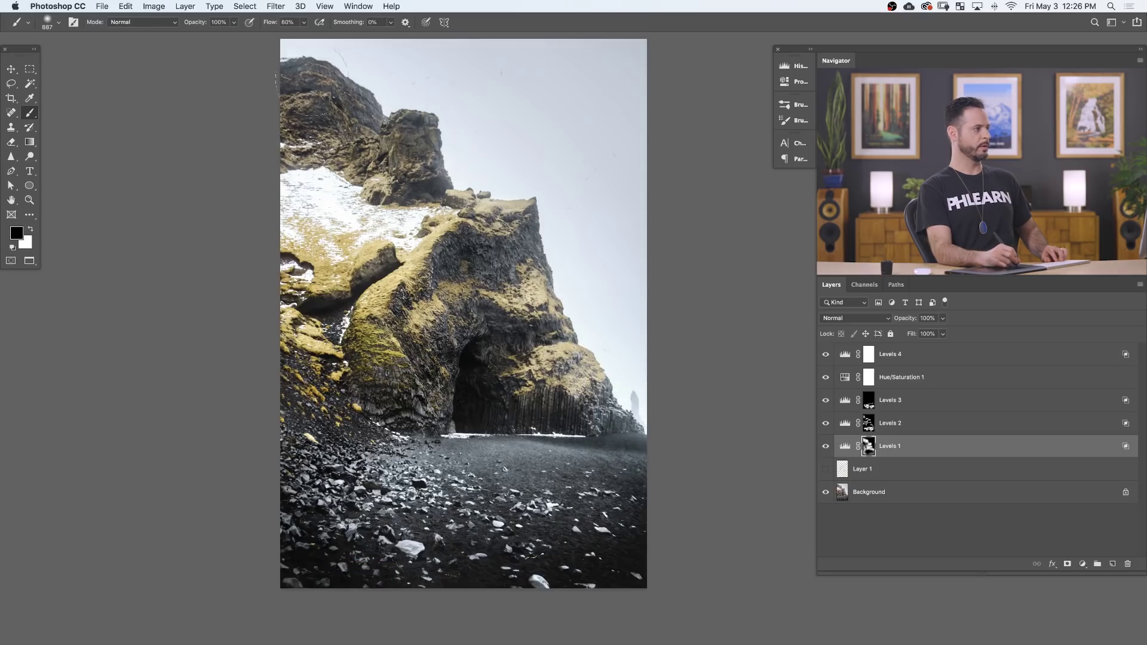
left_click_drag(333, 179, 382, 179)
key("x")
key("x")
left_click_drag(322, 120, 346, 120, "ctrl+alt")
key("x")
key("x")
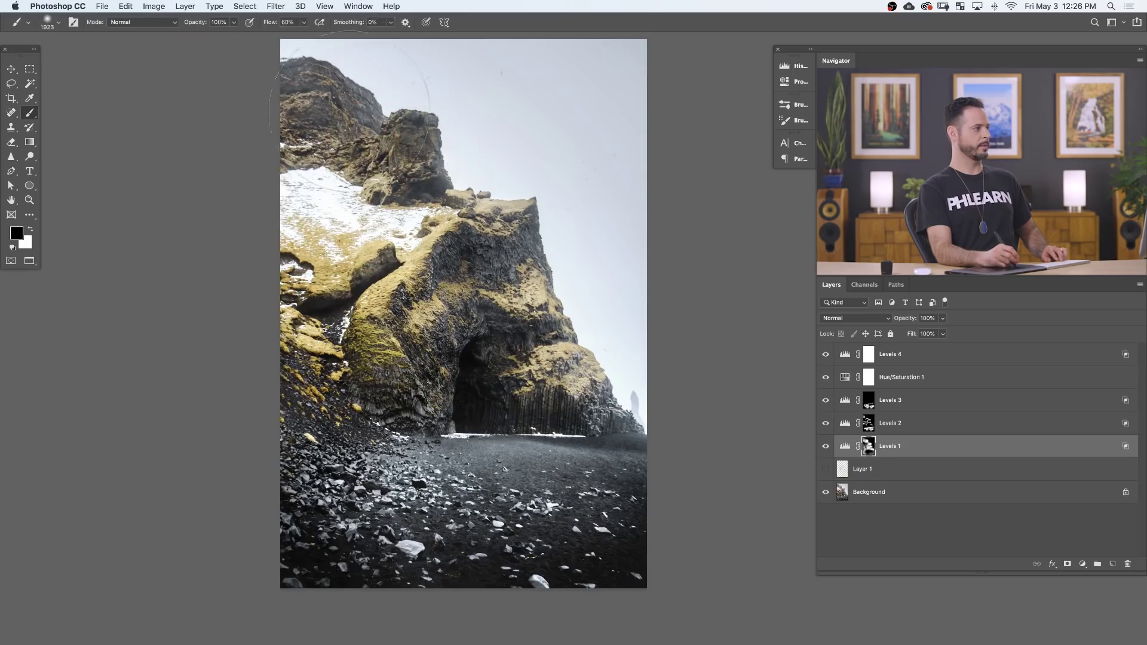
key("x")
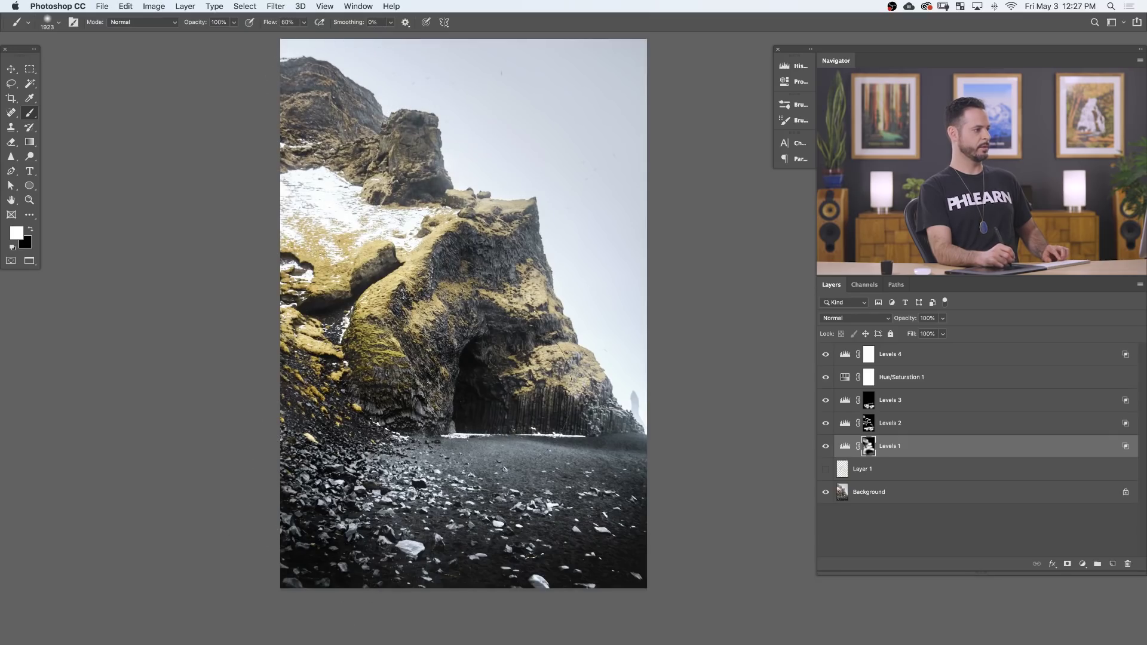
Touch up the Levels 1 mask around the cliff and beach with a 650-pixel brush, alternating white and black
left_click_drag(379, 269, 297, 304, "ctrl+alt")
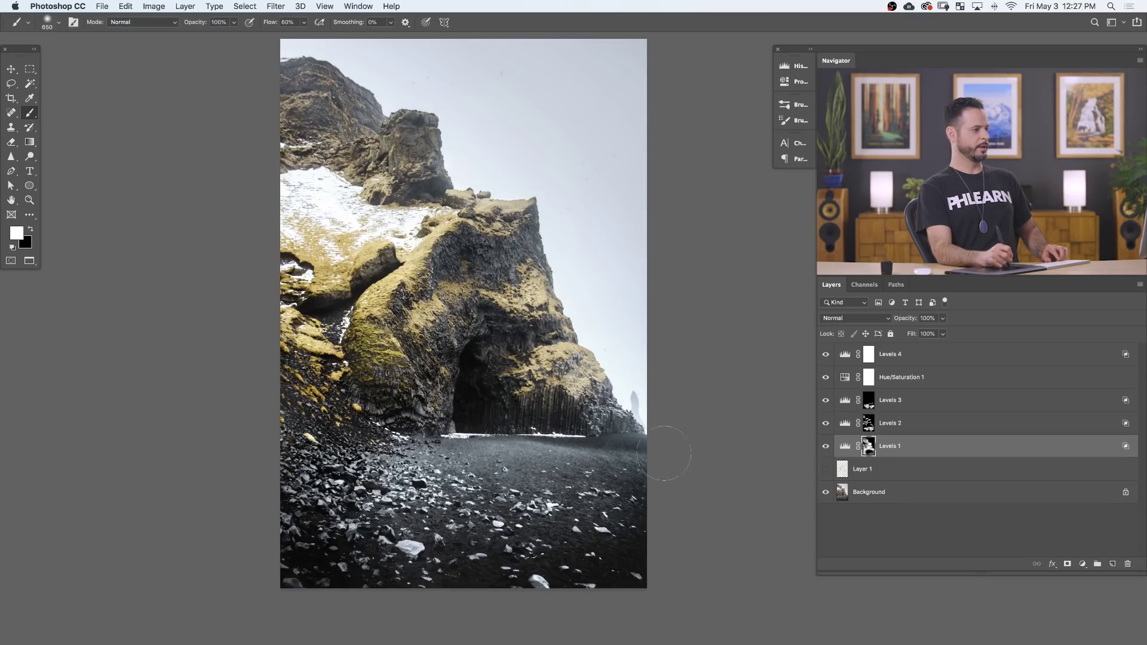
key("x")
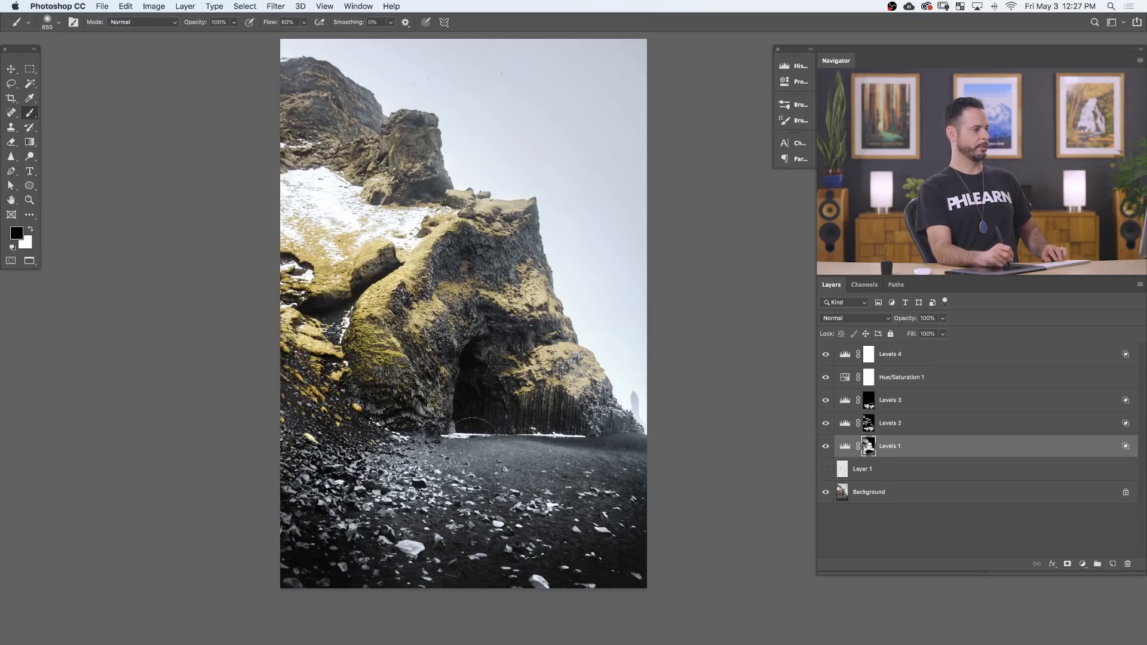
key("x")
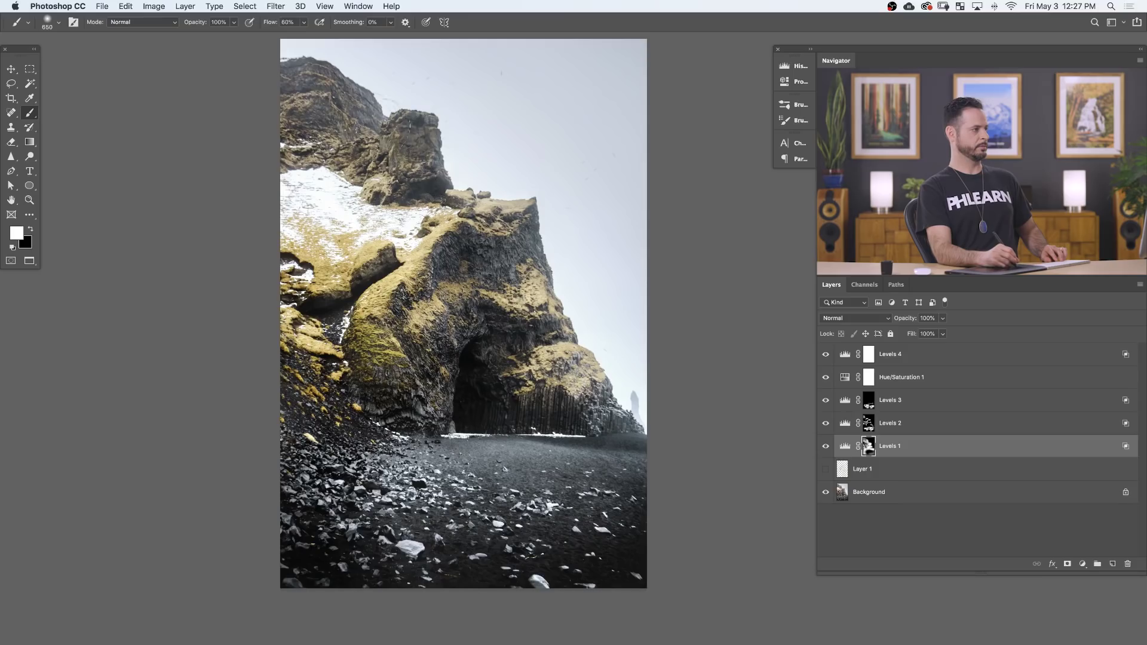
key("x")
key("x")
Toggle Levels 1 and the red and green guide markings on Layer 1 to compare the edit with the dodge-and-burn plan
left_click(825, 449)
left_click(825, 449)
left_click(825, 449)
left_click(825, 449)
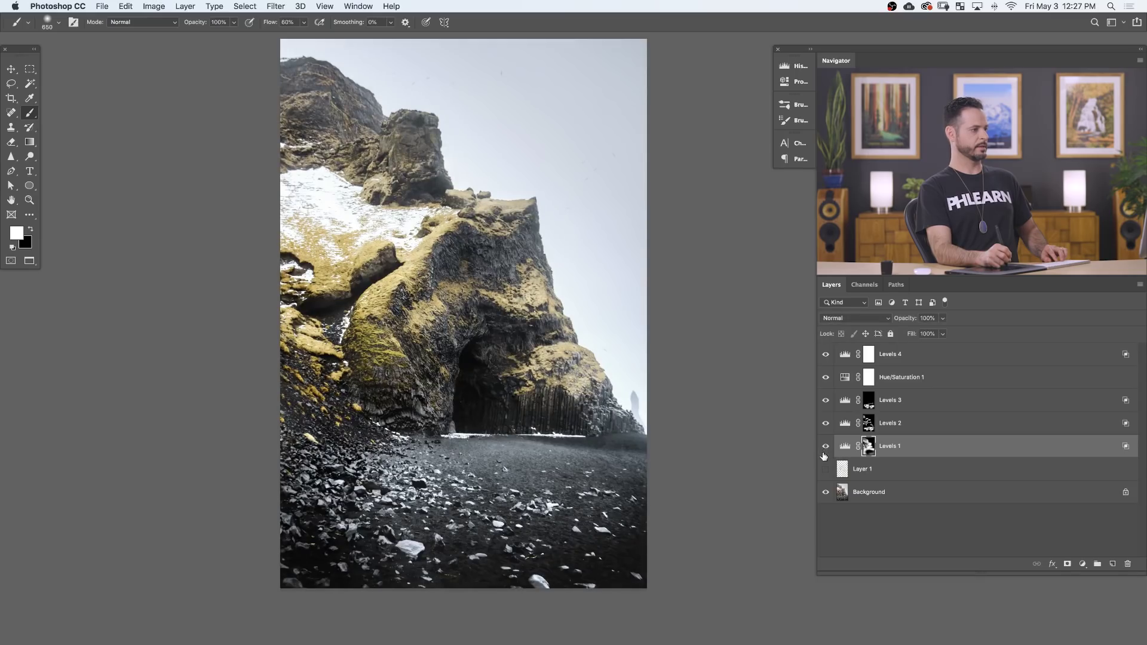
left_click(907, 475)
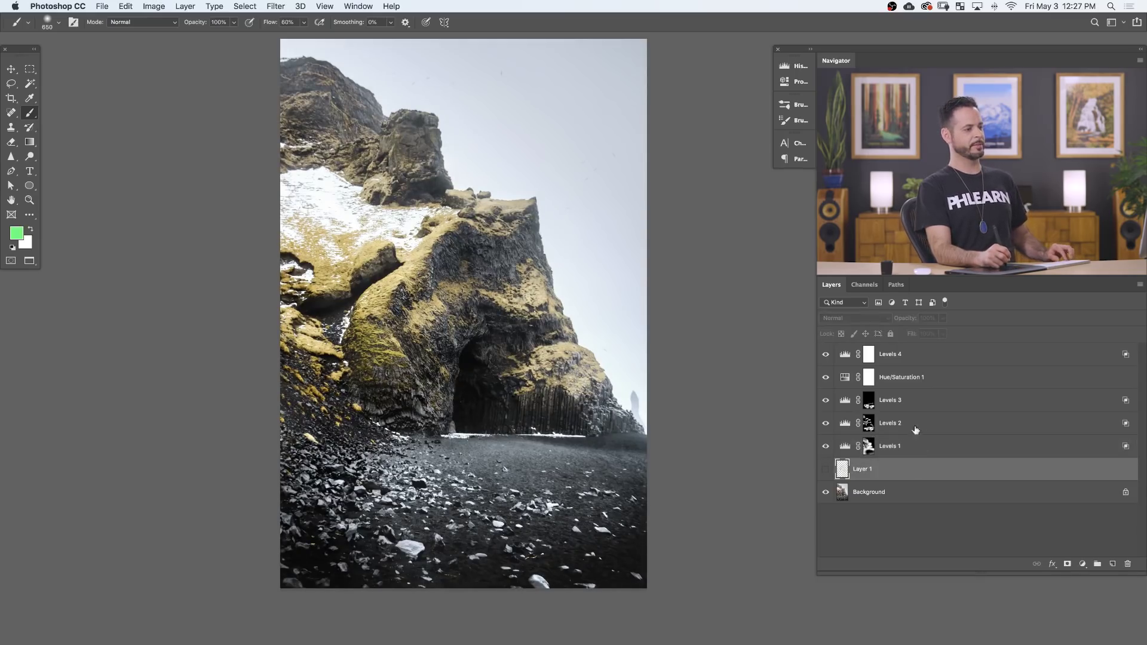
left_click(826, 471)
left_click(826, 472)
left_click(826, 472)
left_click(826, 472)
left_click(826, 472)
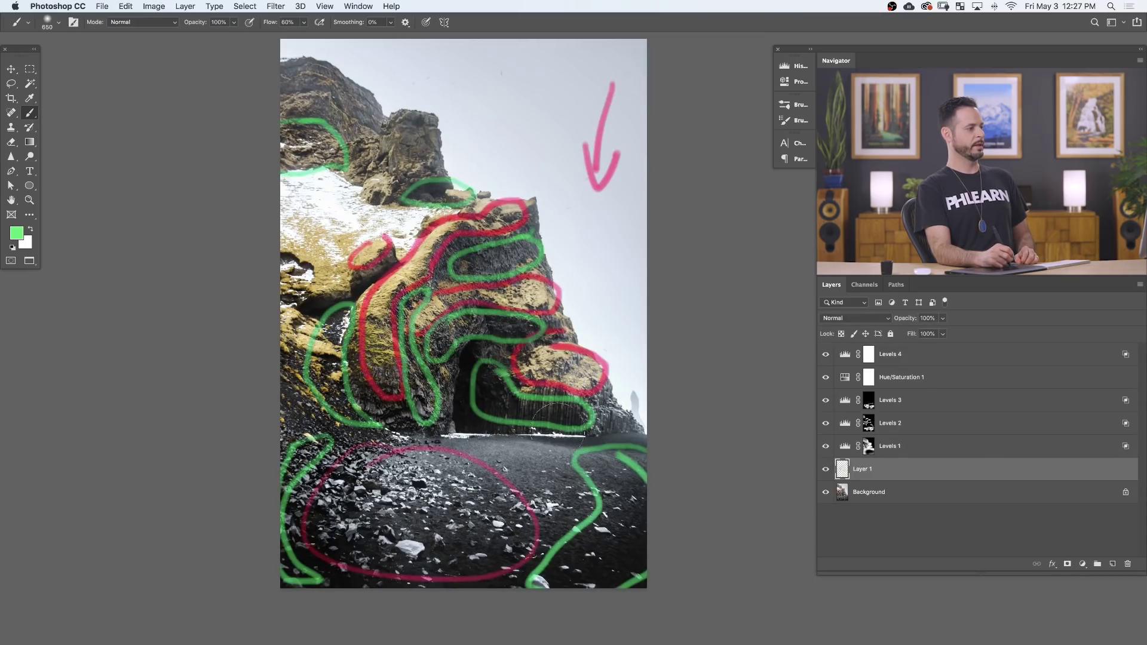
left_click(826, 468)
Group the adjustment layers from Levels 1 through Levels 4
left_click(868, 445)
key("d")
left_click(927, 362, "shift")
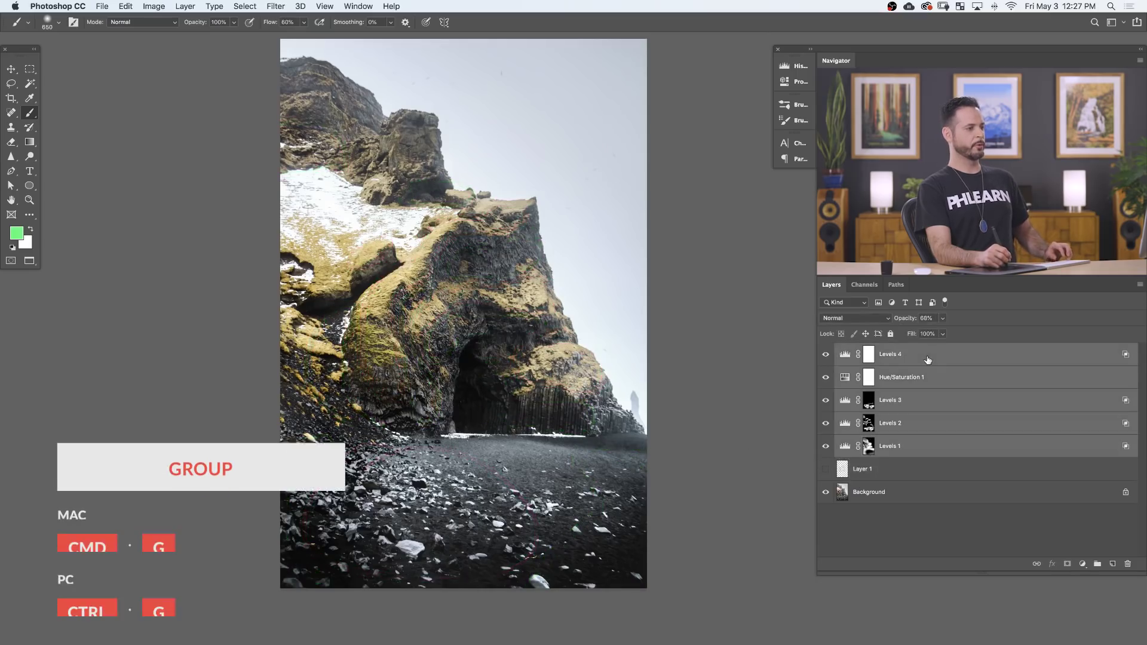
key("super+g")
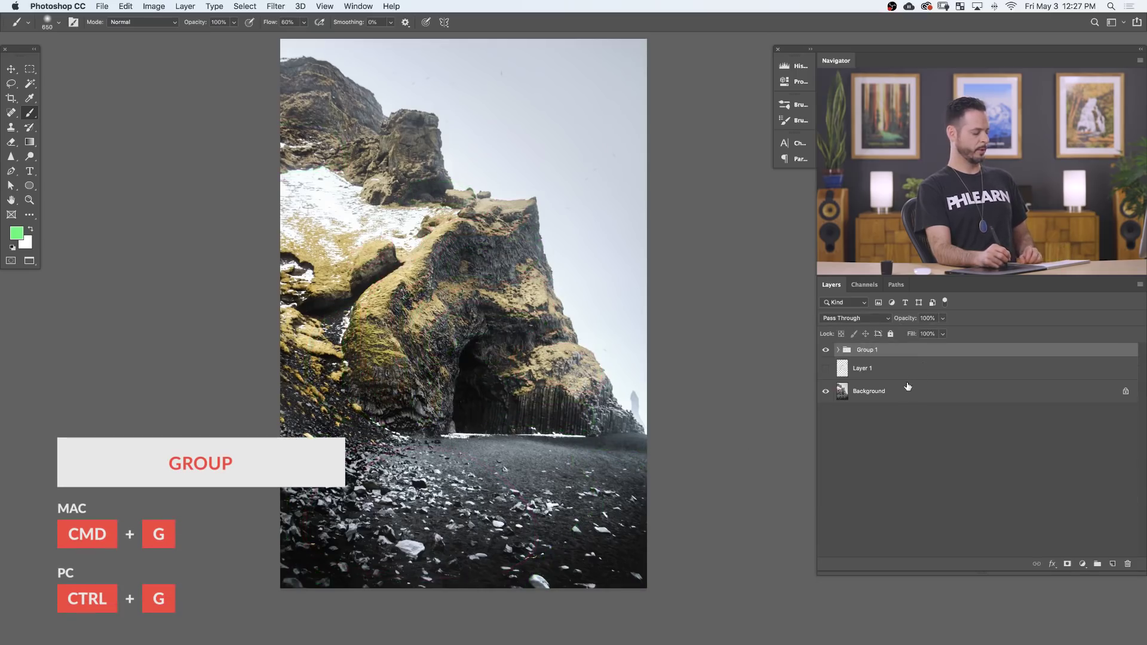
View the image fitted in full-screen mode and compare it with the adjustment group hidden and shown
key("f")
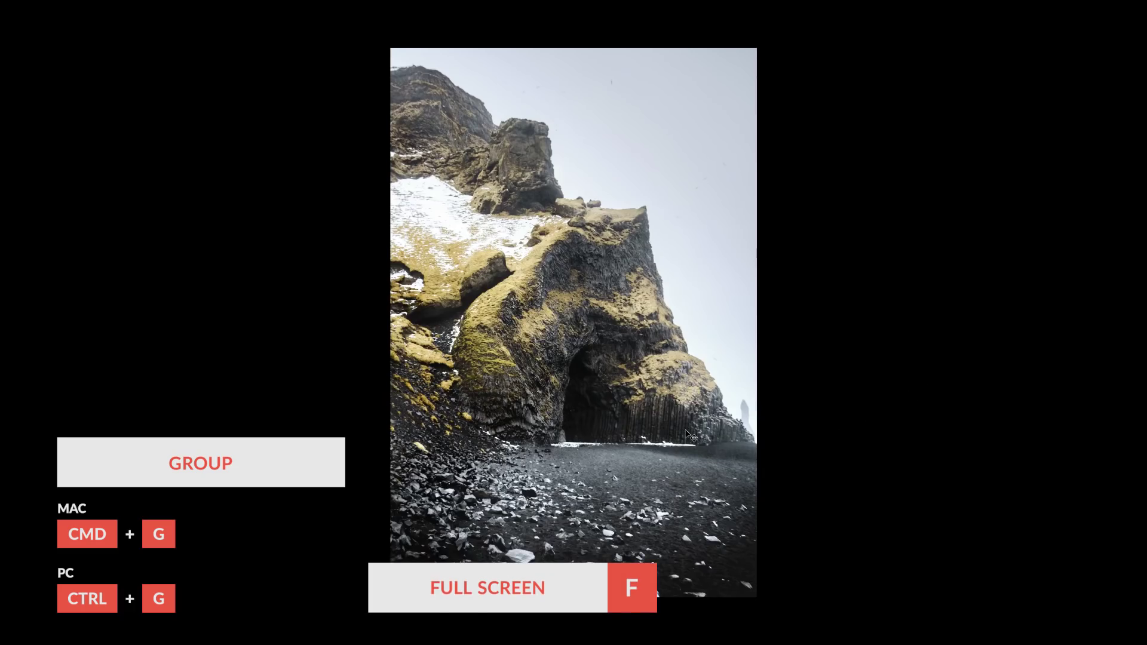
key("super+0")
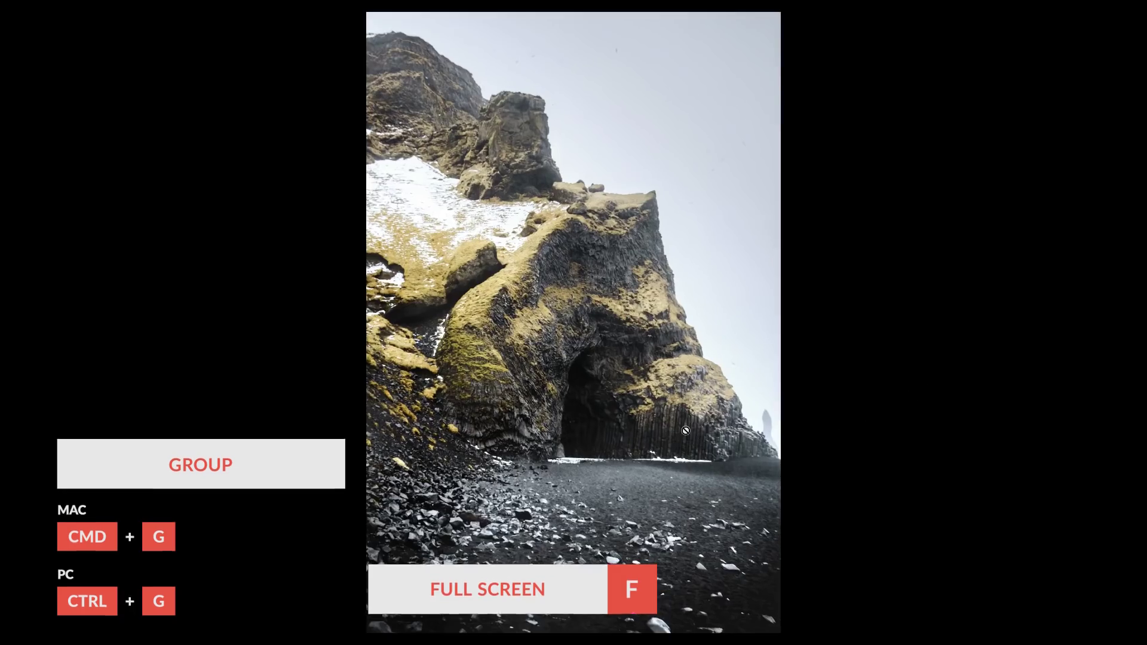
key("super+comma")
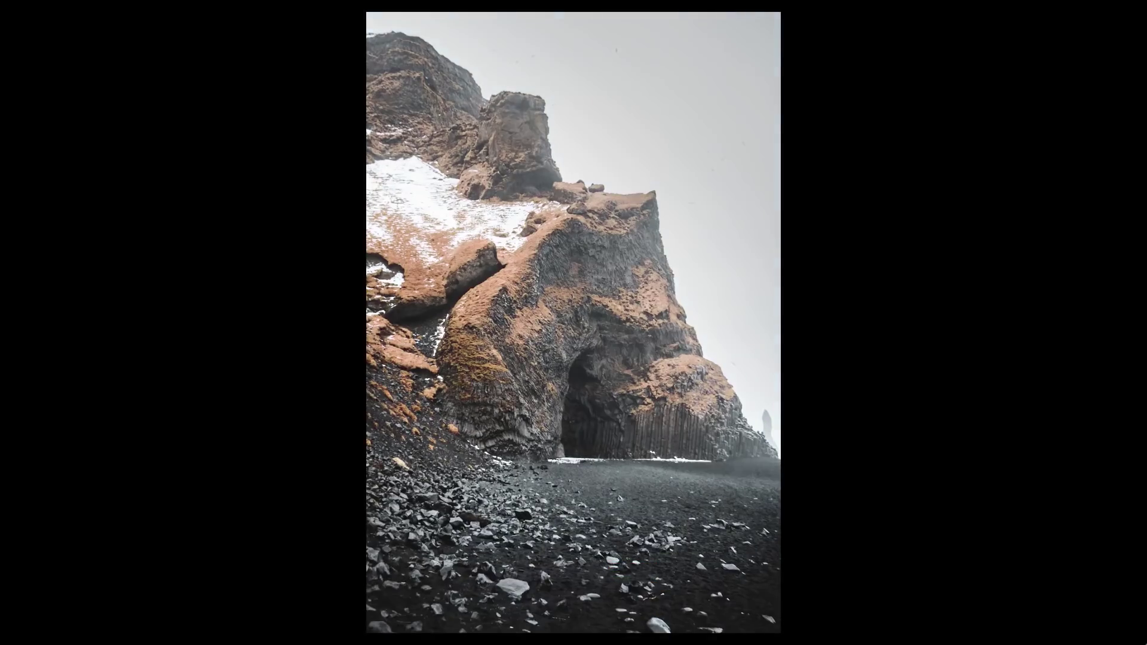
key("super+comma")
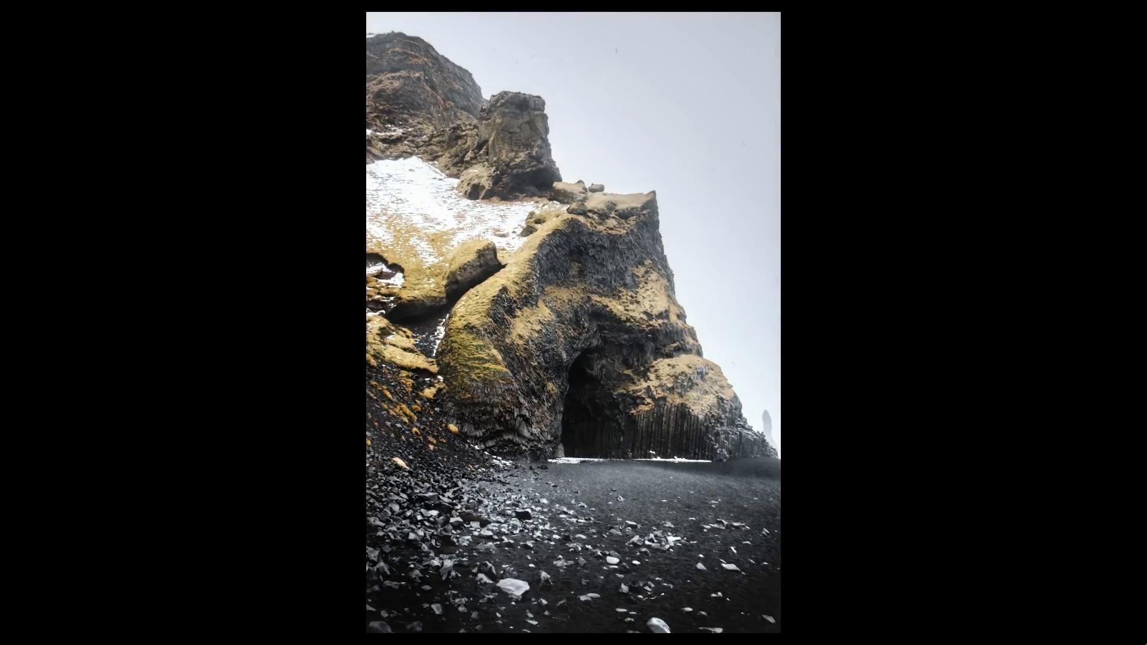